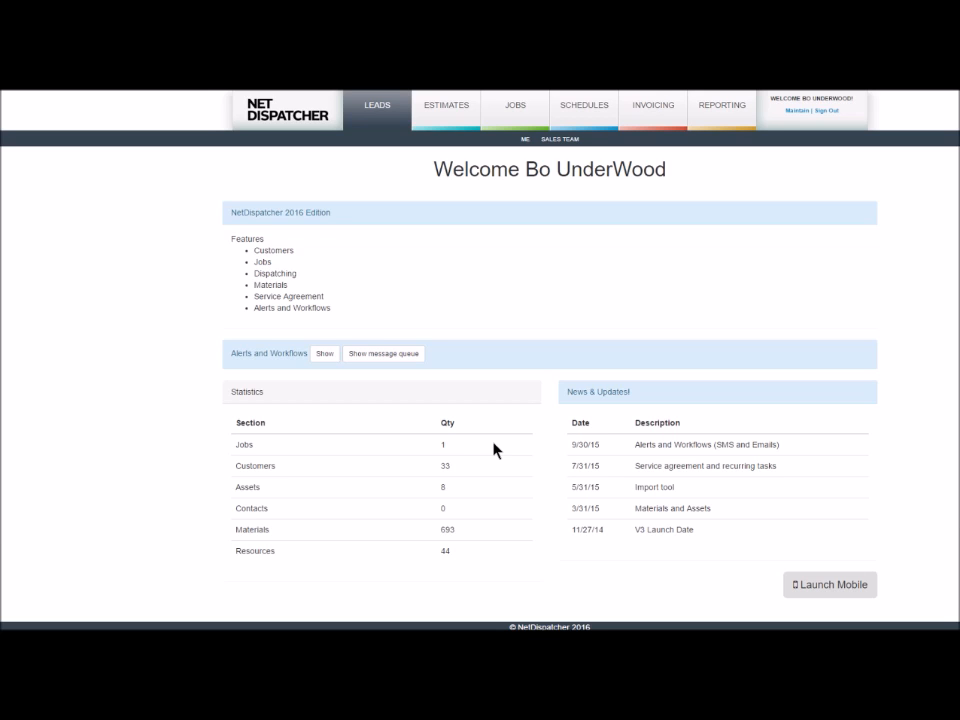
Step: Go to the Leads page and open the first sales project in the Sales Projects list
left_click(379, 110)
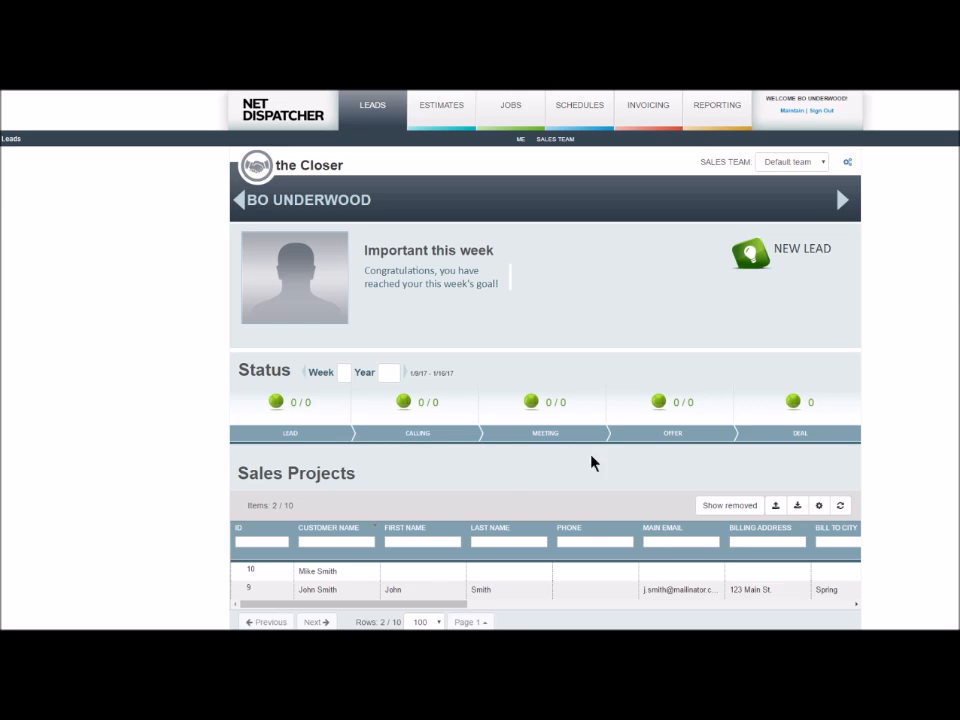
scroll(762, 465, "down", 3)
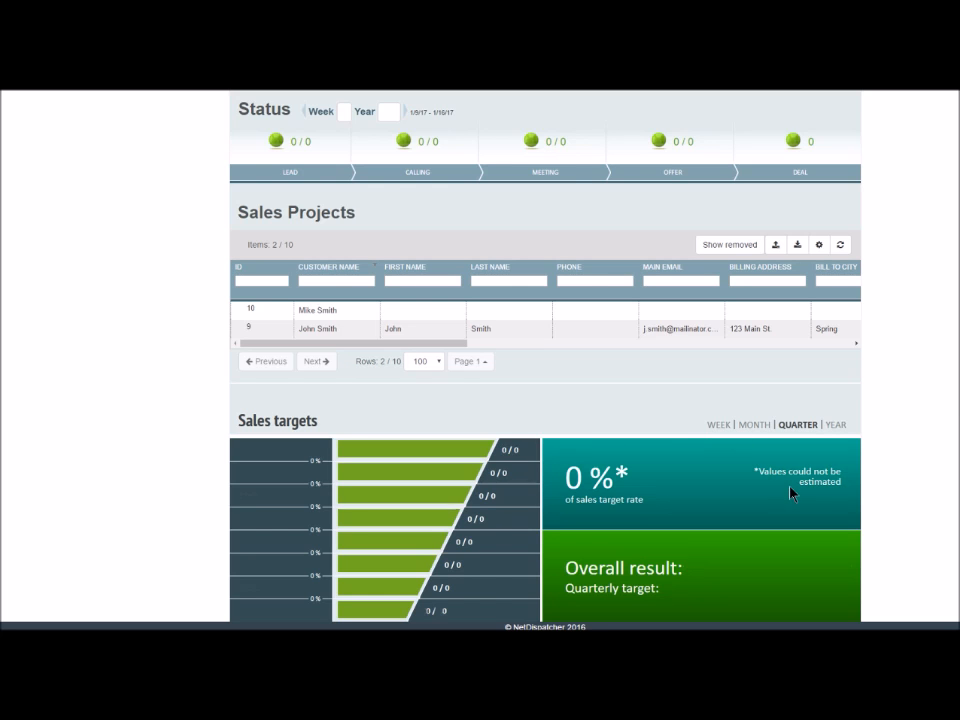
scroll(902, 504, "up", 3)
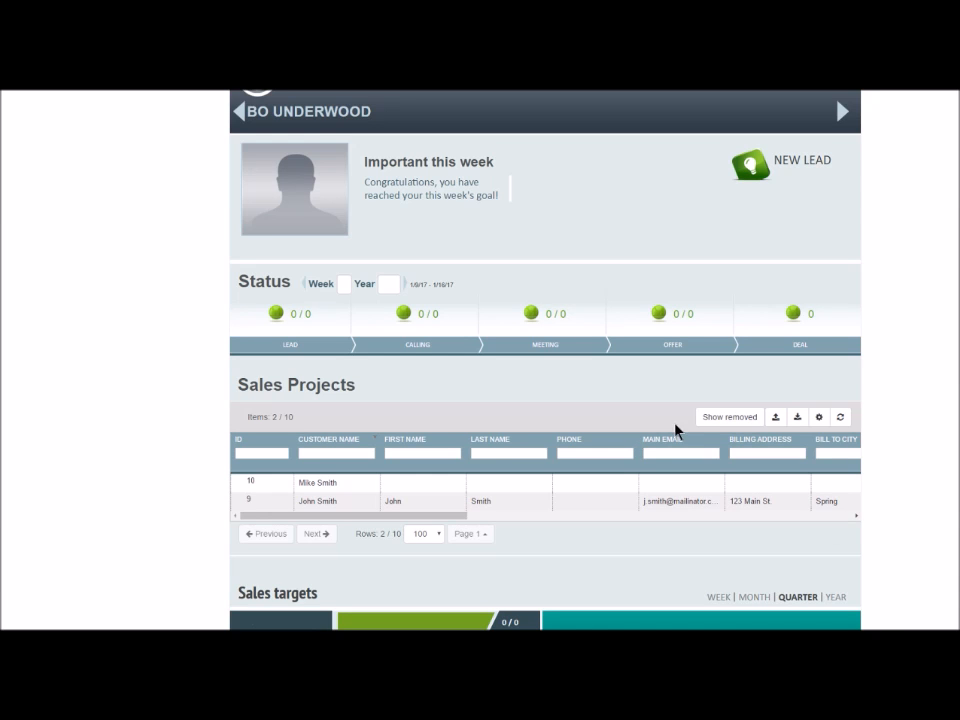
left_click(751, 168)
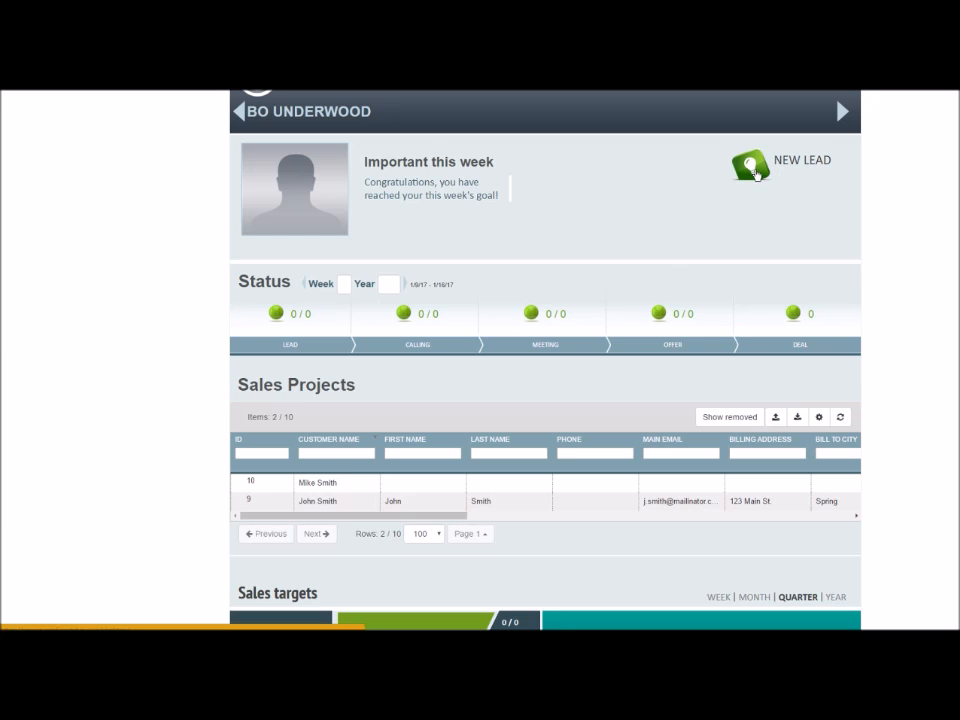
double_click(326, 484)
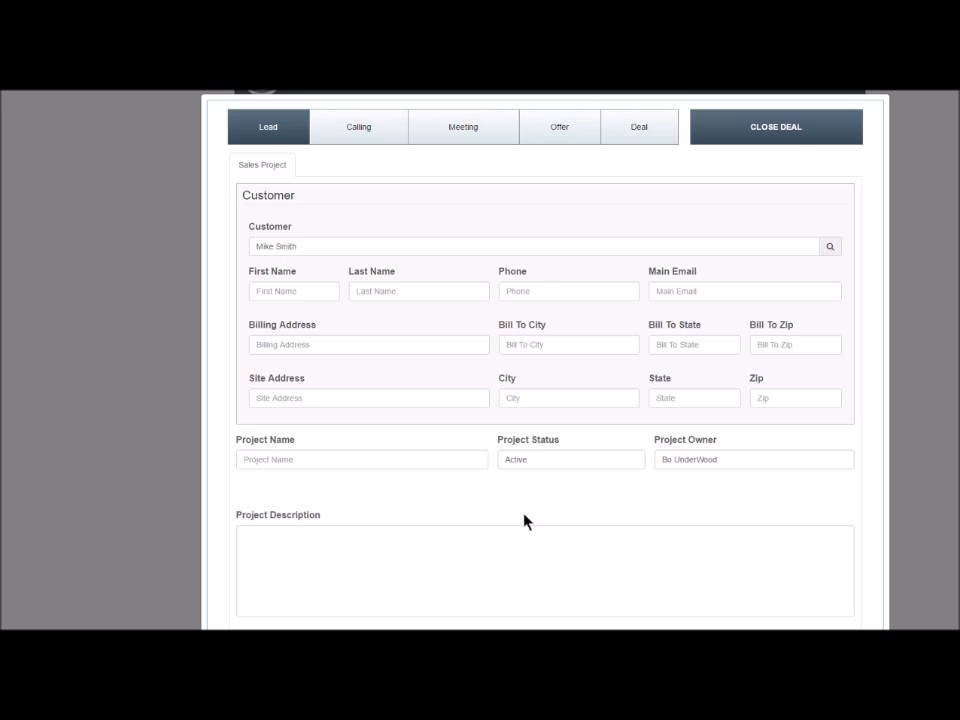
Step: Start a new customer record from the lead's Customer field using the Commercial Customer form
left_click(361, 249)
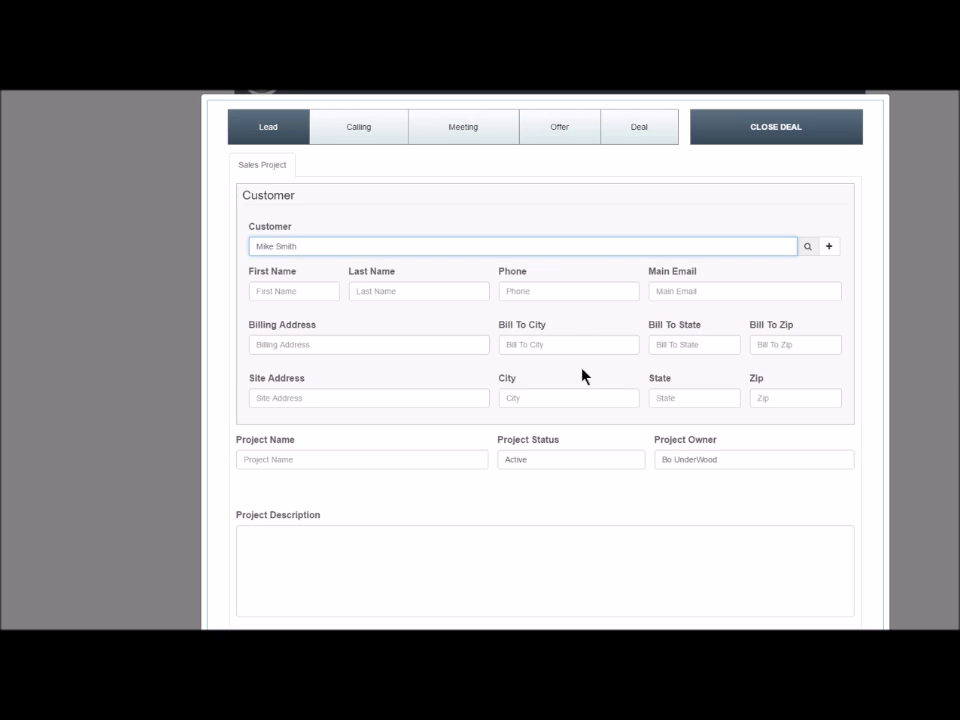
key("BackSpace")
left_click(830, 251)
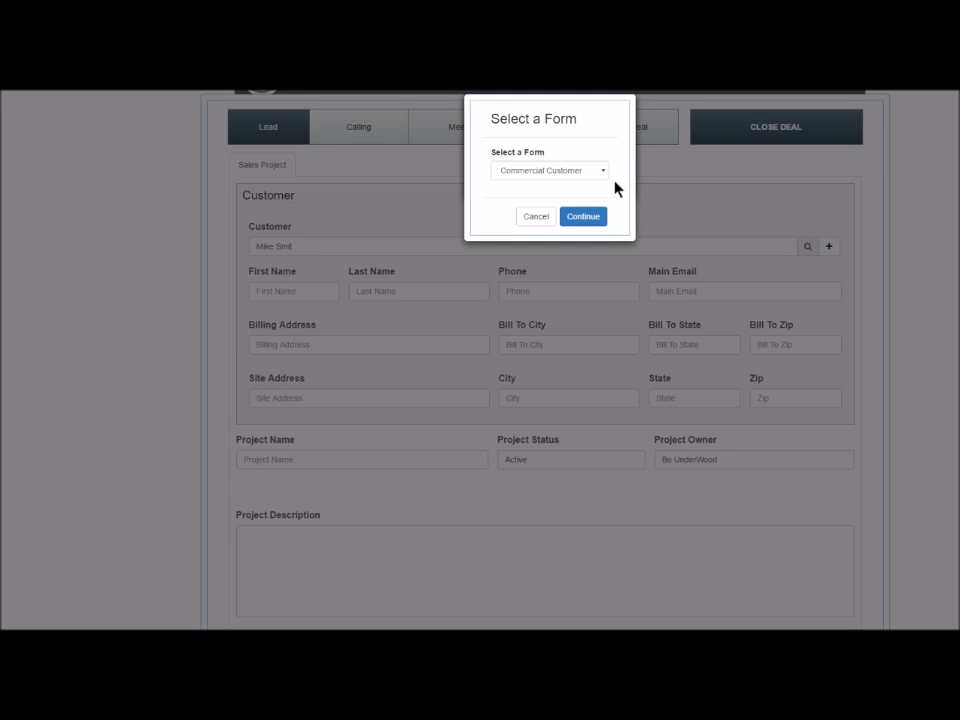
left_click(603, 172)
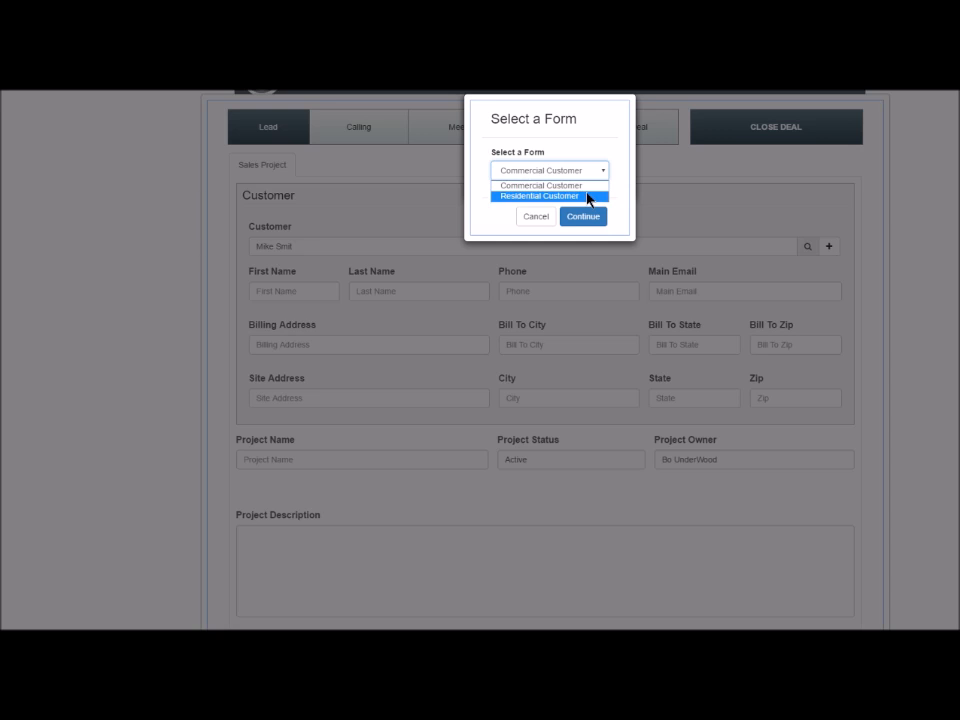
left_click(585, 187)
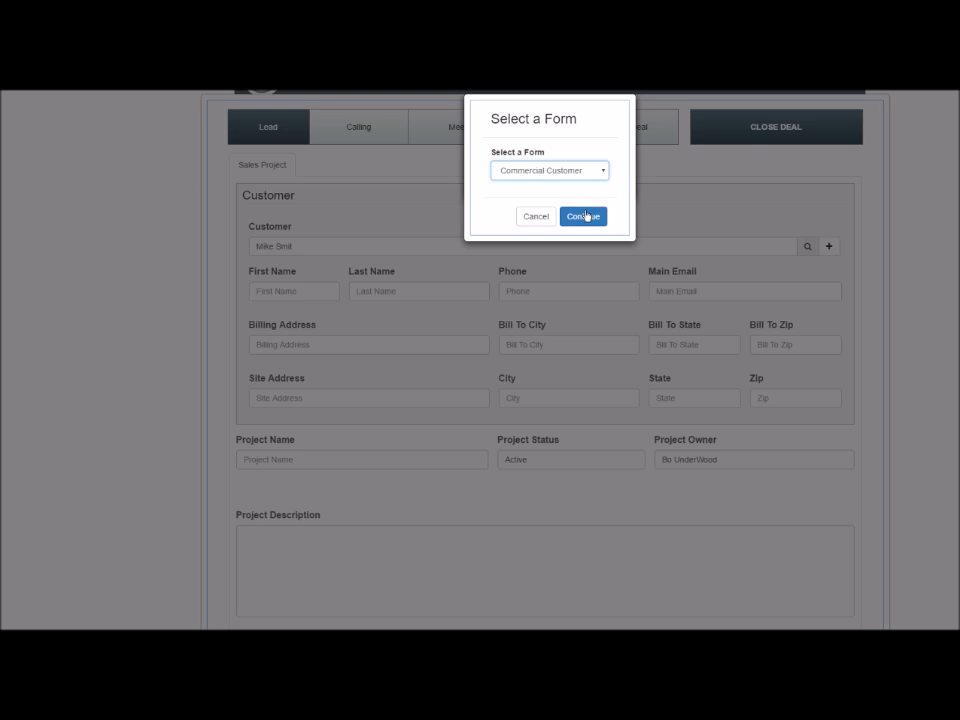
left_click(585, 217)
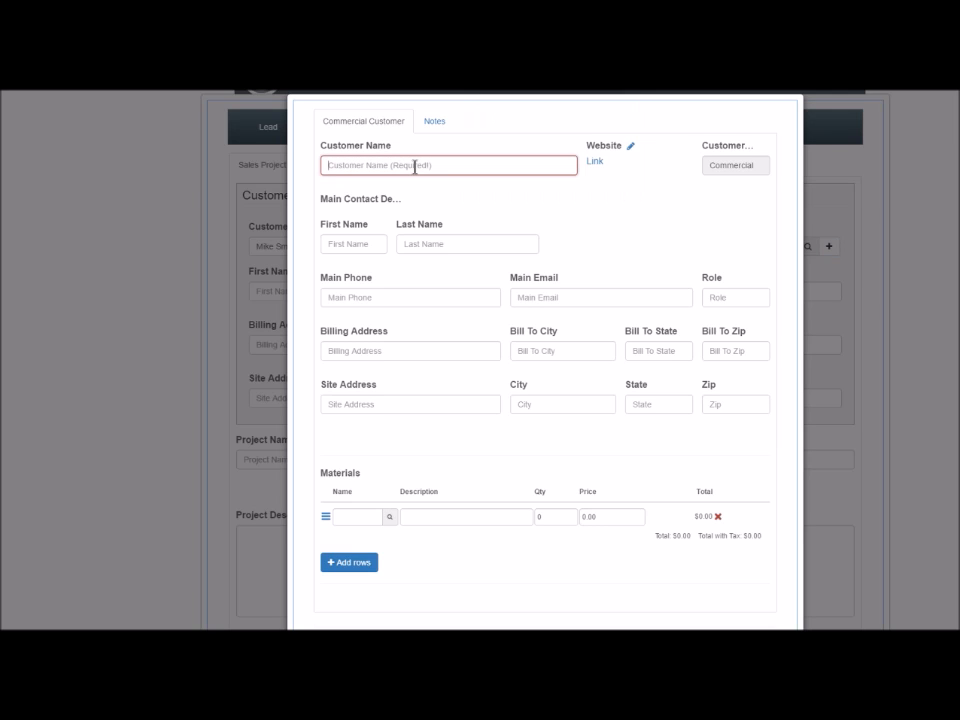
Step: Enter the customer's full name as the customer name and in the main contact's First Name field
type("Mike ")
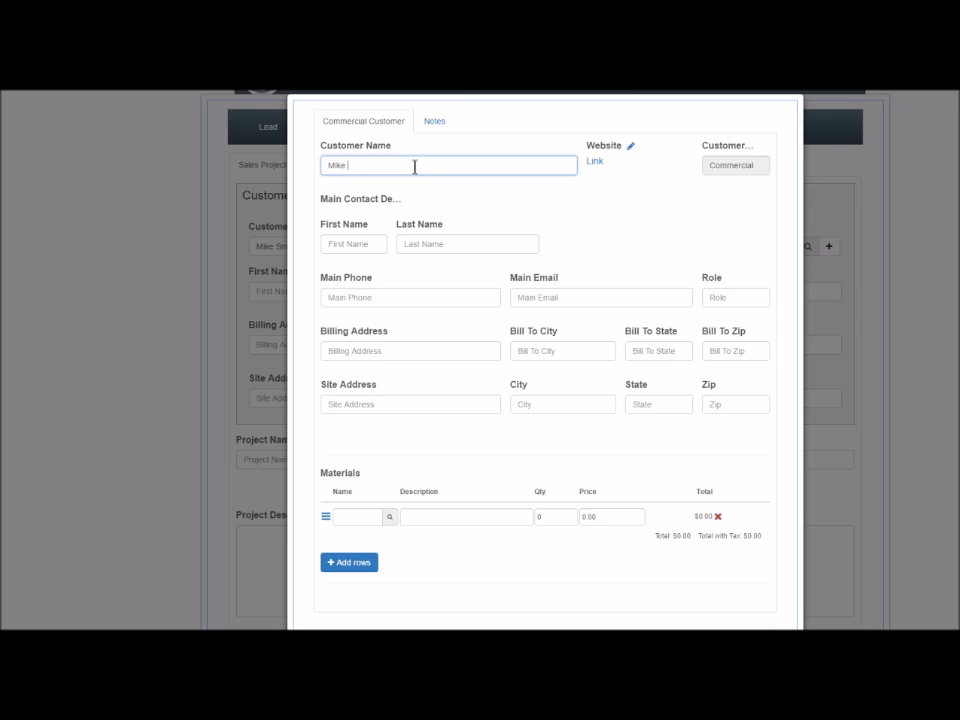
type("Smith")
key("Tab")
type("Mike Smith")
key("Tab")
Step: Fill in the customer's billing street address, city, state and zip code
left_click(433, 348)
type("123 Main St.")
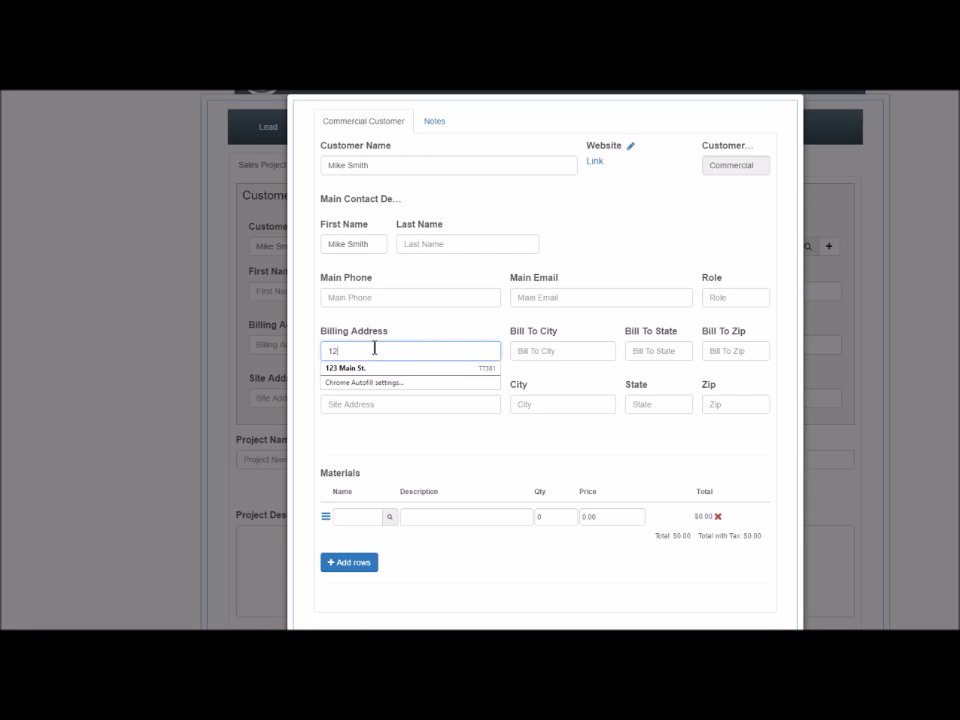
key("Tab")
key("Tab")
left_click(553, 350)
type("Spring")
key("Tab")
type("TX")
key("Tab")
type("77381")
Step: Fill in the customer's site address with the same street, city, state and zip code as the billing address
key("Tab")
type("123 Main St.")
key("Tab")
type("Spring")
key("Tab")
type("TX")
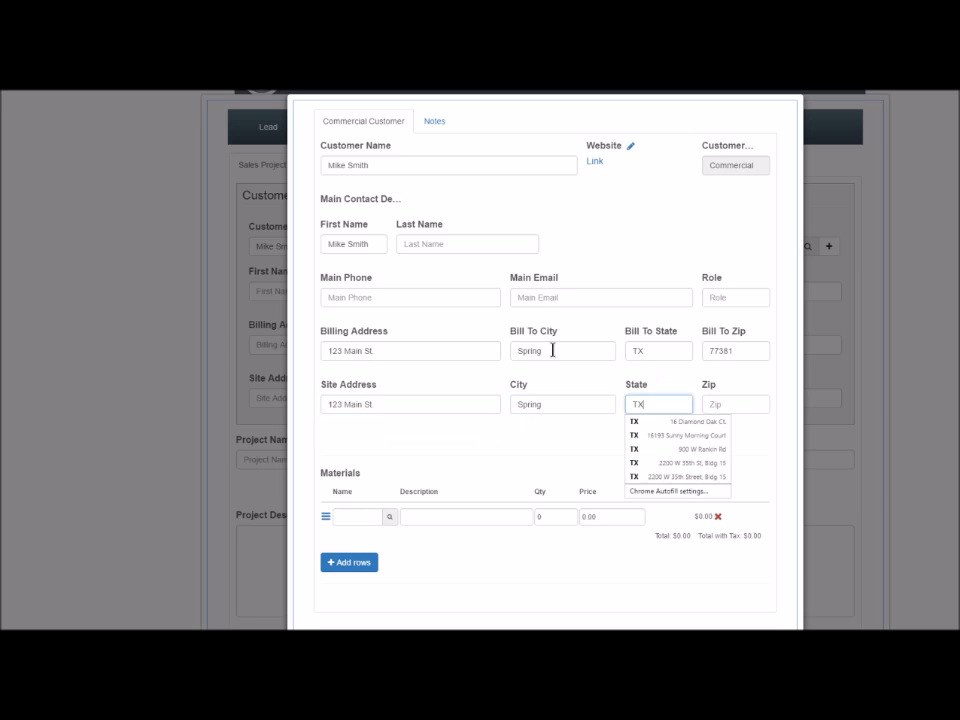
key("Tab")
type("77381")
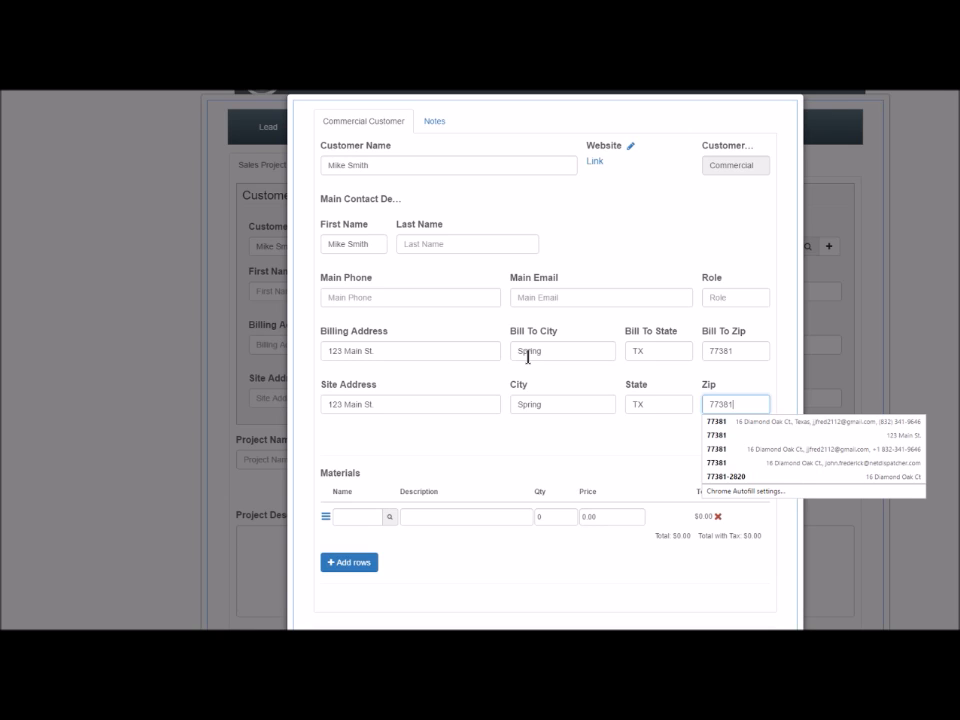
left_click(540, 454)
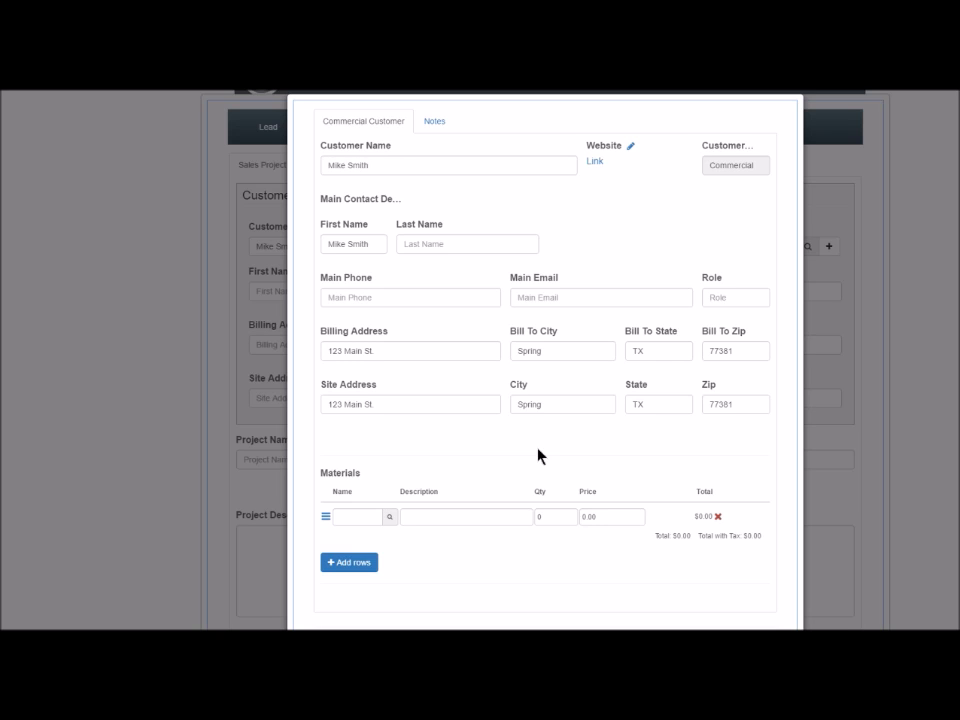
Step: Reduce the contact's First Name to the first name only, enter the surname as Last Name, and save the customer
scroll(525, 443, "down", 2)
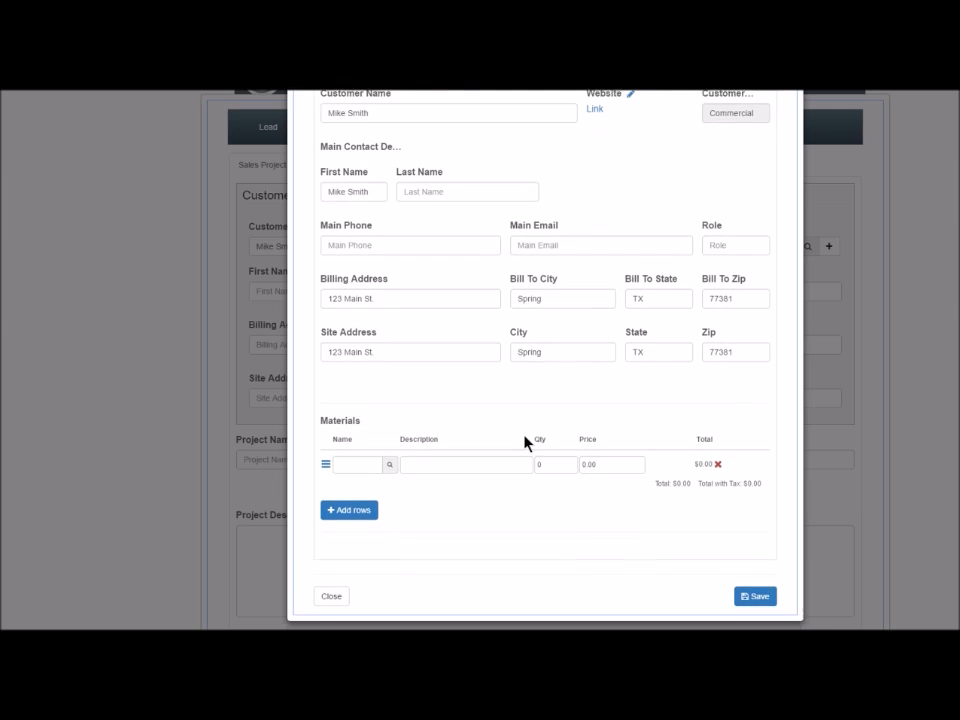
scroll(428, 345, "up", 2)
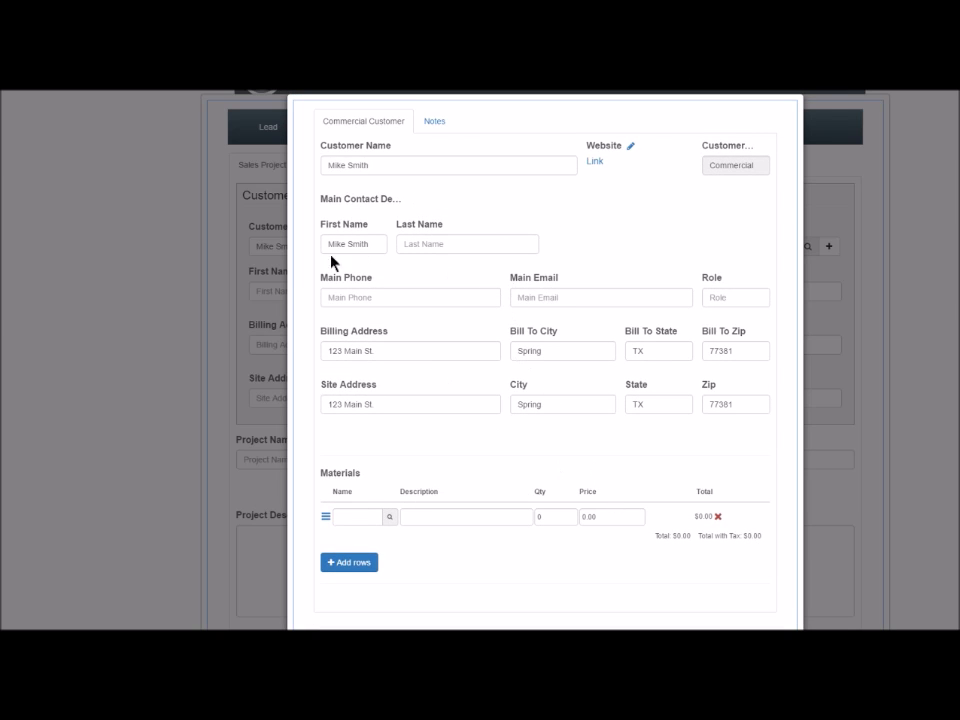
left_click(367, 244)
key("BackSpace")
key("BackSpace")
key("BackSpace")
key("BackSpace")
key("BackSpace")
key("BackSpace")
key("Tab")
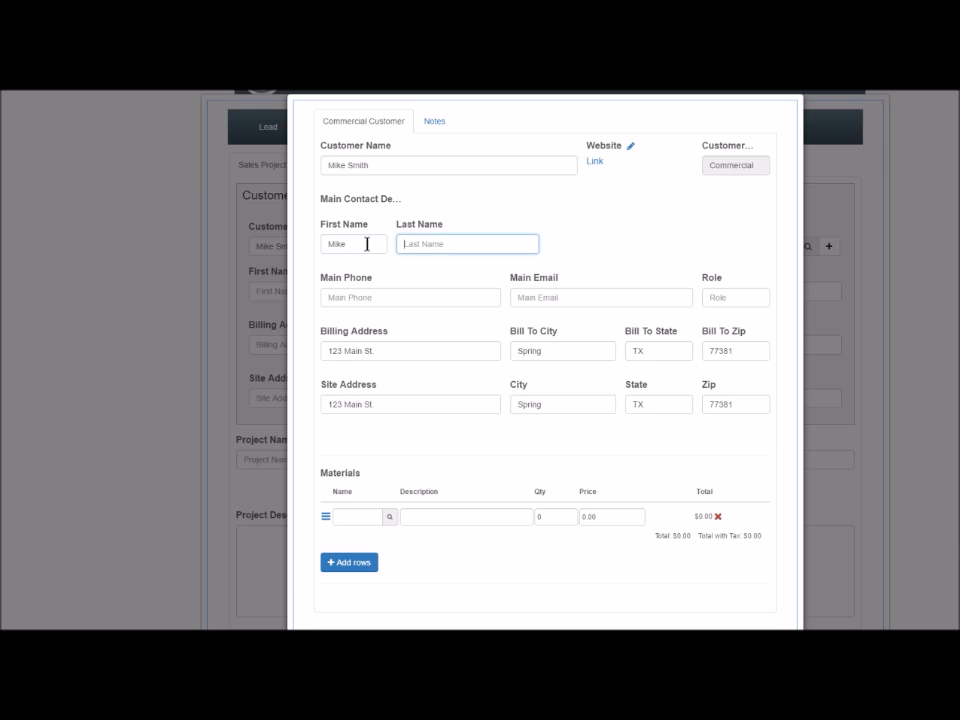
type("Smith")
scroll(819, 461, "down", 1)
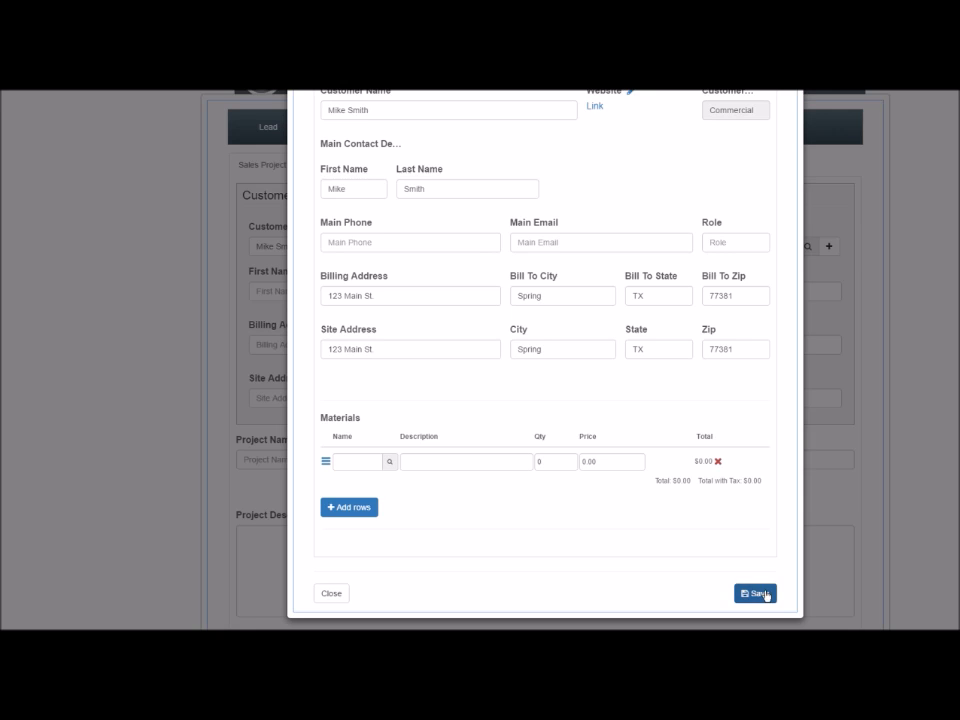
left_click(758, 594)
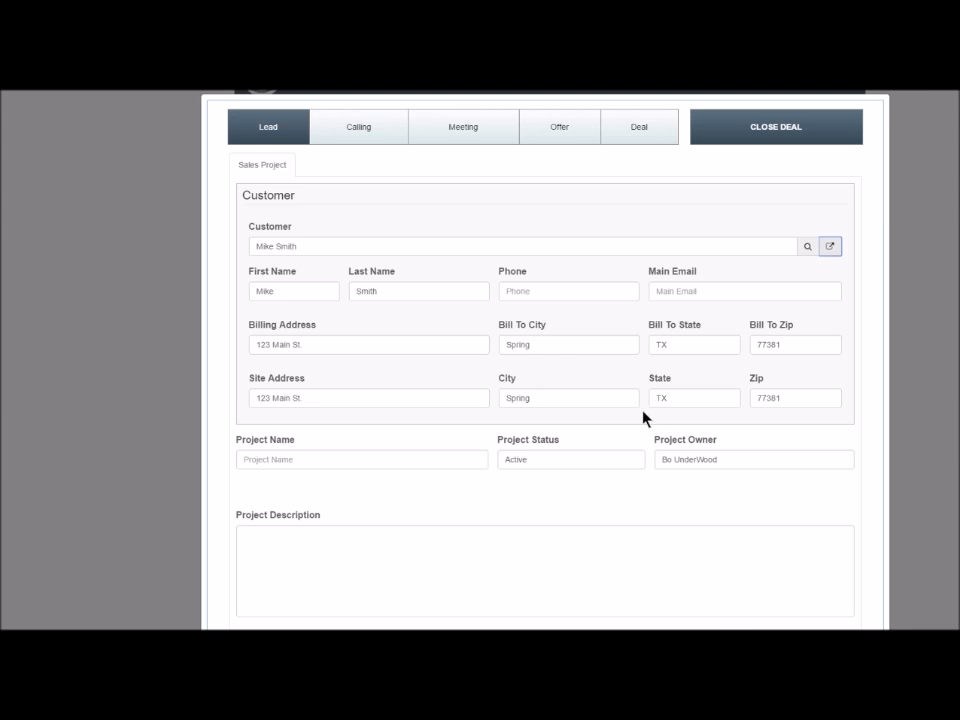
Step: Enter the customer's full name as the sales project's name
scroll(643, 418, "down", 1)
left_click(362, 394)
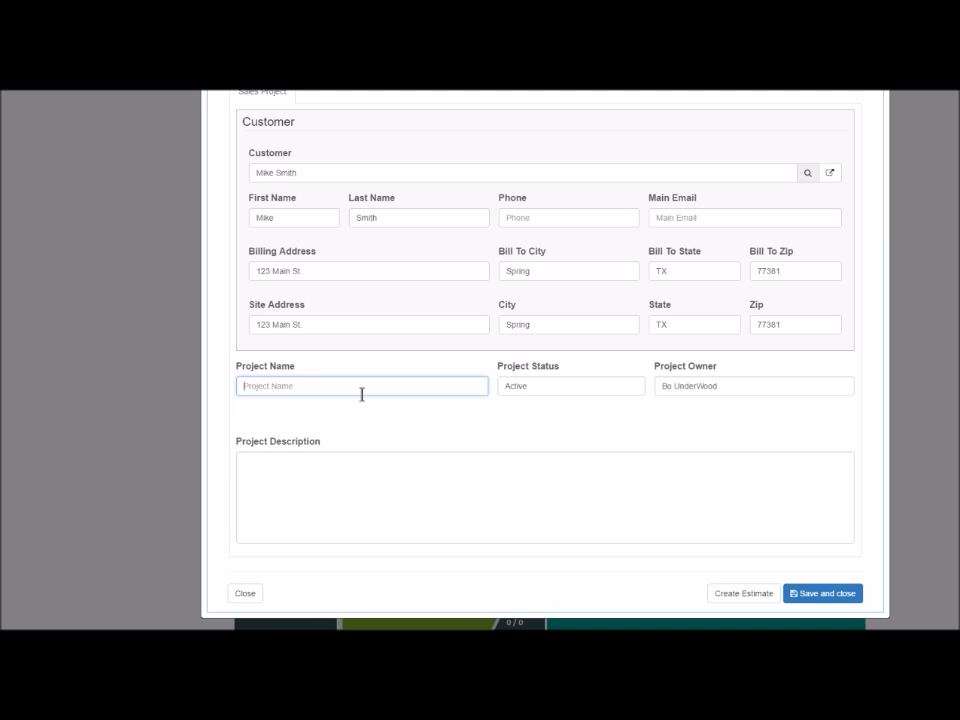
type("Mike Smith")
key("Tab")
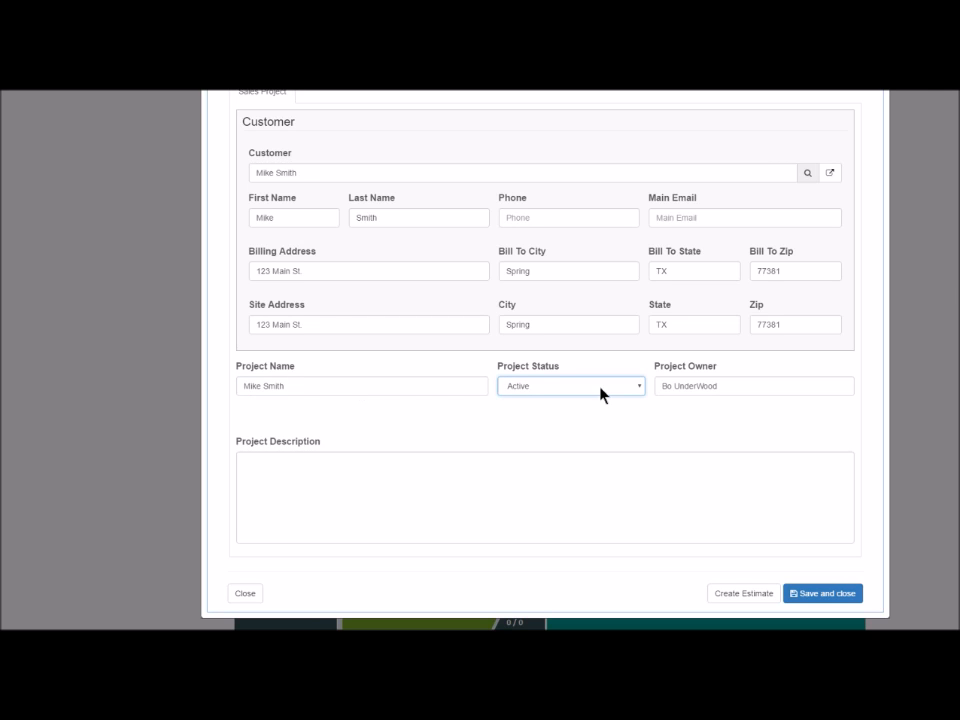
left_click(745, 392)
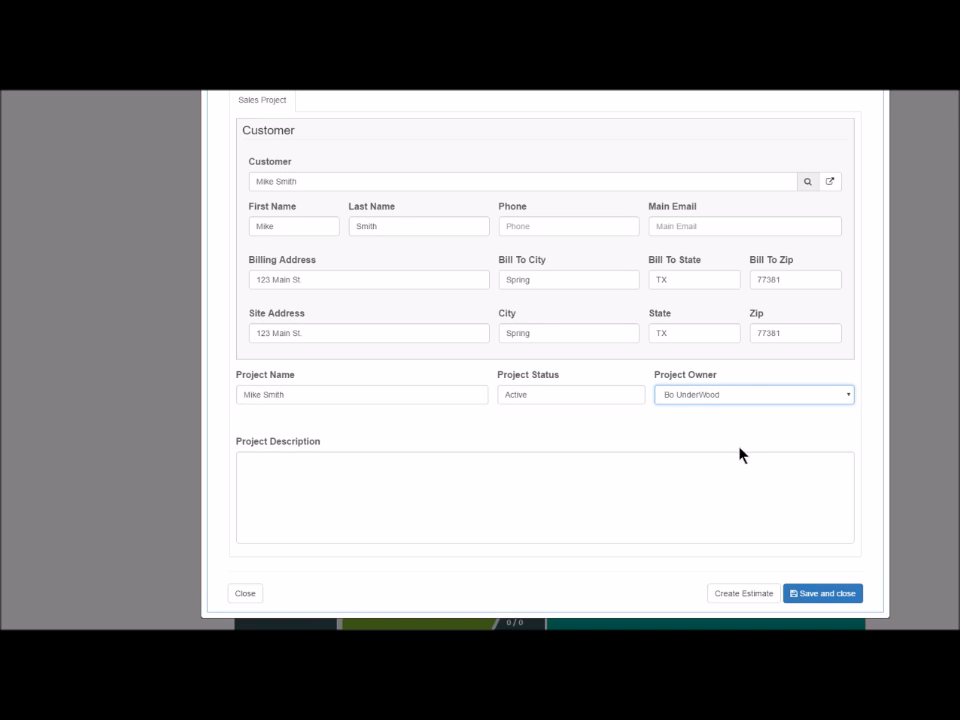
Step: Enter "Project description goes here." as the project description, and save and close the sales project
left_click(467, 512)
type("Project descriptio")
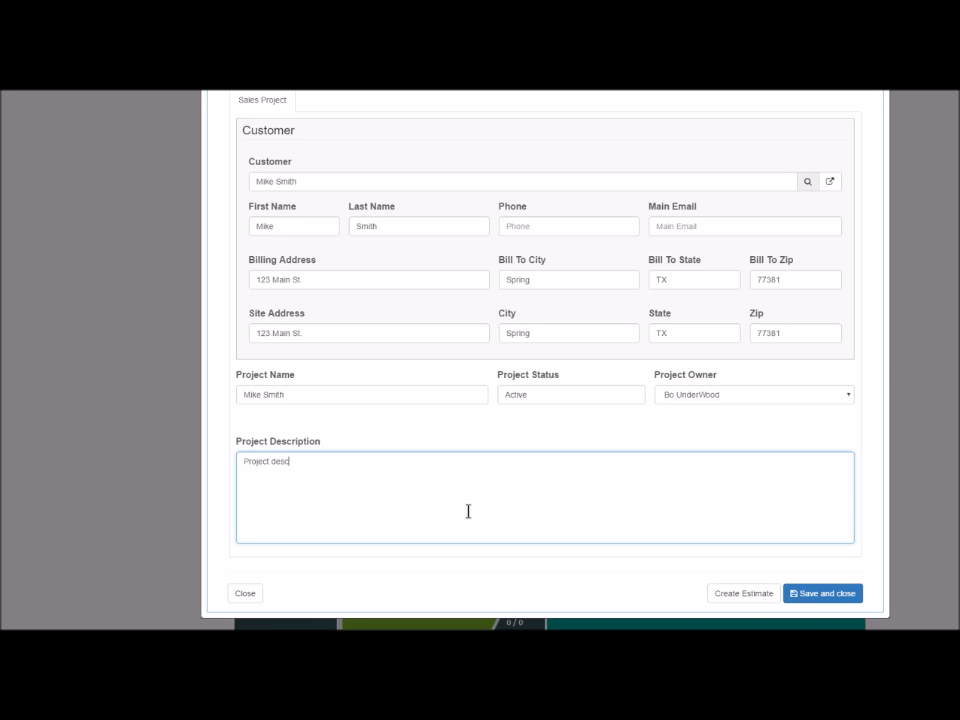
type("n goes here.")
left_click(822, 595)
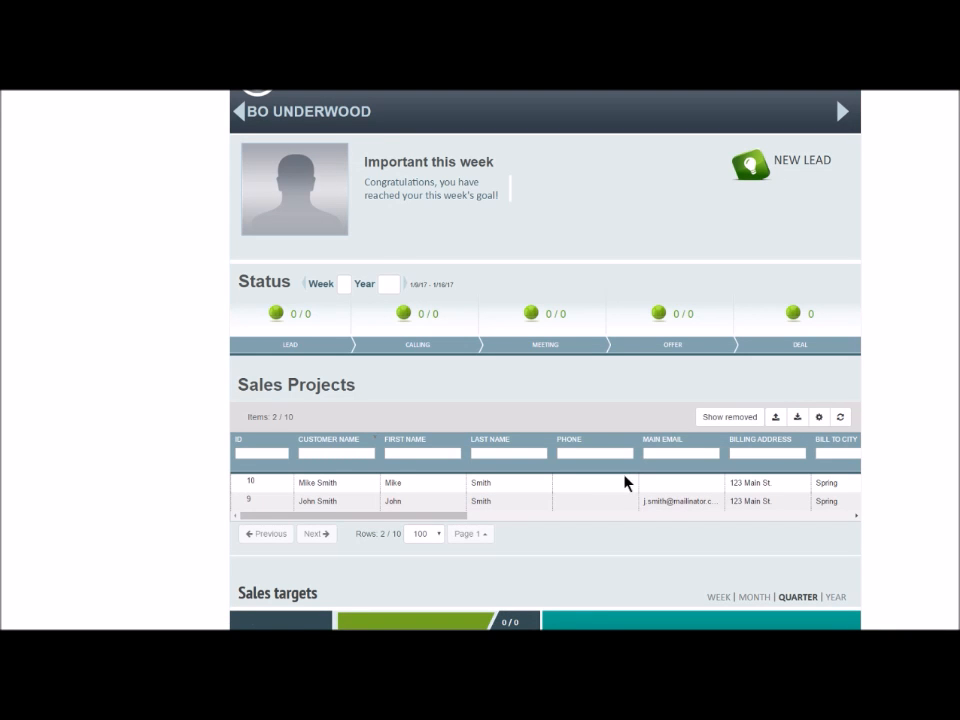
Step: Reopen the saved sales project at the head of the list and create an estimate from it with the Estimate form
scroll(526, 527, "down", 2)
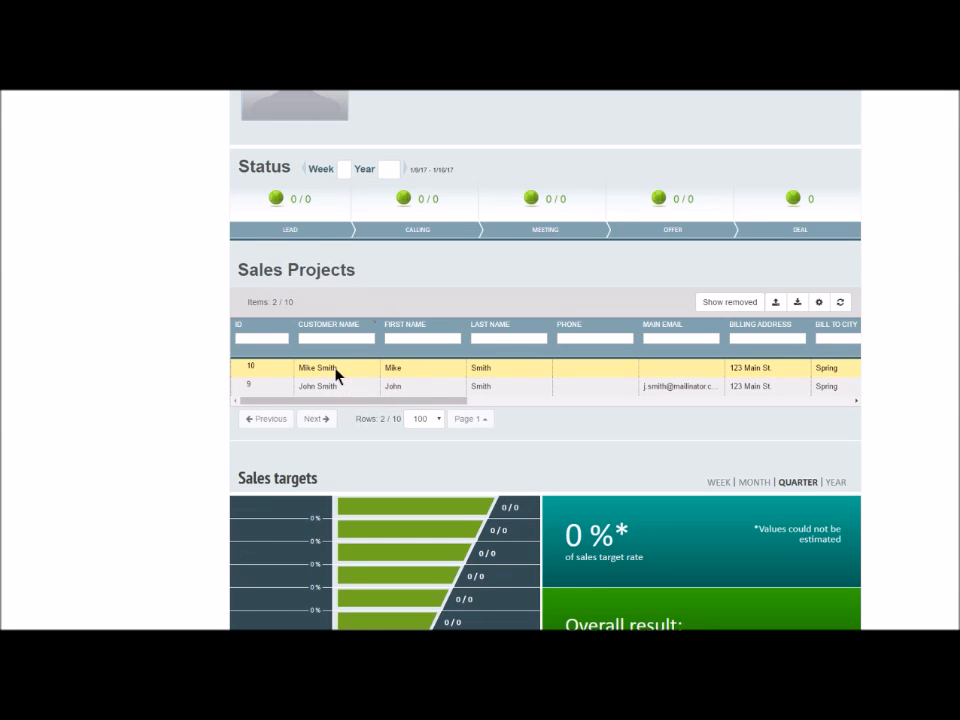
left_click(331, 373)
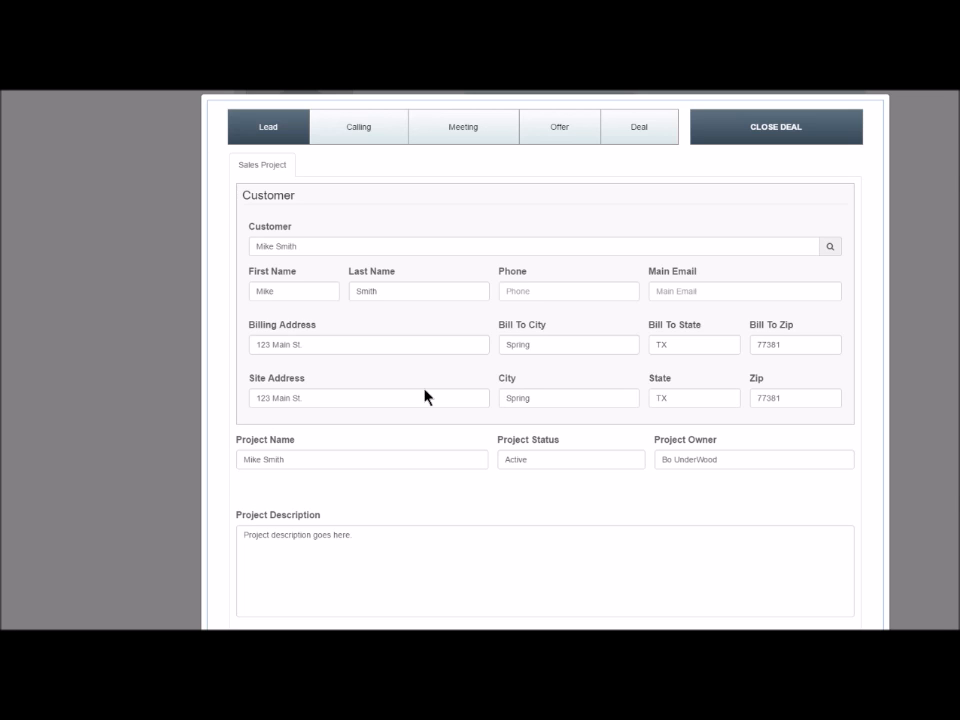
scroll(425, 397, "down", 2)
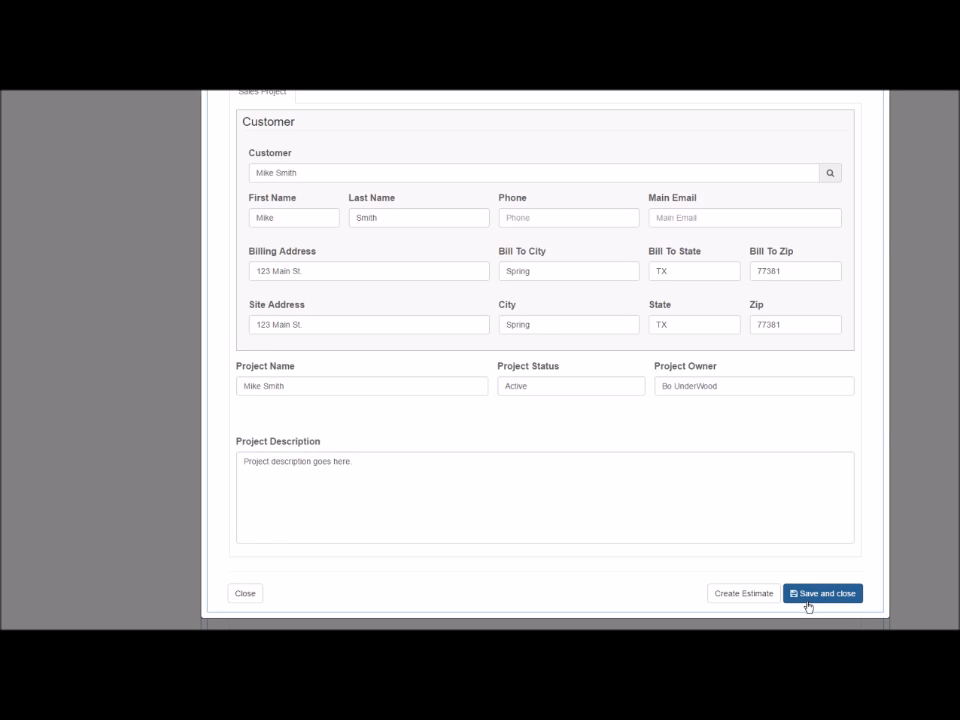
left_click(750, 600)
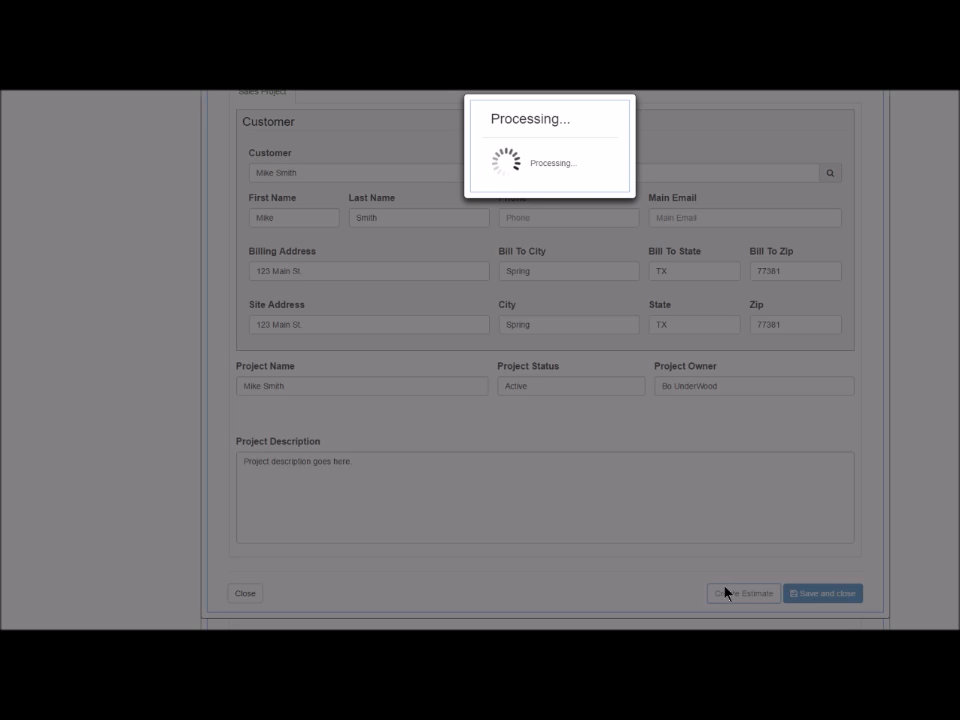
left_click(596, 169)
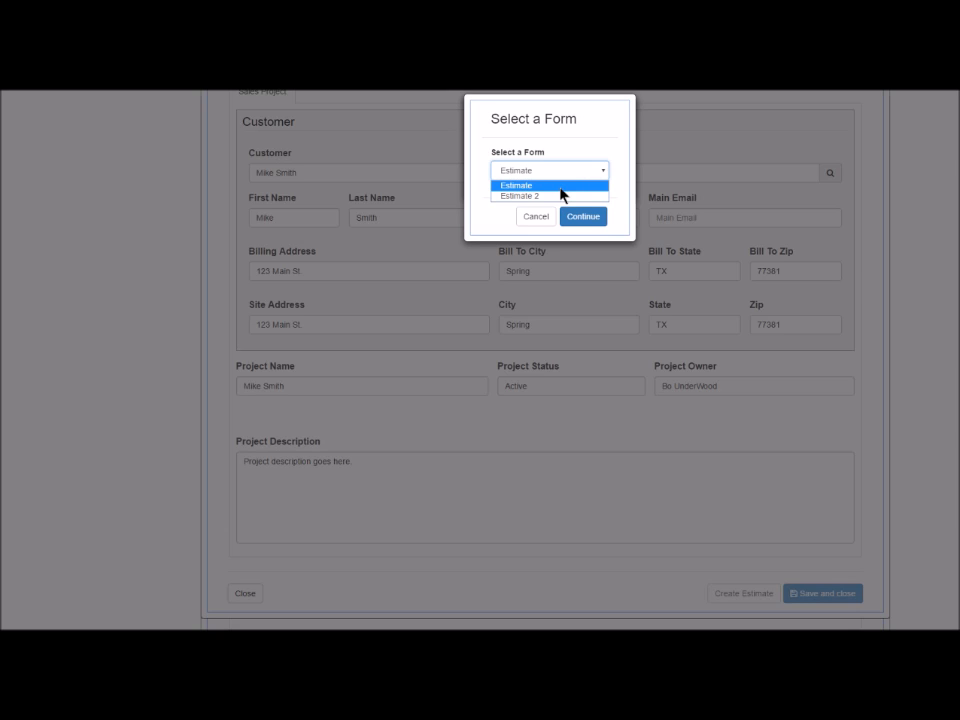
left_click(561, 187)
left_click(590, 218)
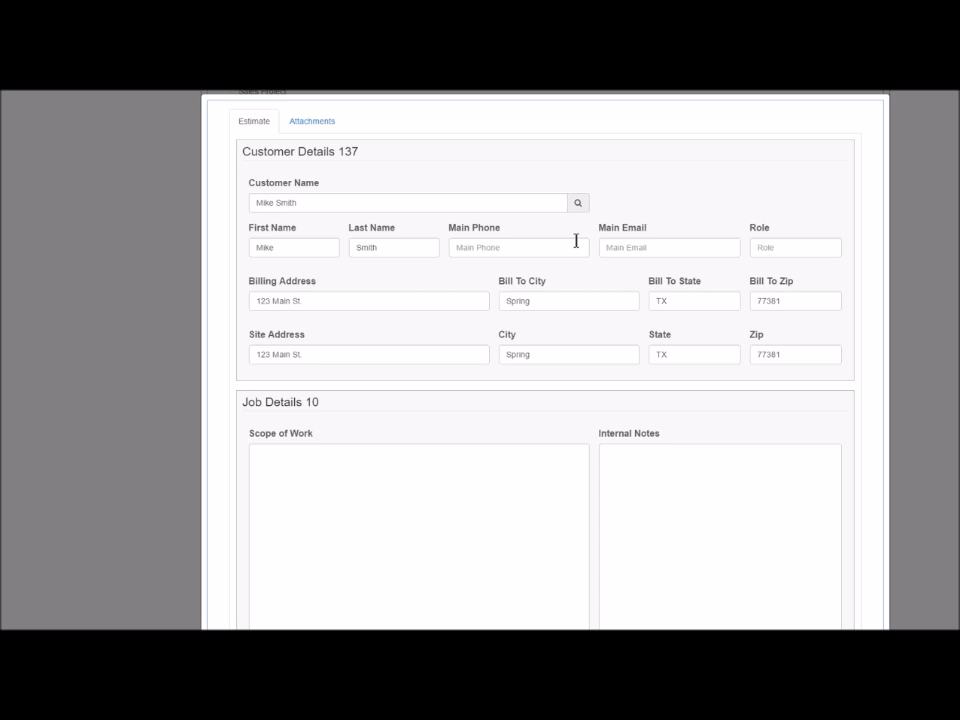
Step: Enter "Scope of work" as the Scope of Work in the estimate's Job Details section
scroll(576, 241, "down", 1)
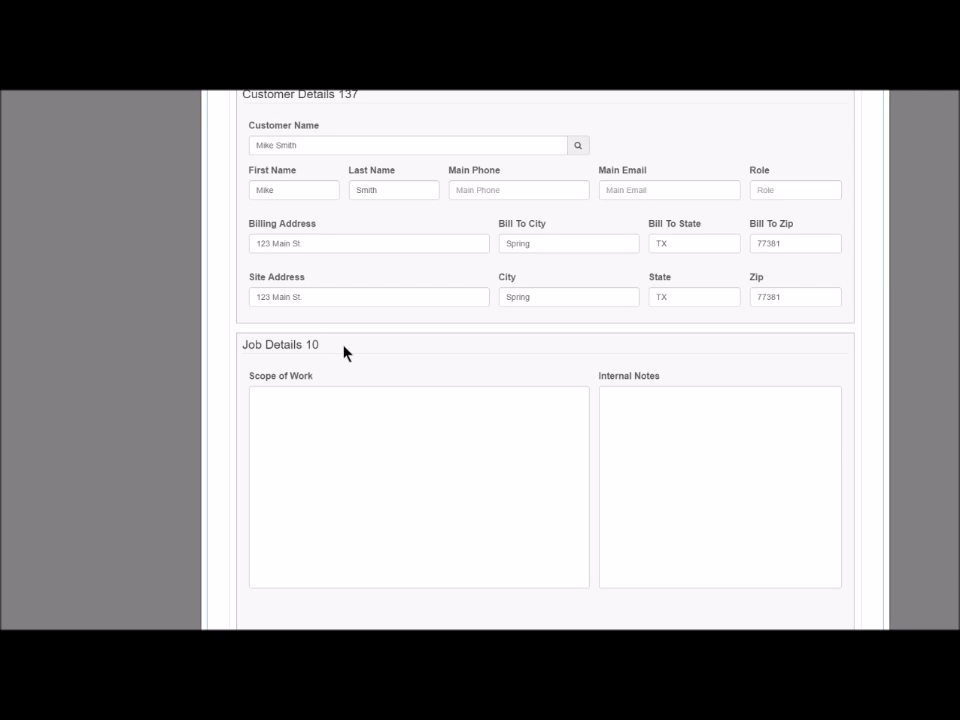
scroll(343, 352, "down", 4)
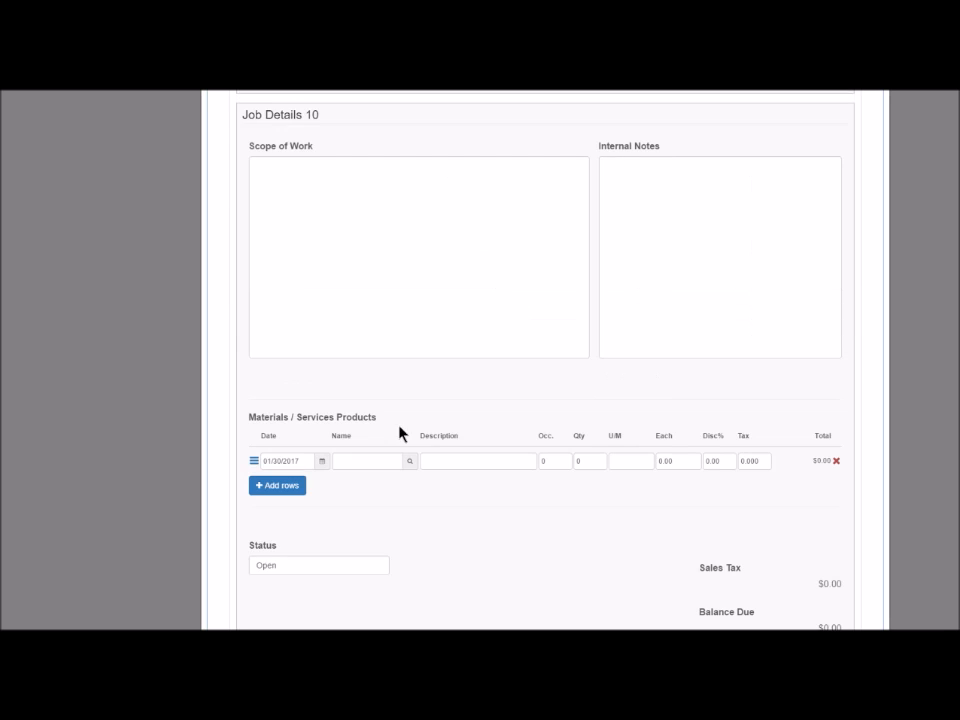
left_click(361, 281)
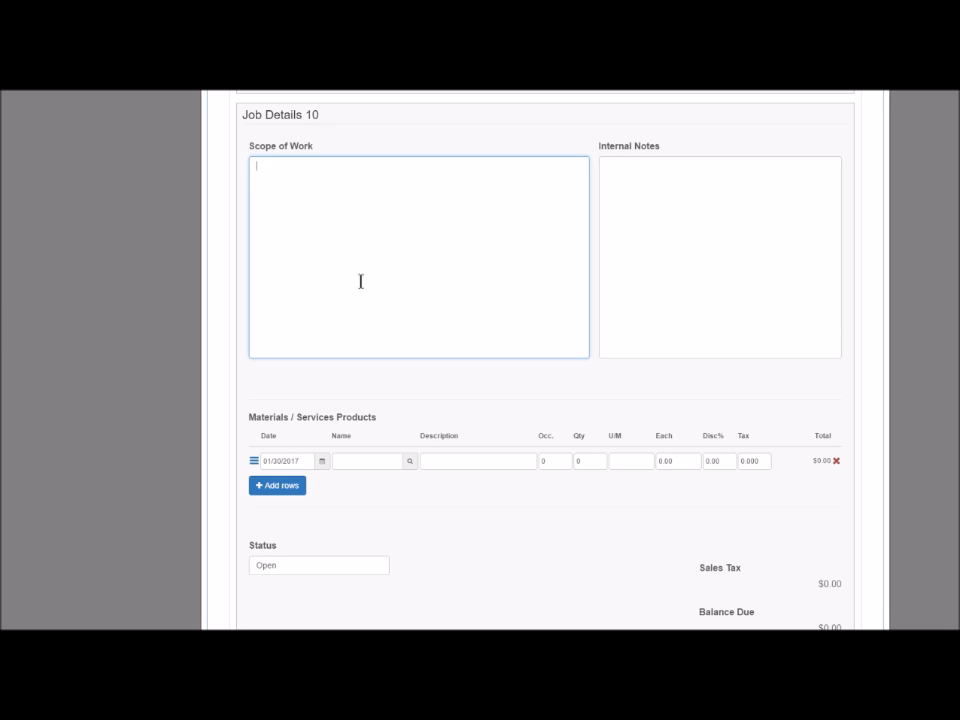
type("Scope of work")
key("Tab")
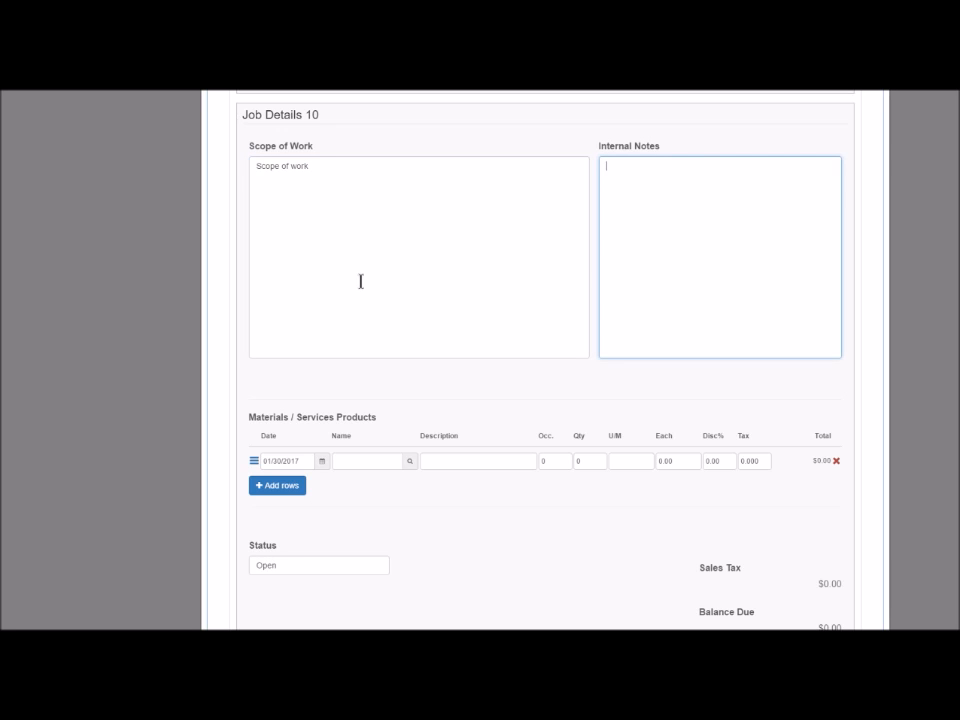
Step: Enter "Internal Notes" as the estimate's internal notes and add the product Mowing of Site to the Materials / Services Products row
type("Internal Notes")
left_click(358, 461)
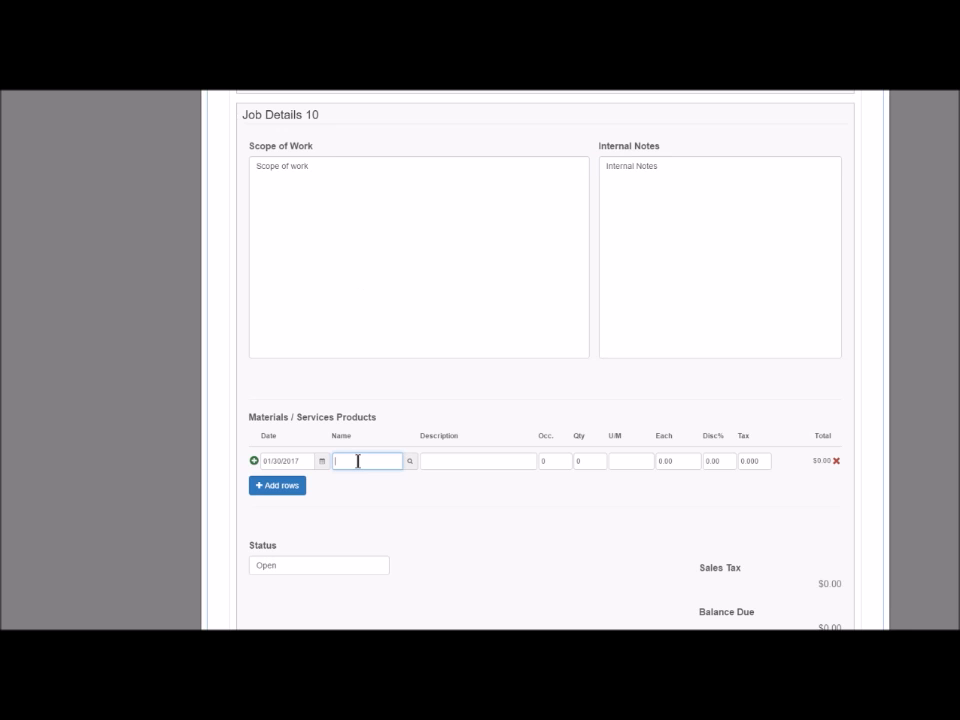
scroll(379, 456, "down", 1)
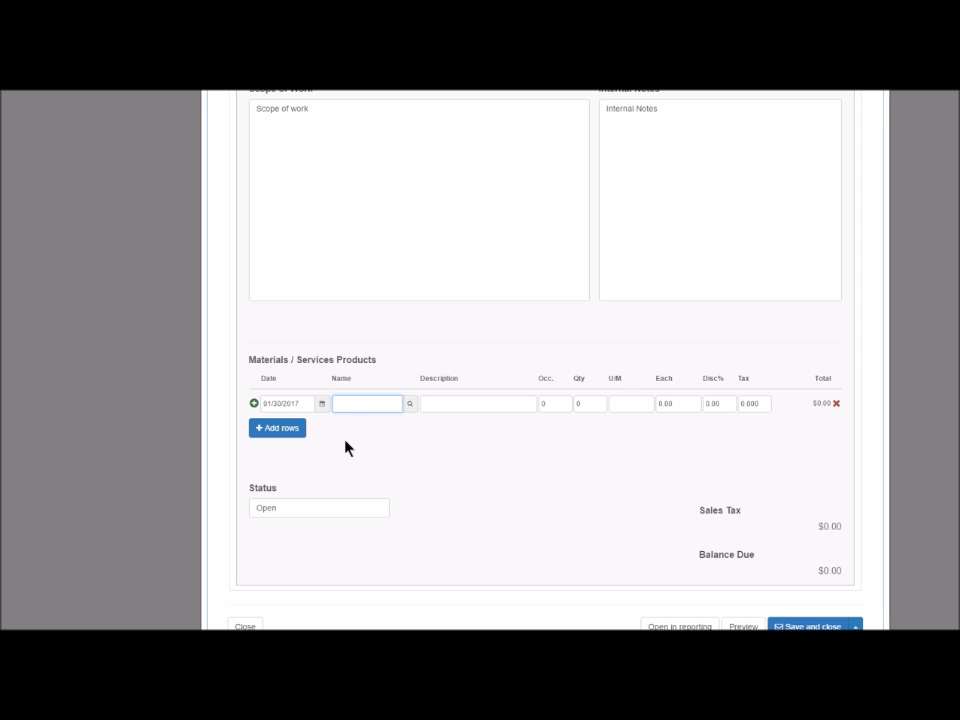
scroll(324, 328, "up", 5)
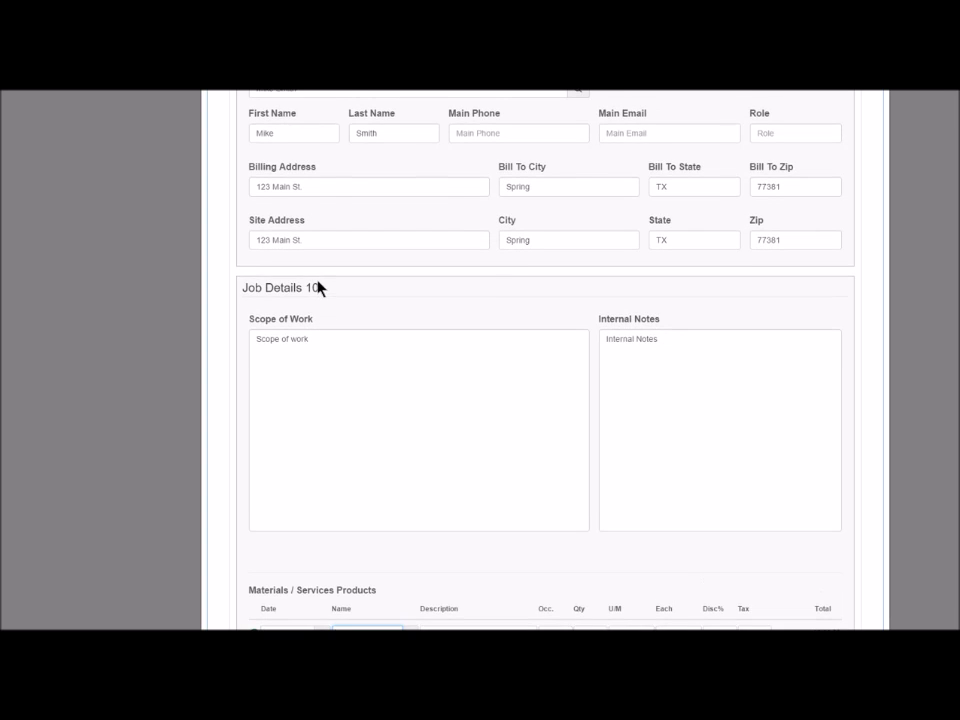
scroll(318, 288, "up", 1)
scroll(360, 365, "down", 6)
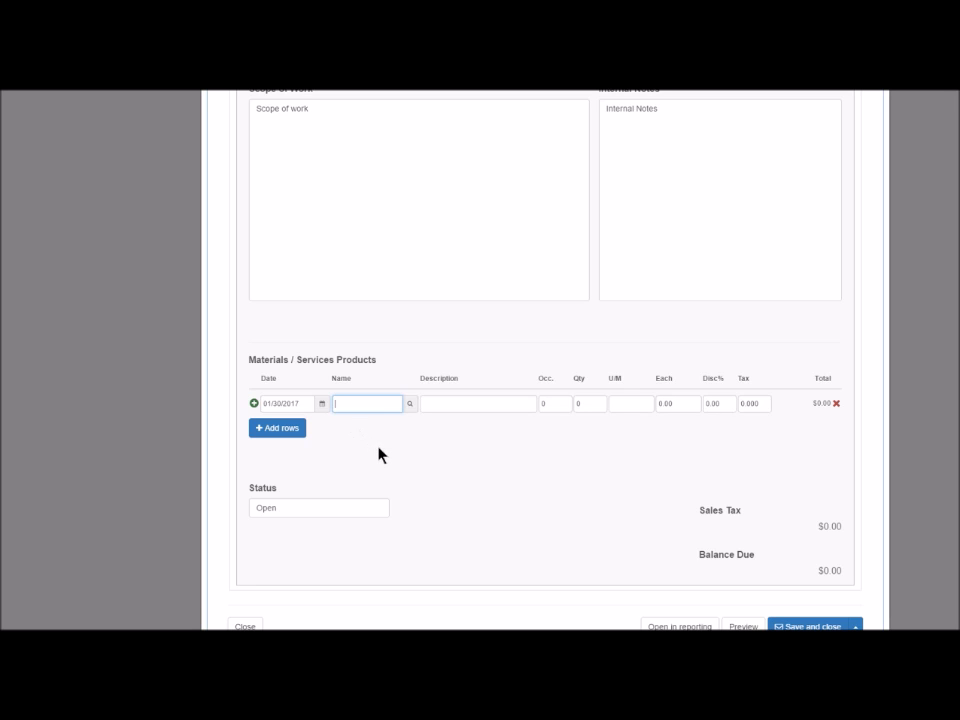
type("Moving")
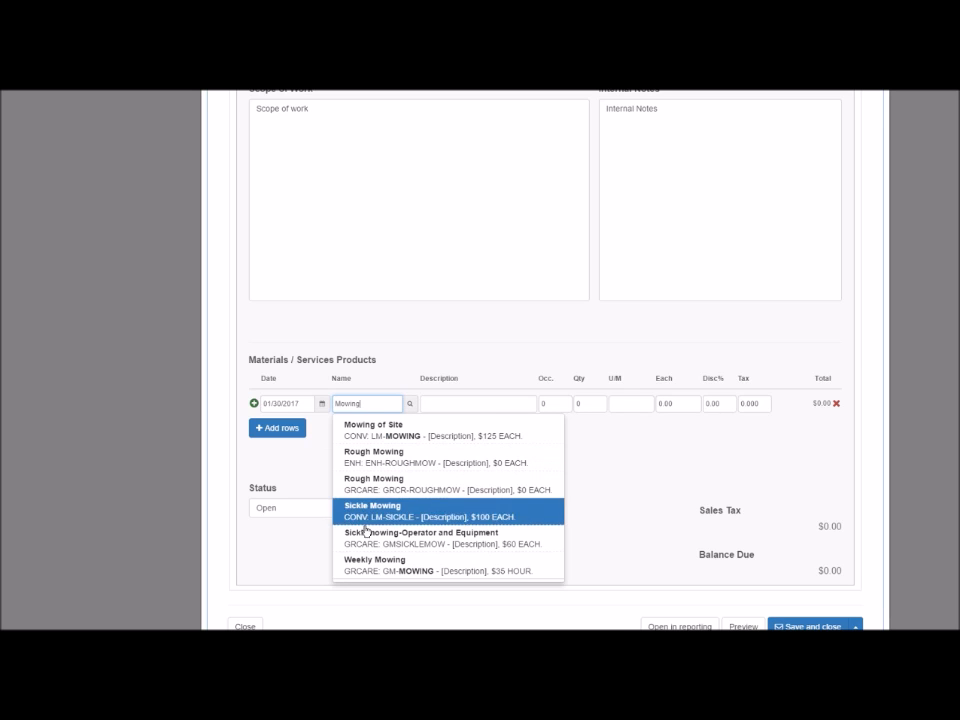
left_click(415, 438)
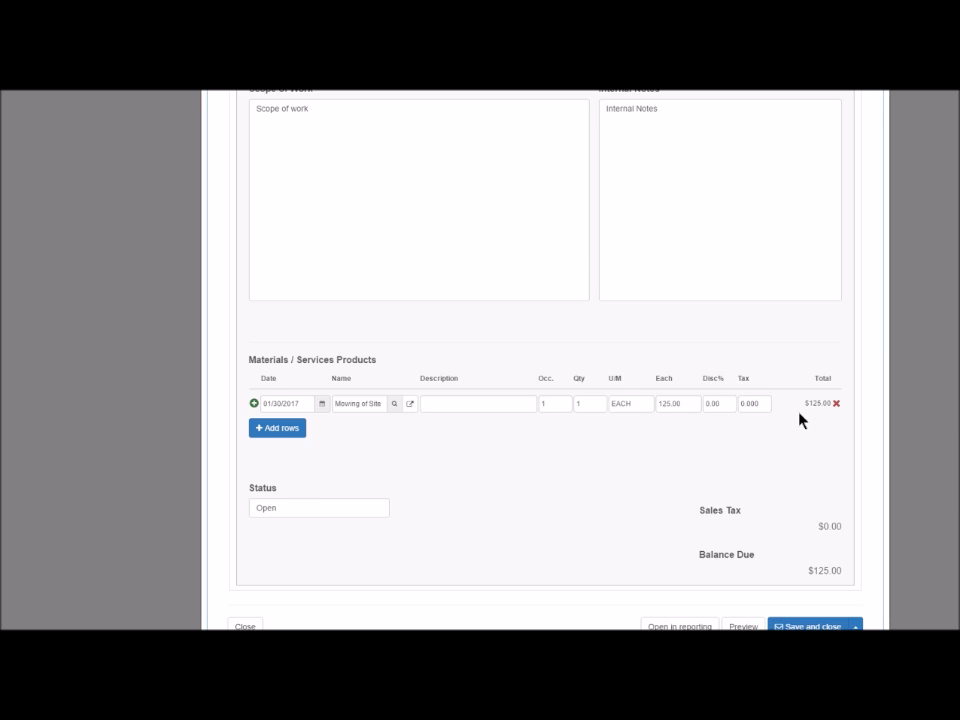
Step: Save and close the estimate without sending it
scroll(805, 430, "down", 1)
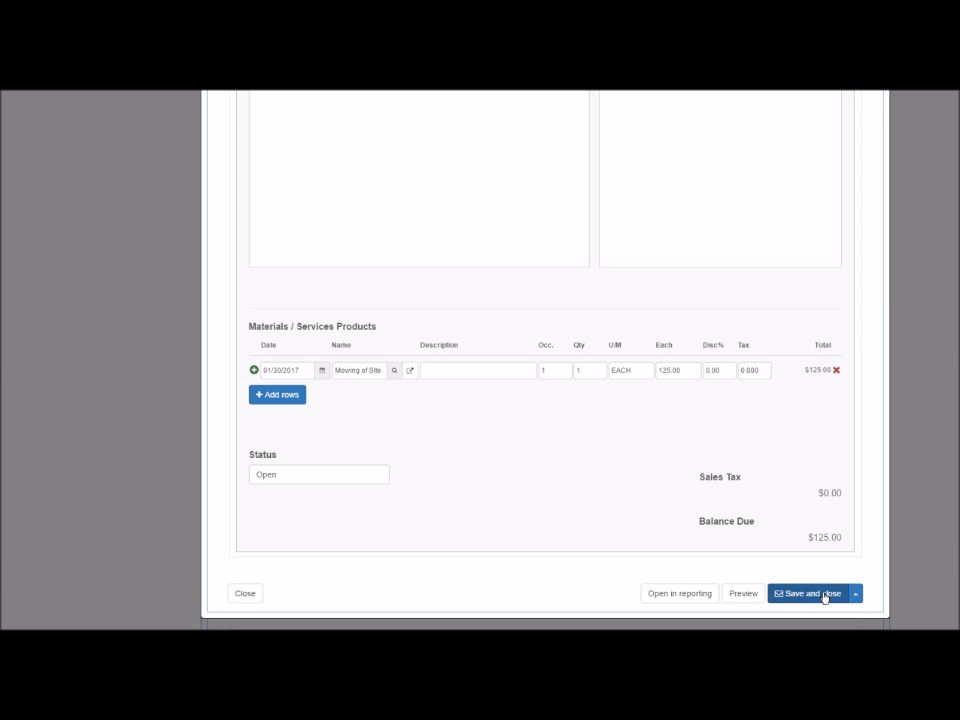
left_click(856, 596)
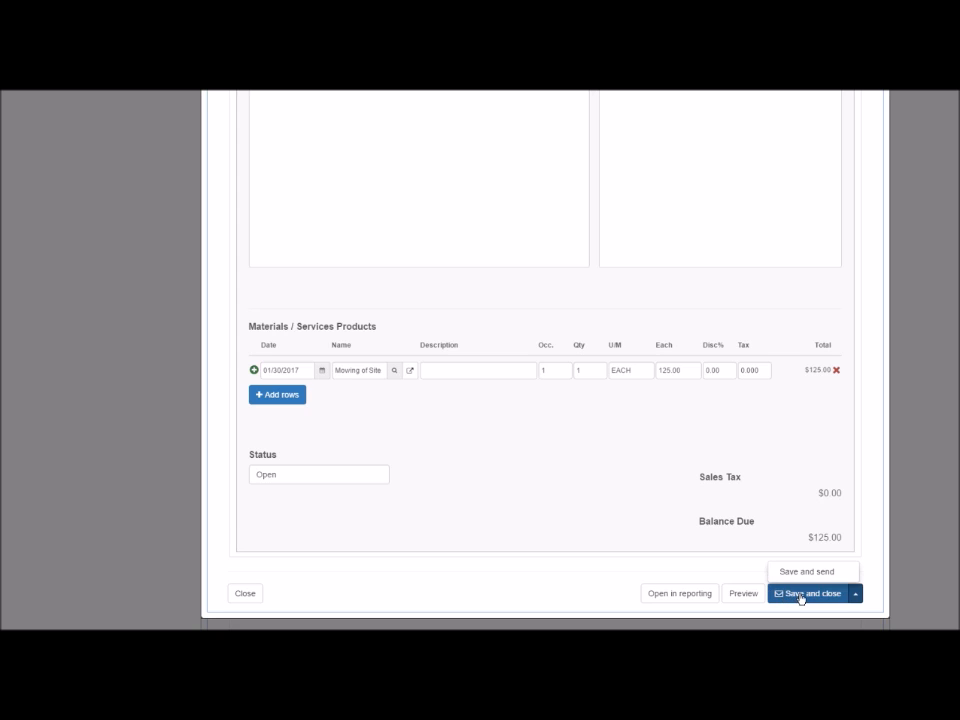
left_click(802, 596)
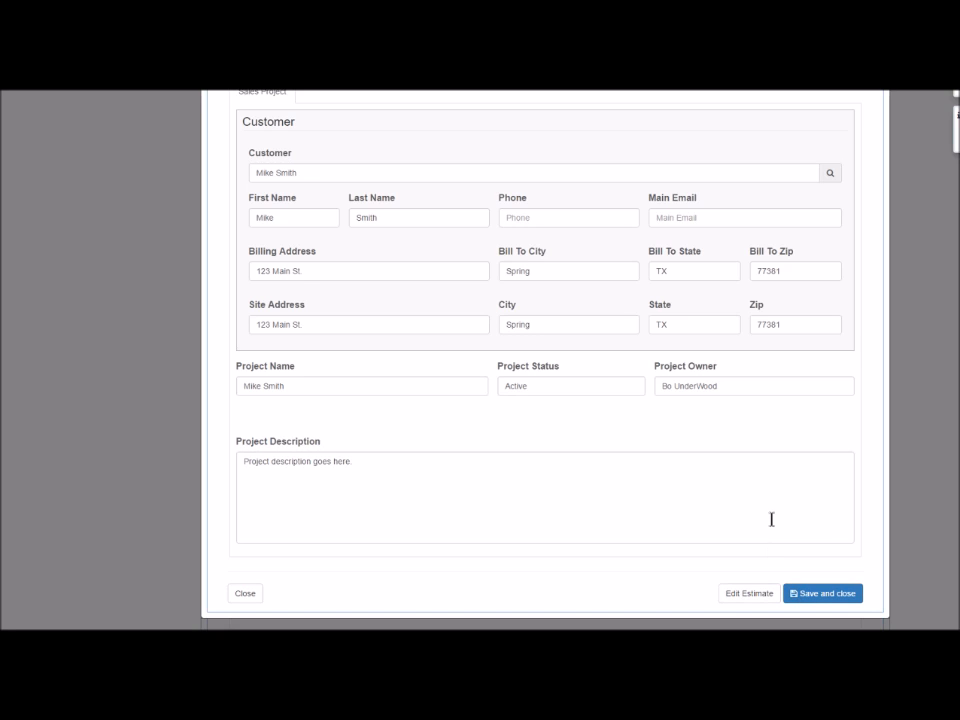
Step: Reopen the sales project's estimate and start Win and process on it
left_click(766, 596)
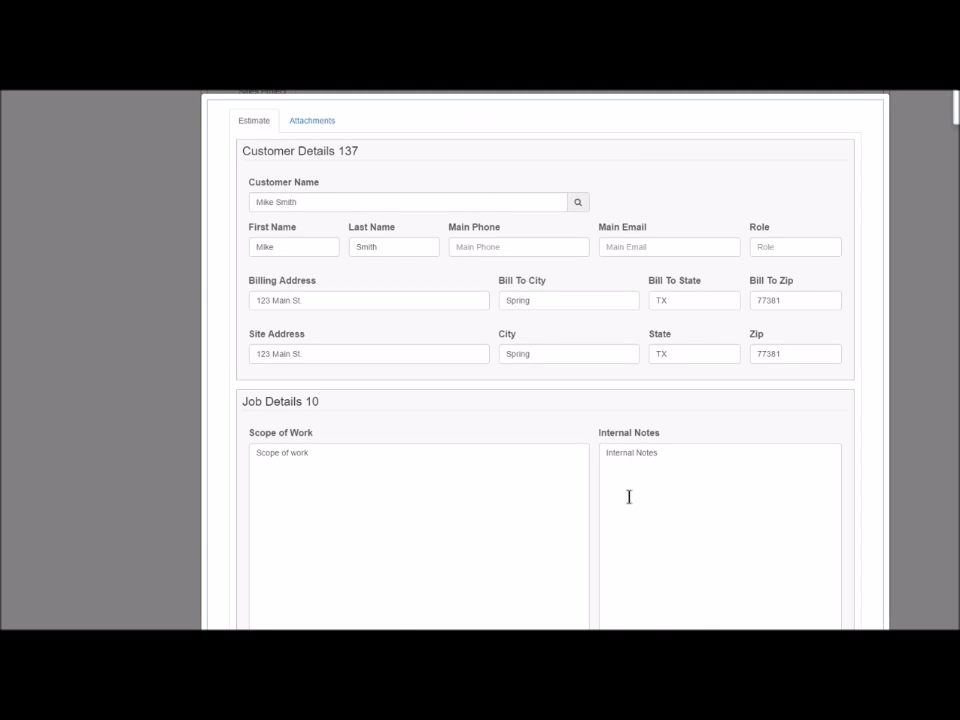
scroll(629, 497, "down", 1)
scroll(629, 497, "down", 1)
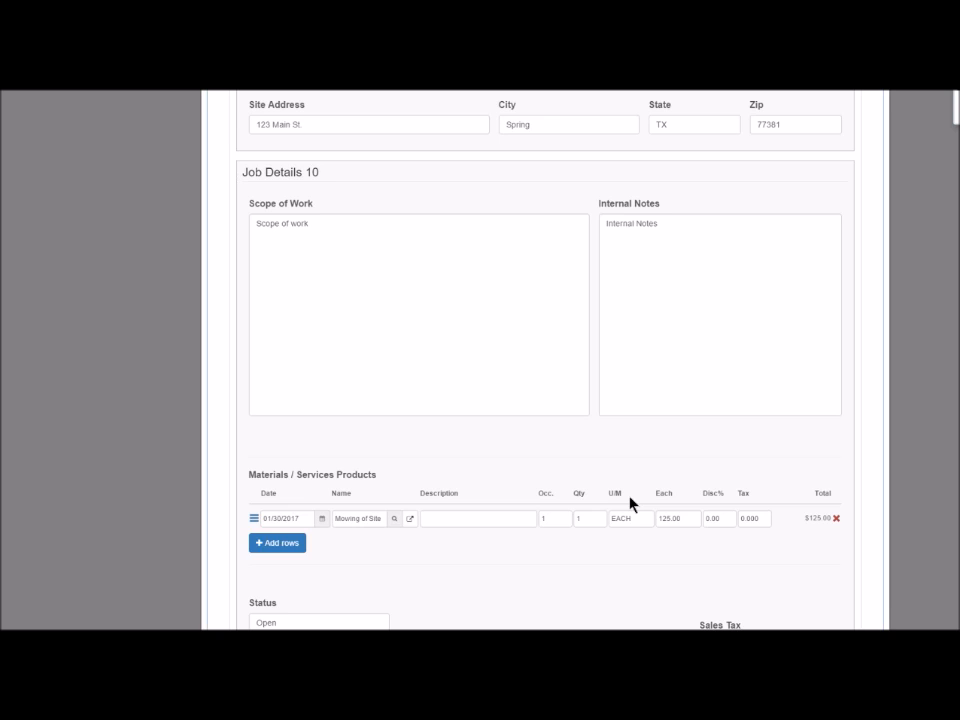
scroll(632, 500, "down", 1)
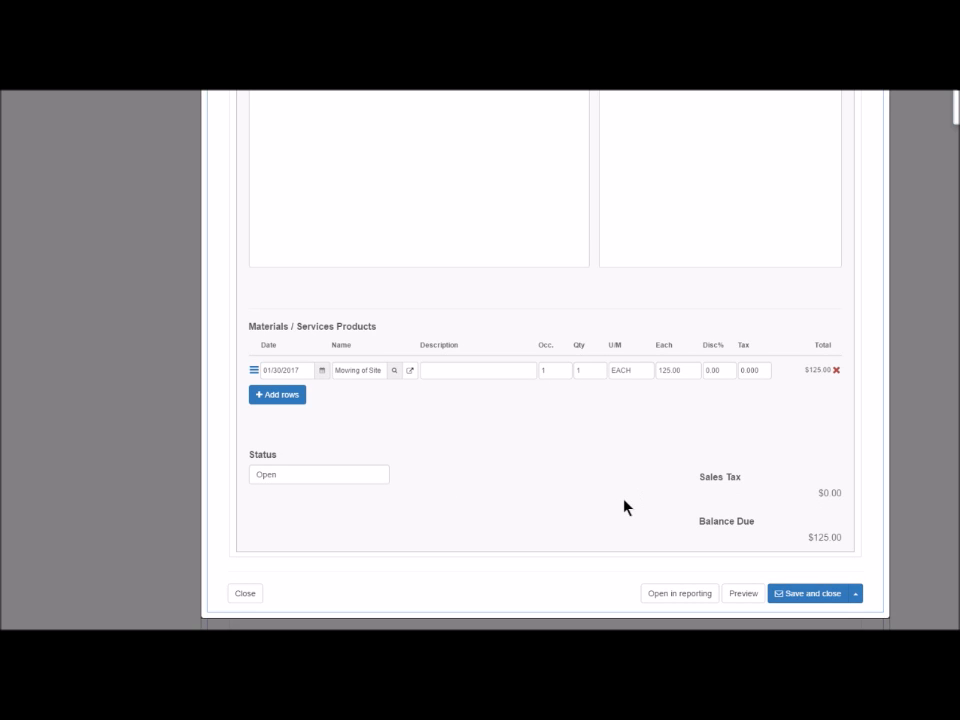
left_click(856, 597)
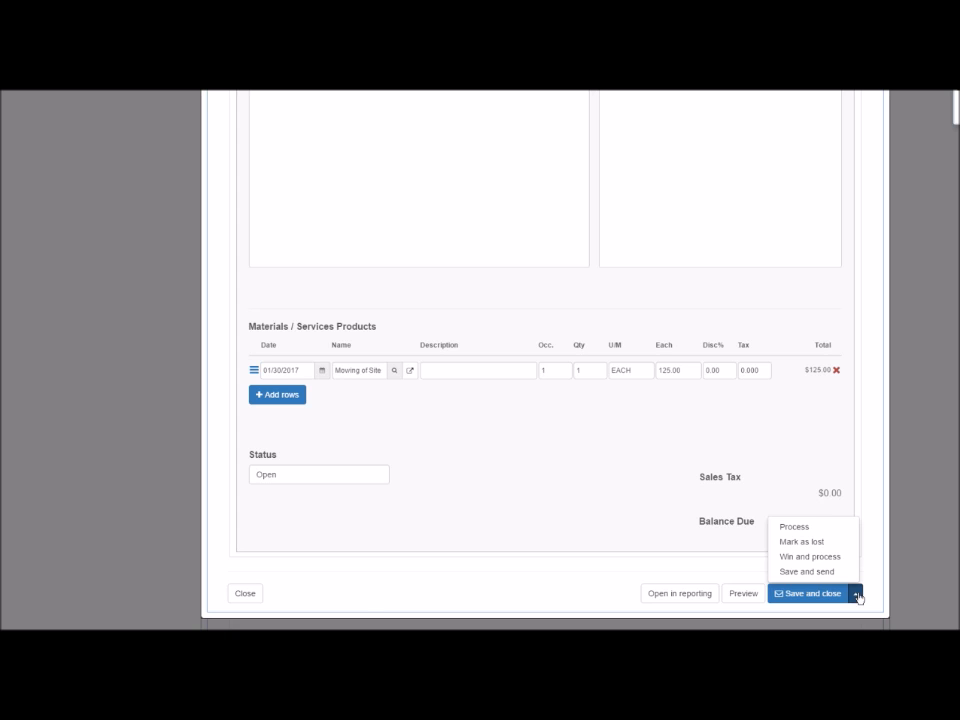
left_click(820, 558)
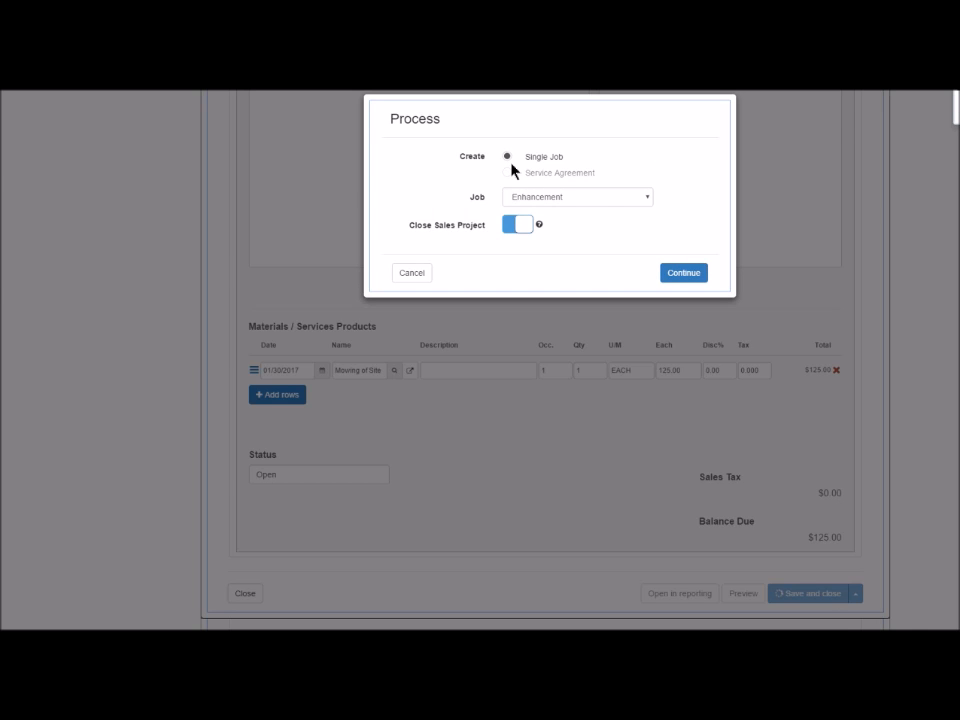
Step: Process the won estimate into a Single Job of type Lawn Care Maintenance, with Close Sales Project on
left_click(603, 207)
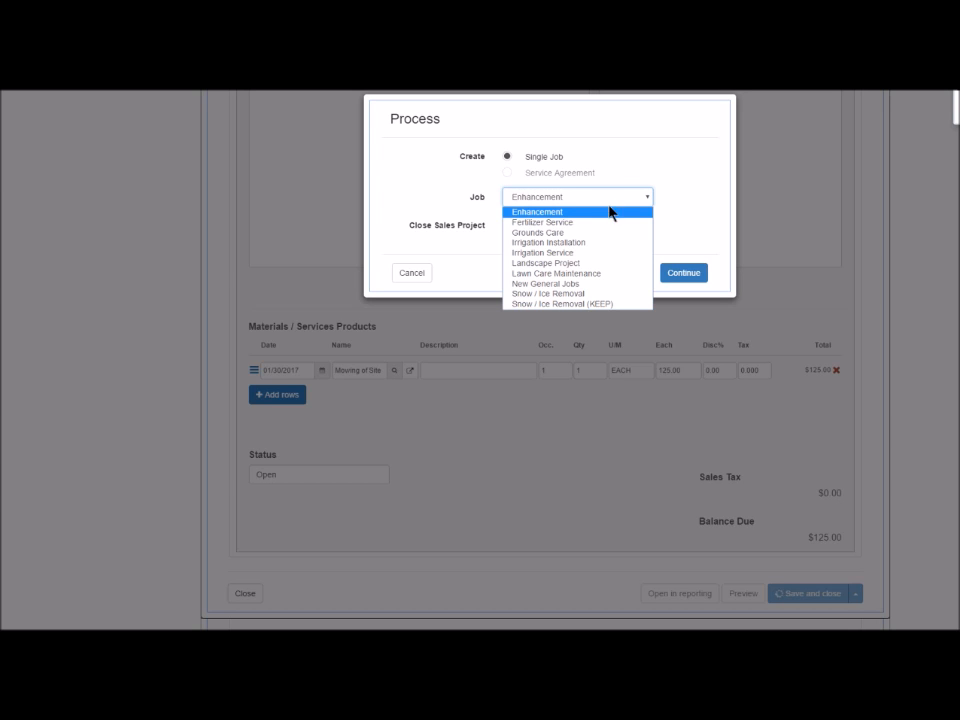
left_click(579, 274)
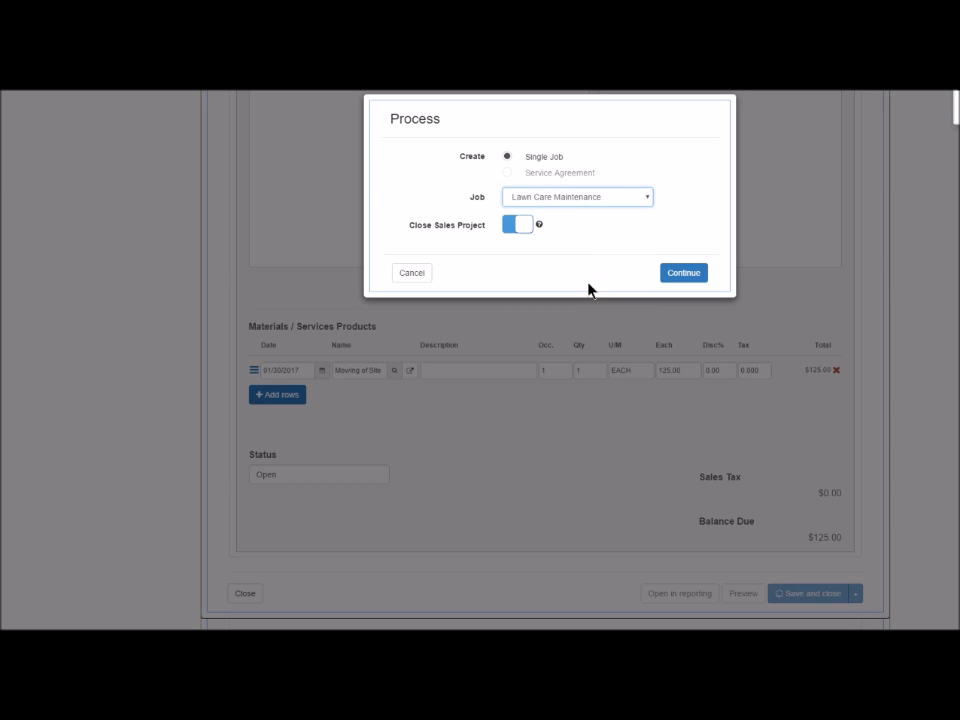
left_click(686, 273)
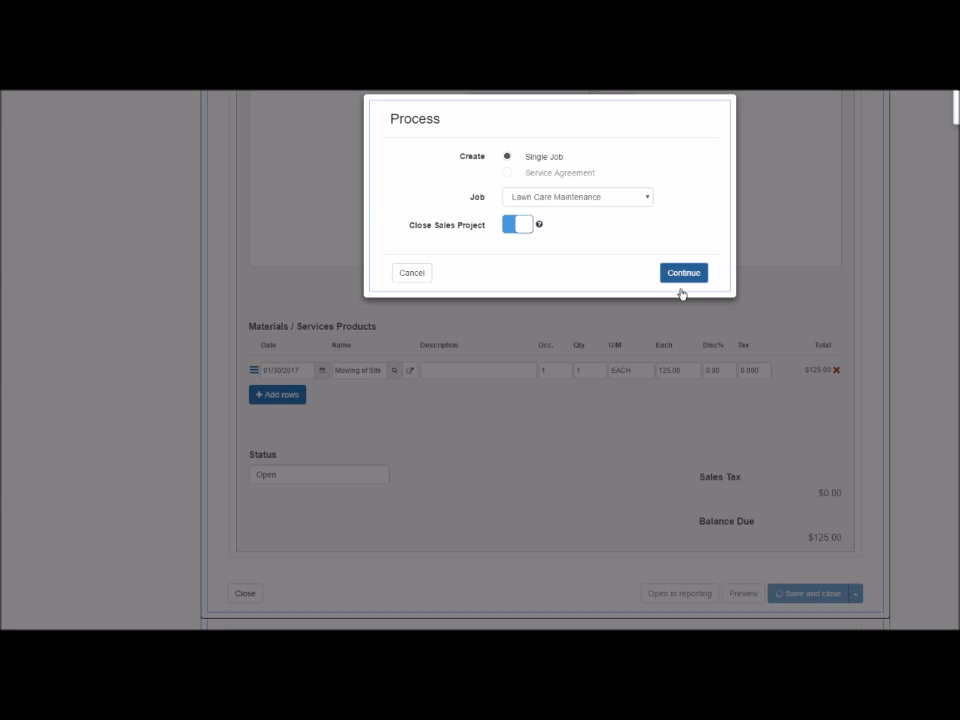
left_click(683, 273)
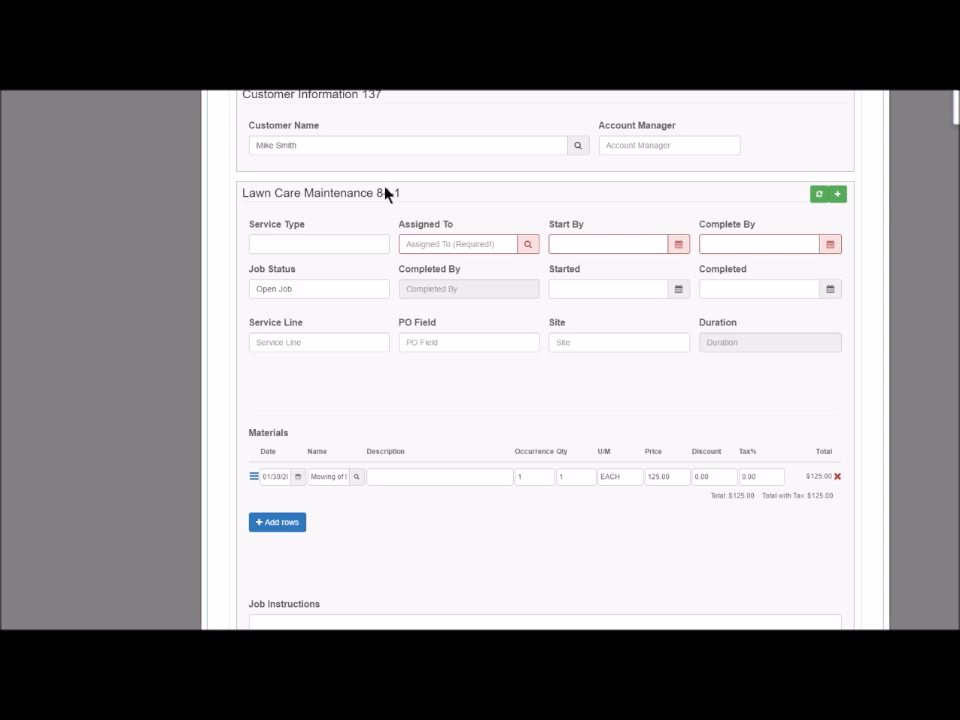
Step: Set the job's service type to Lawn Care Maintenance, assign the team leader, schedule 1/30/17 12:00 PM to 2:00 PM, and set its status to Sent
left_click(321, 246)
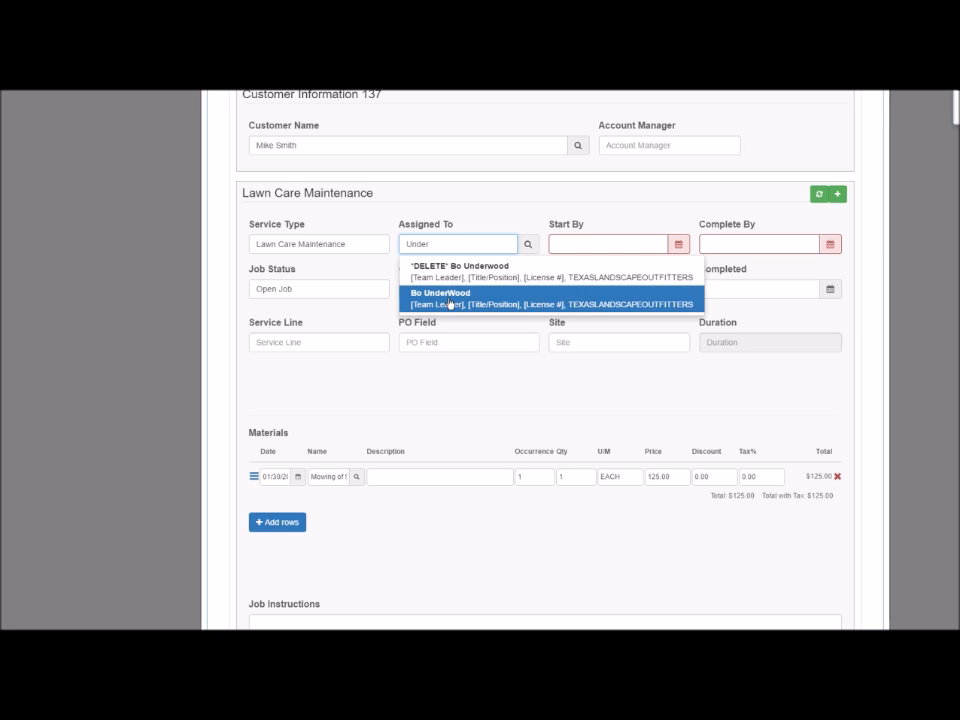
left_click(449, 298)
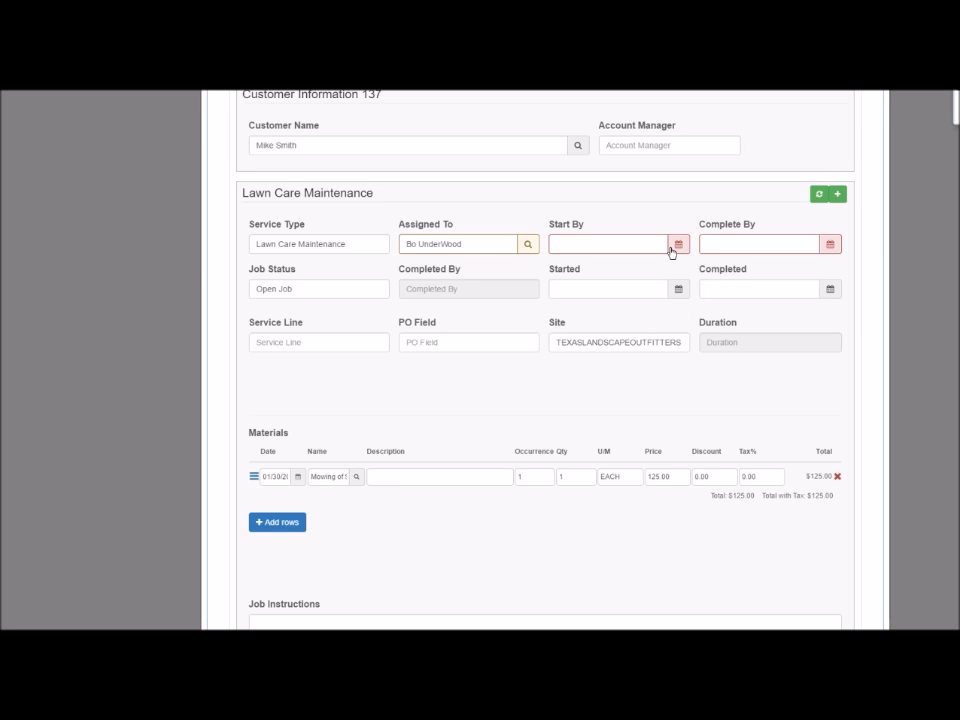
left_click(678, 244)
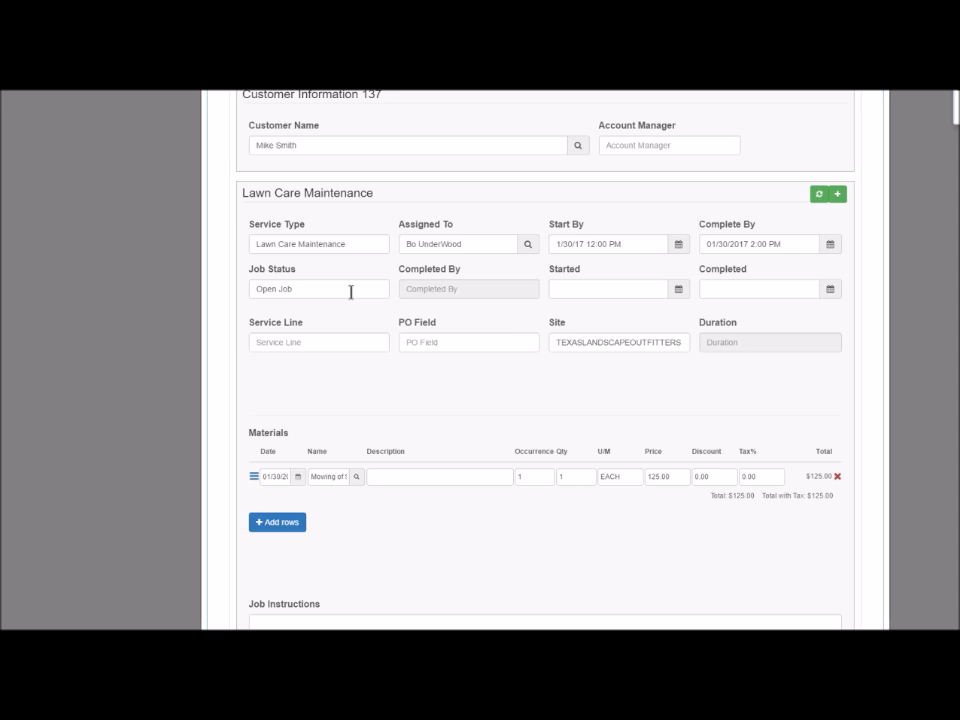
left_click(352, 292)
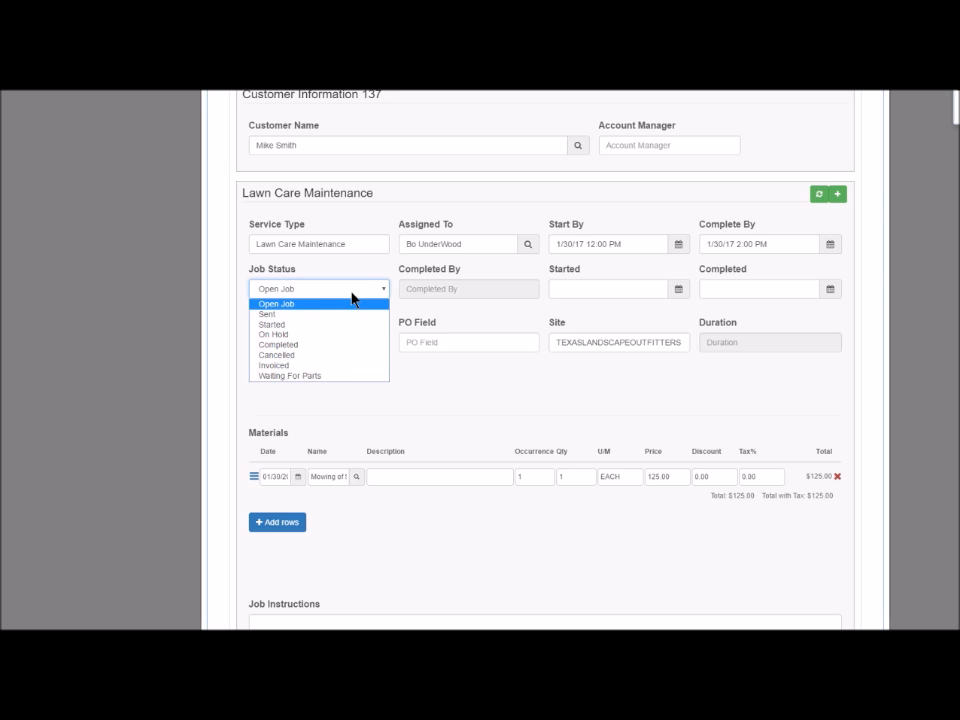
left_click(267, 314)
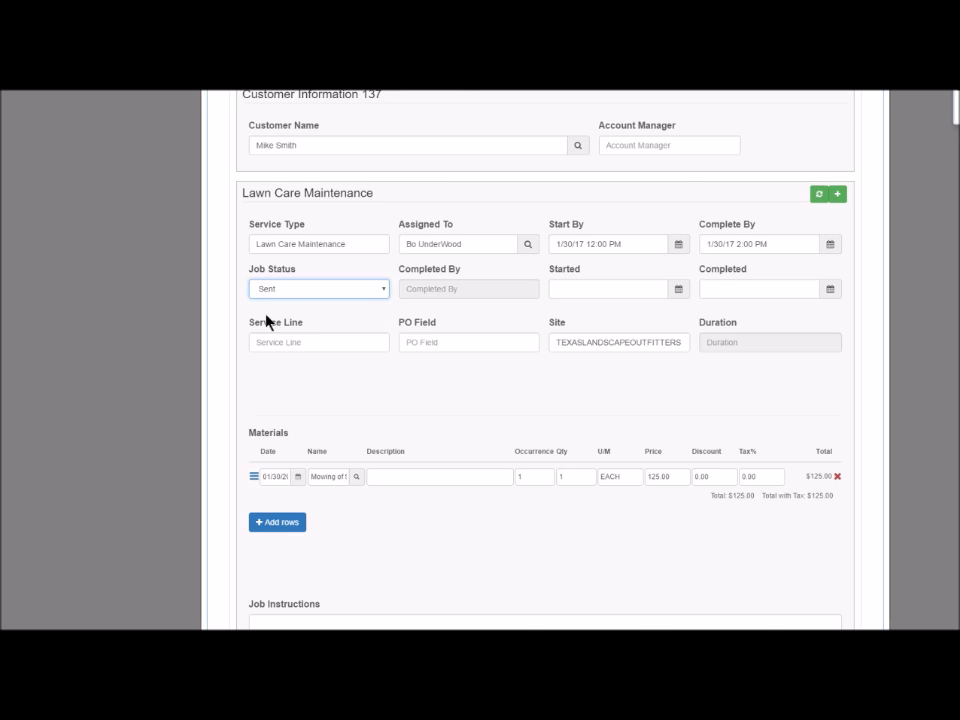
Step: Enter "Specific job instructions" as the Lawn Care Maintenance job's instructions
scroll(321, 326, "down", 2)
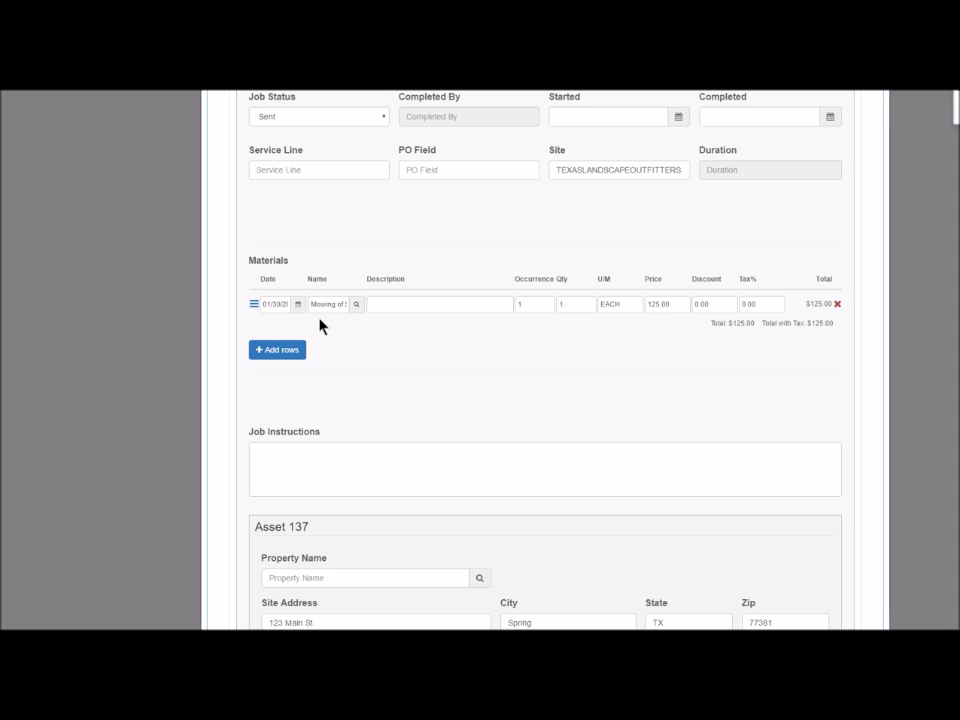
scroll(349, 182, "down", 4)
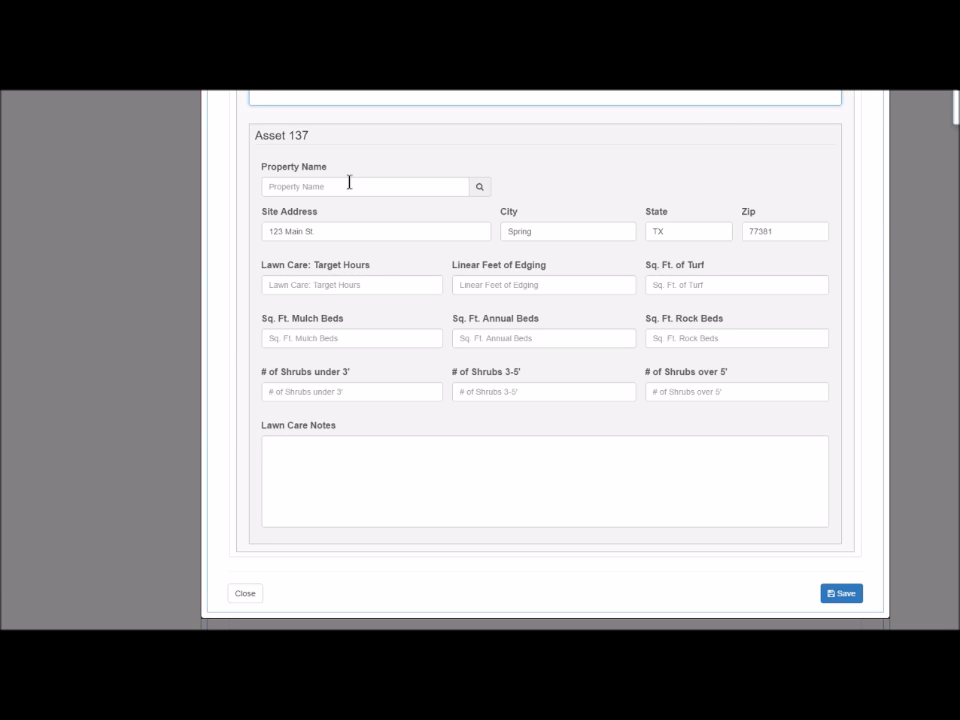
scroll(497, 278, "up", 2)
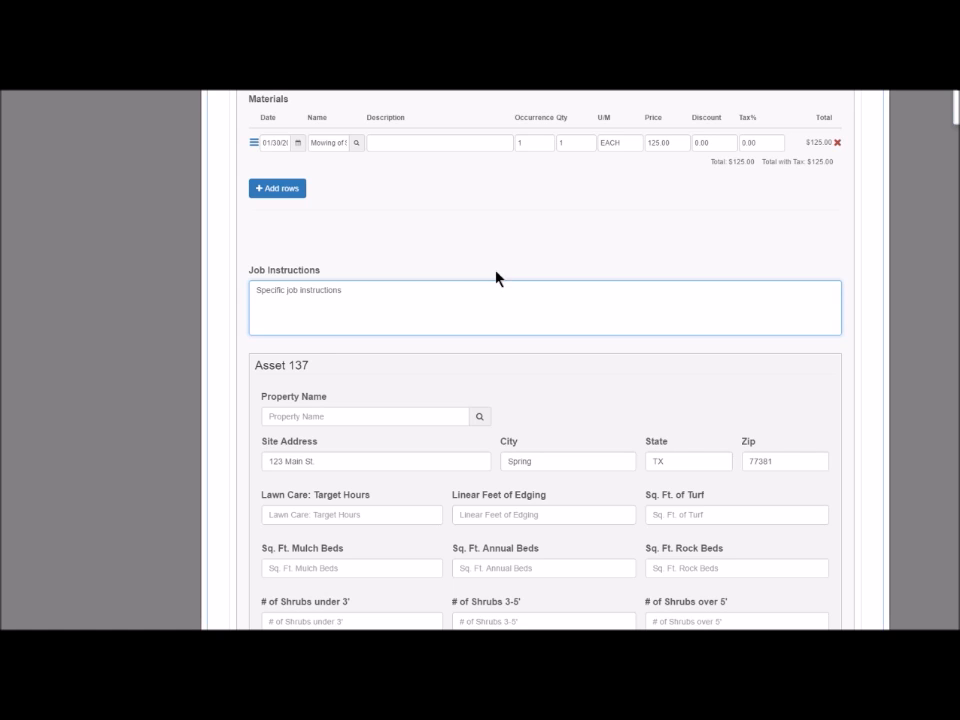
Step: Enter the customer's property name in the job's Asset section, and save and close the job and its estimate
left_click(489, 422)
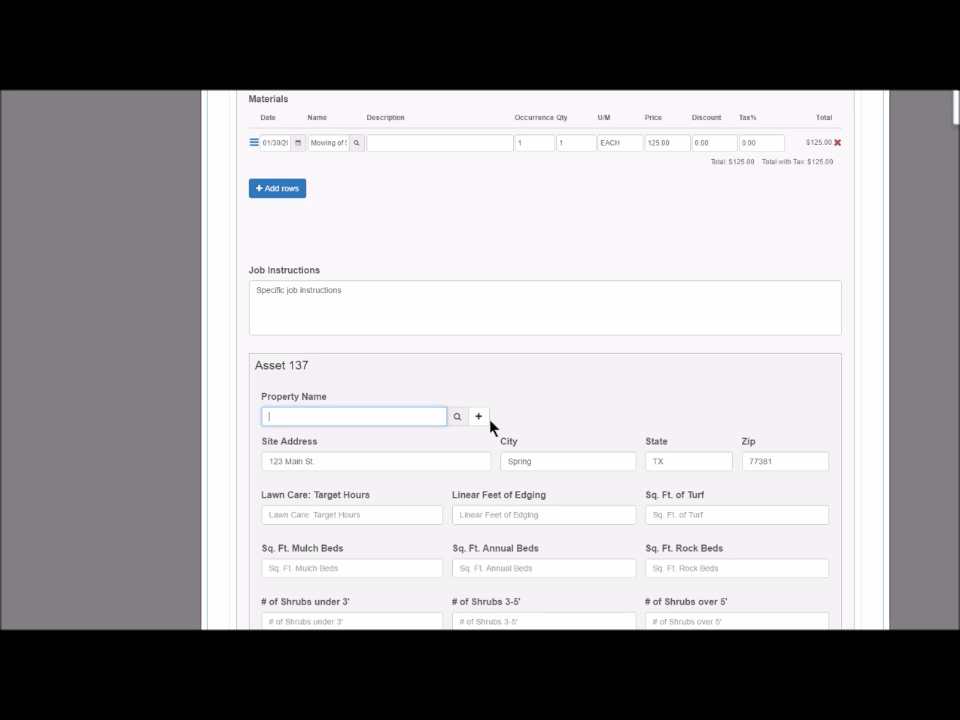
type("Smith Property")
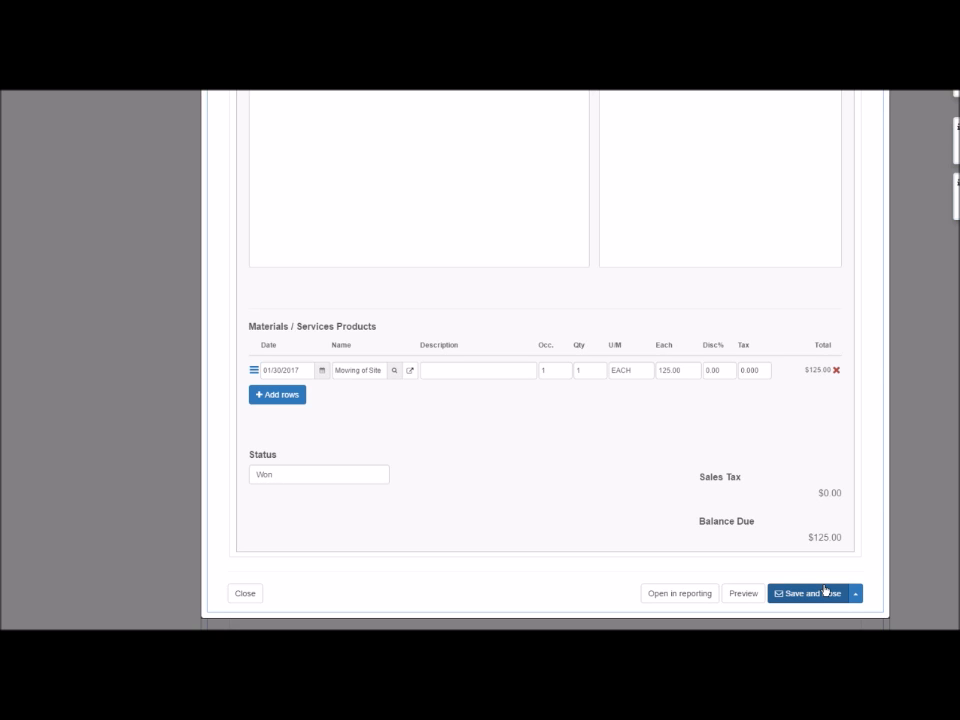
left_click(825, 592)
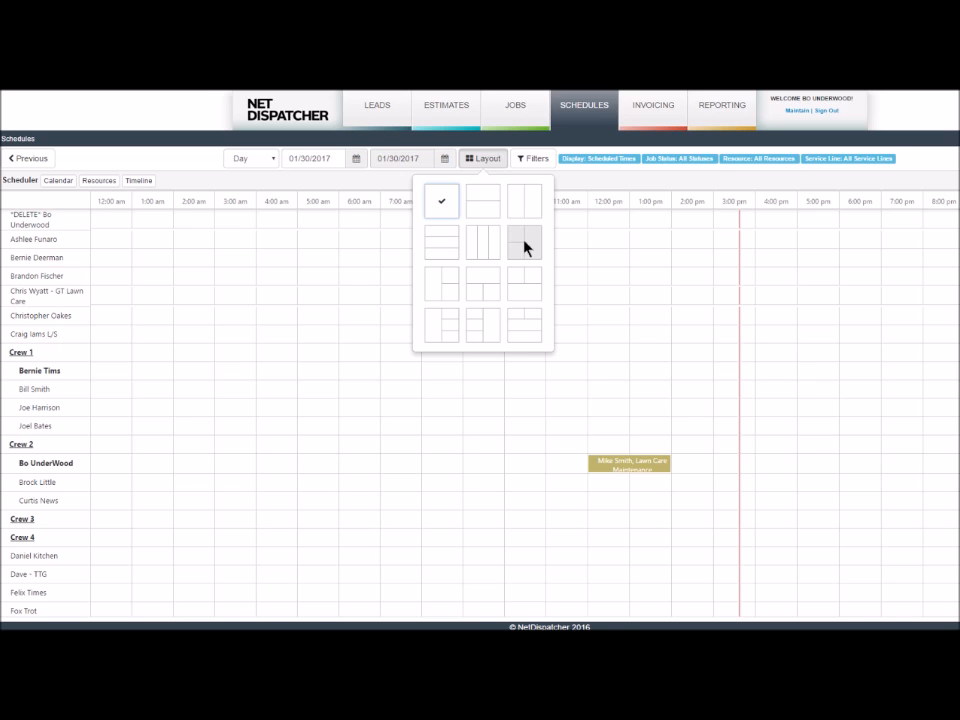
Step: Lay out the Schedules page with two stacked panes beside the tall Map pane, and switch the lower stacked pane to Planner
left_click(524, 243)
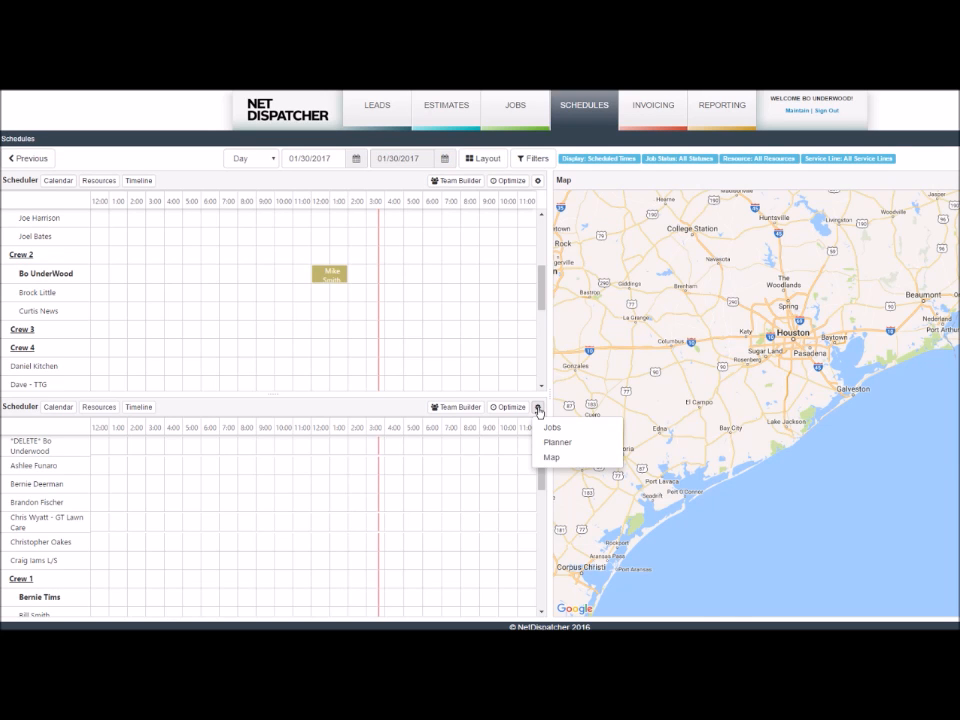
left_click(557, 442)
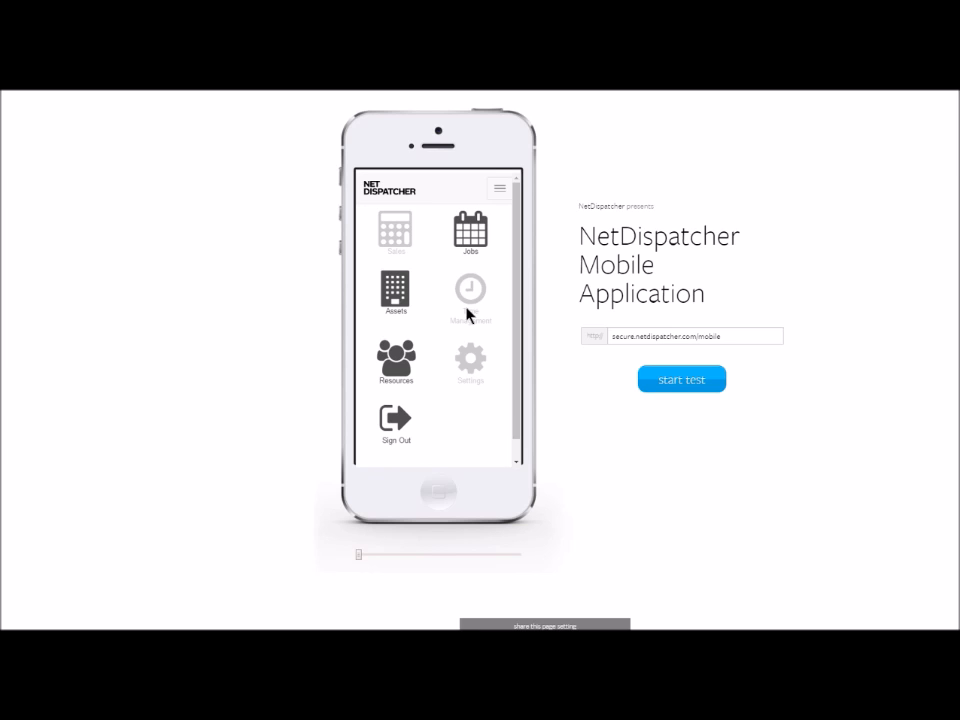
Step: In the NetDispatcher mobile application, edit the January 30 Lawn Care Maintenance job, set its job instructions to "Notes regarding the job.", and save
left_click(467, 314)
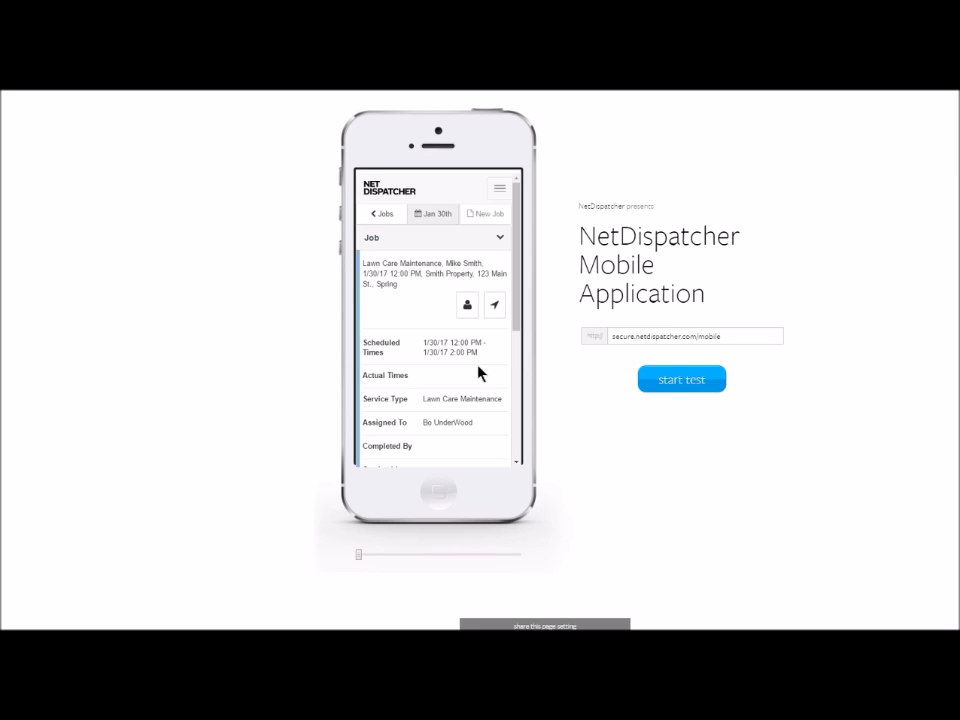
scroll(478, 373, "down", 3)
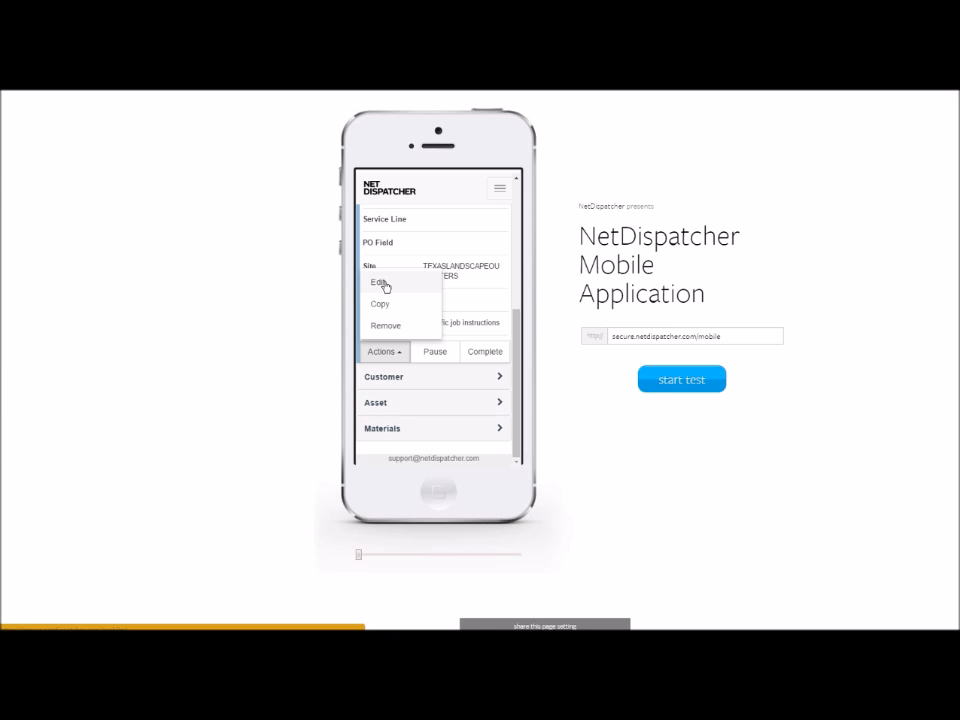
left_click(381, 283)
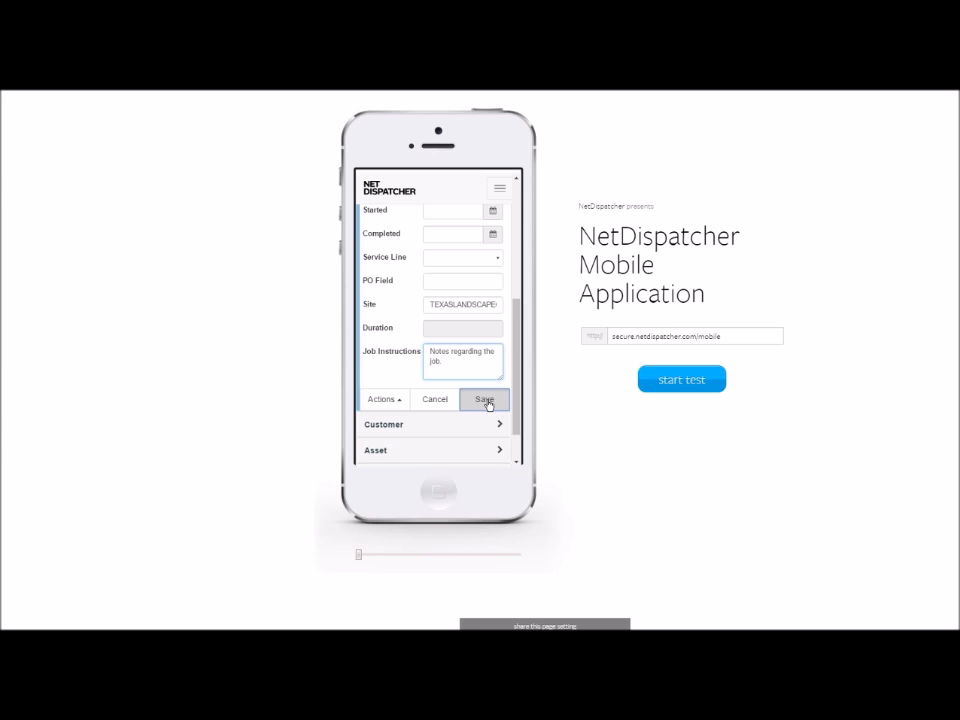
left_click(487, 401)
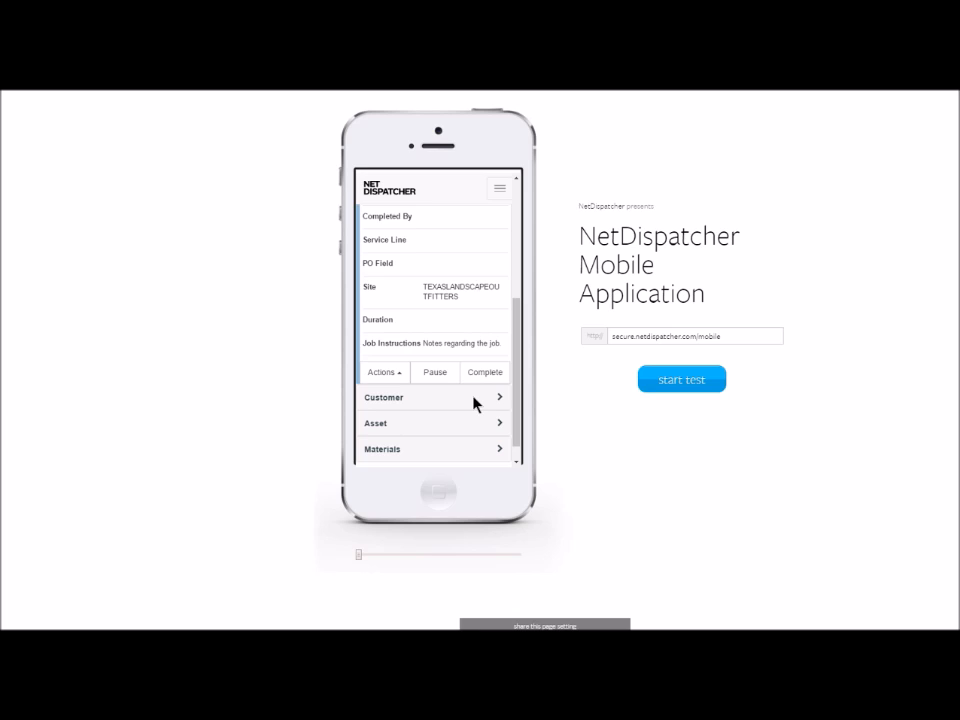
Step: Complete the mobile Lawn Care Maintenance job, and save an invoice from it with message "Message displayed on invoice" and internal notes "internal notes"
left_click(487, 372)
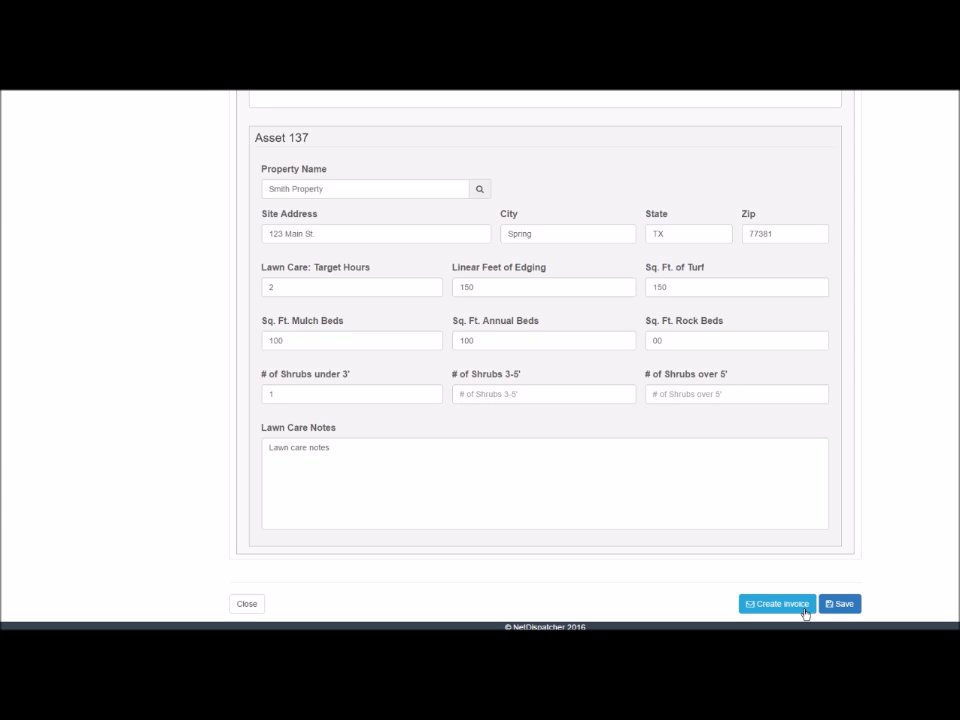
left_click(805, 607)
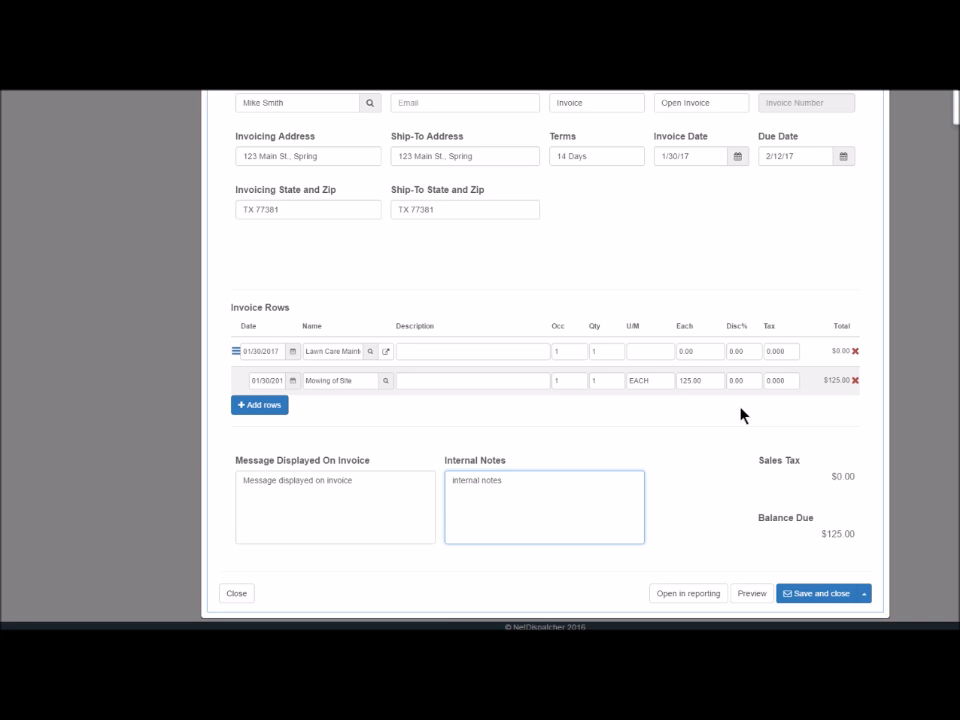
left_click(864, 594)
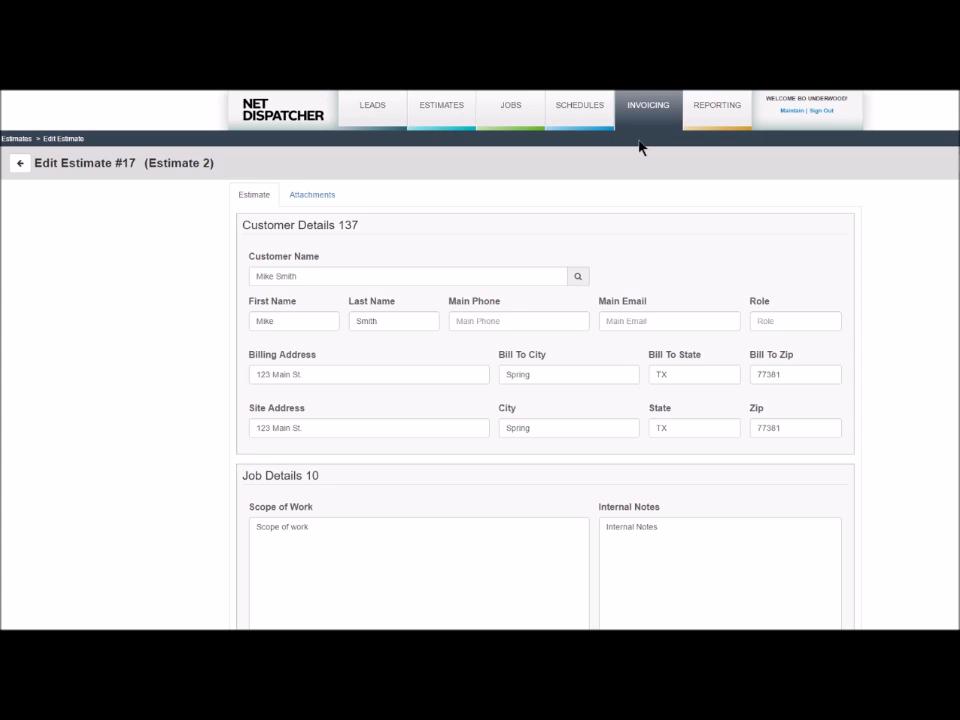
Step: Preview the saved invoice for the lawn care job, and cancel out of the preview
left_click(451, 122)
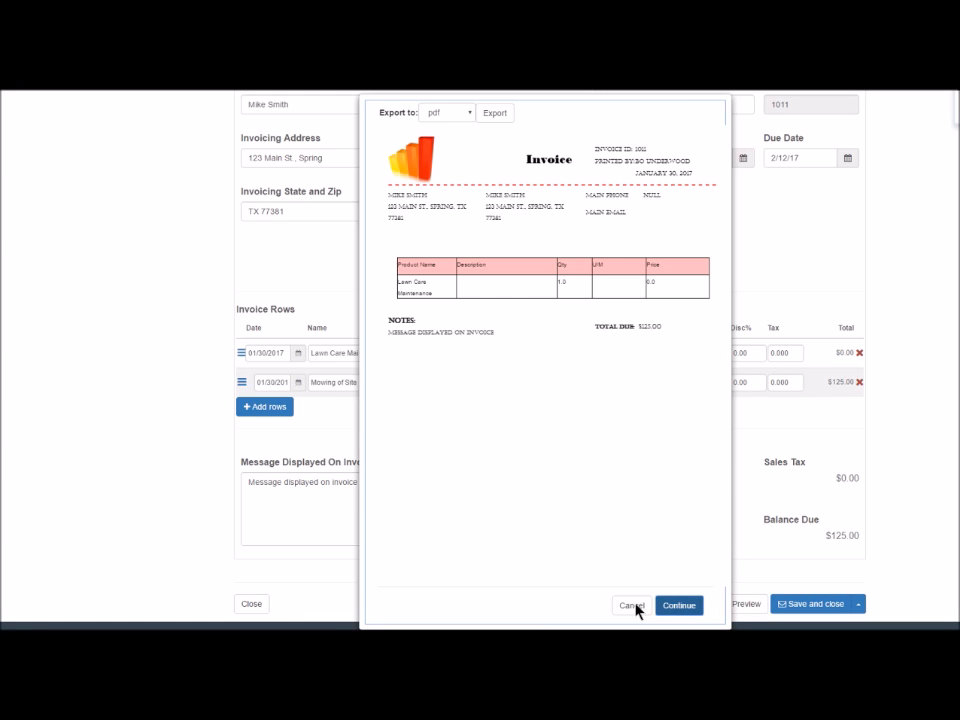
left_click(632, 606)
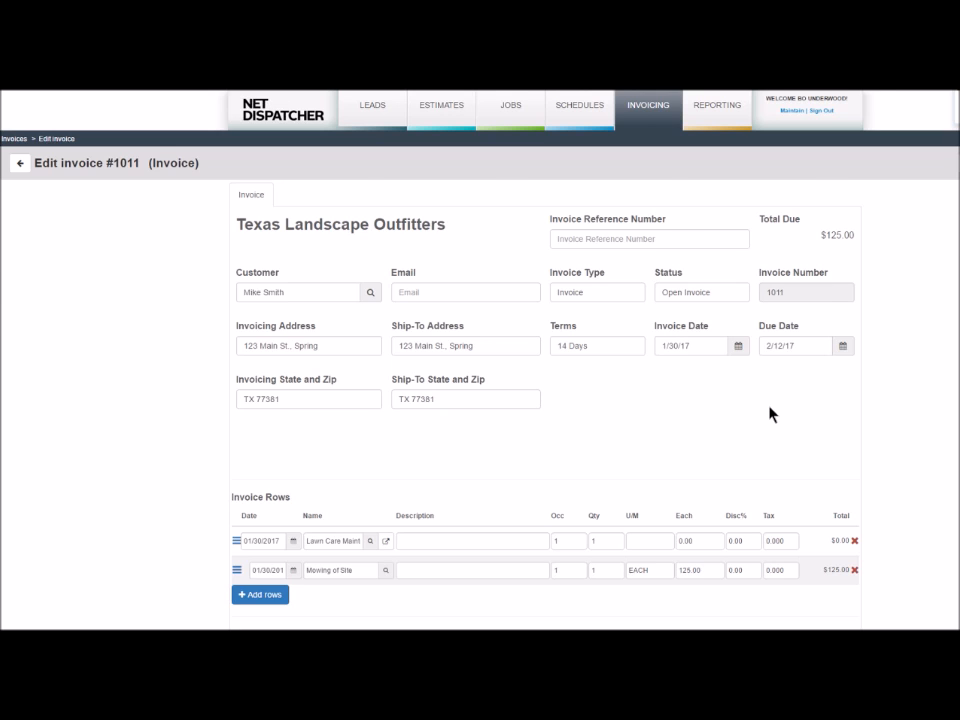
Step: Open the Lawn Care Maintenance job form in the Forms Builder, and examine its customer, job and Materials layers
left_click(514, 108)
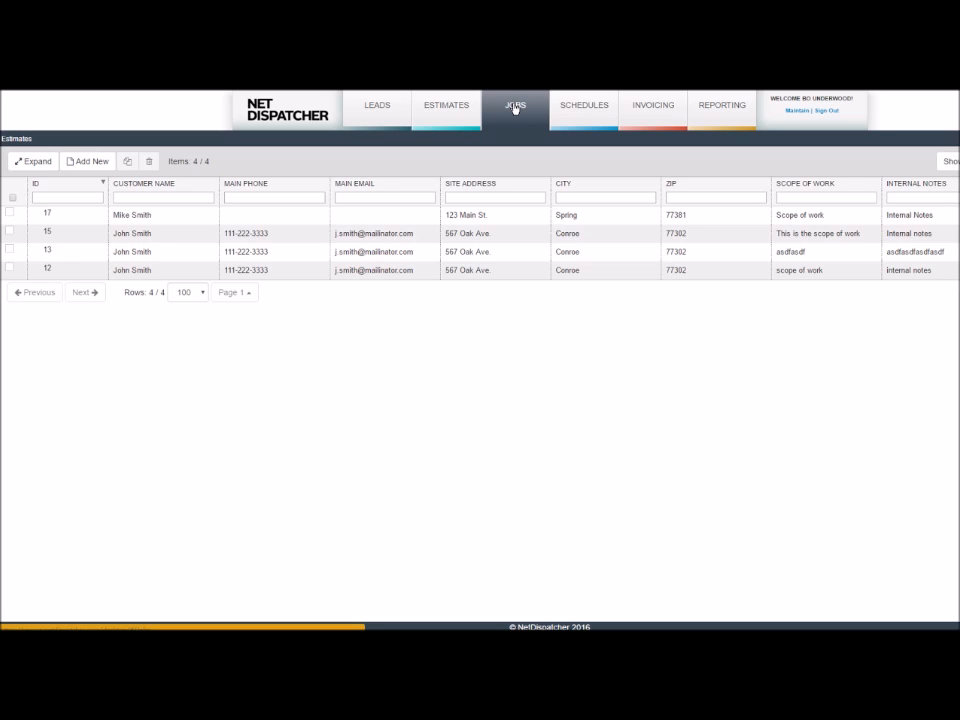
left_click(516, 108)
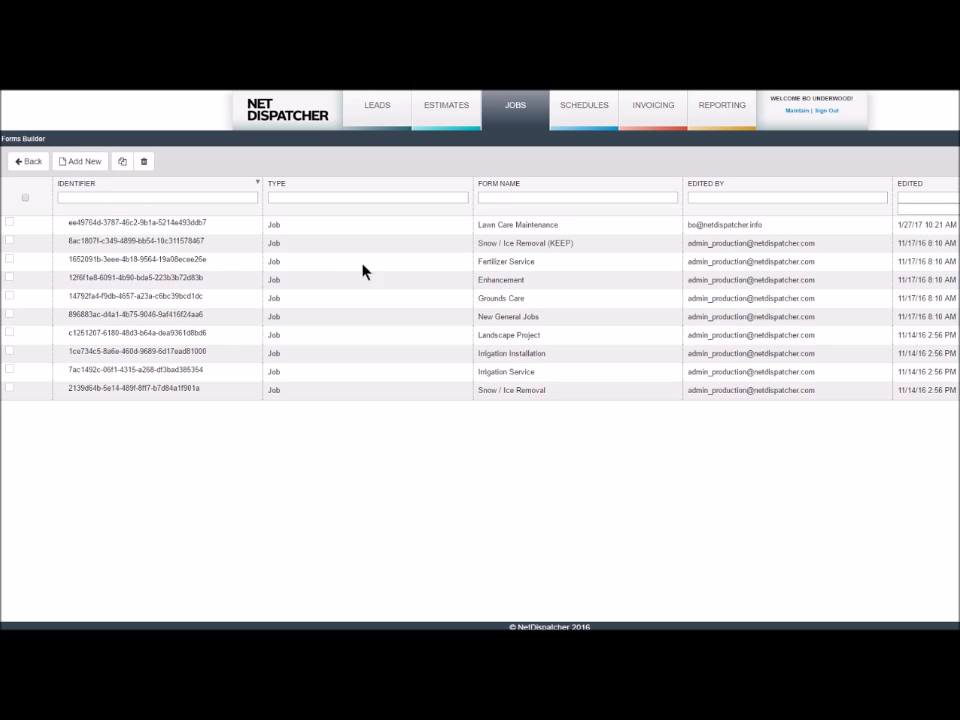
double_click(555, 230)
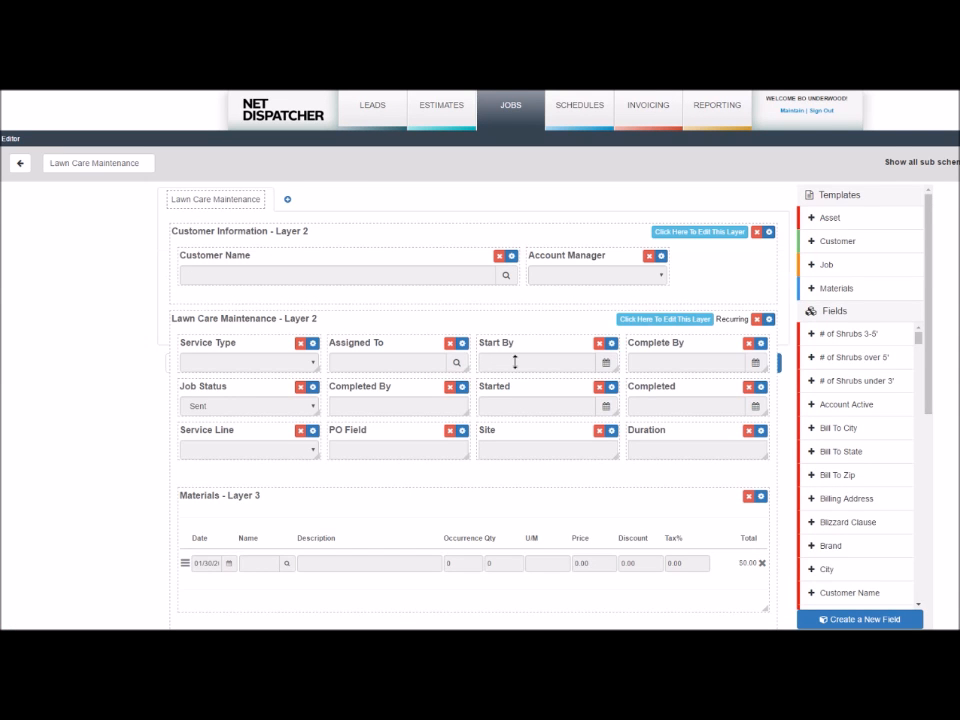
scroll(446, 430, "down", 1)
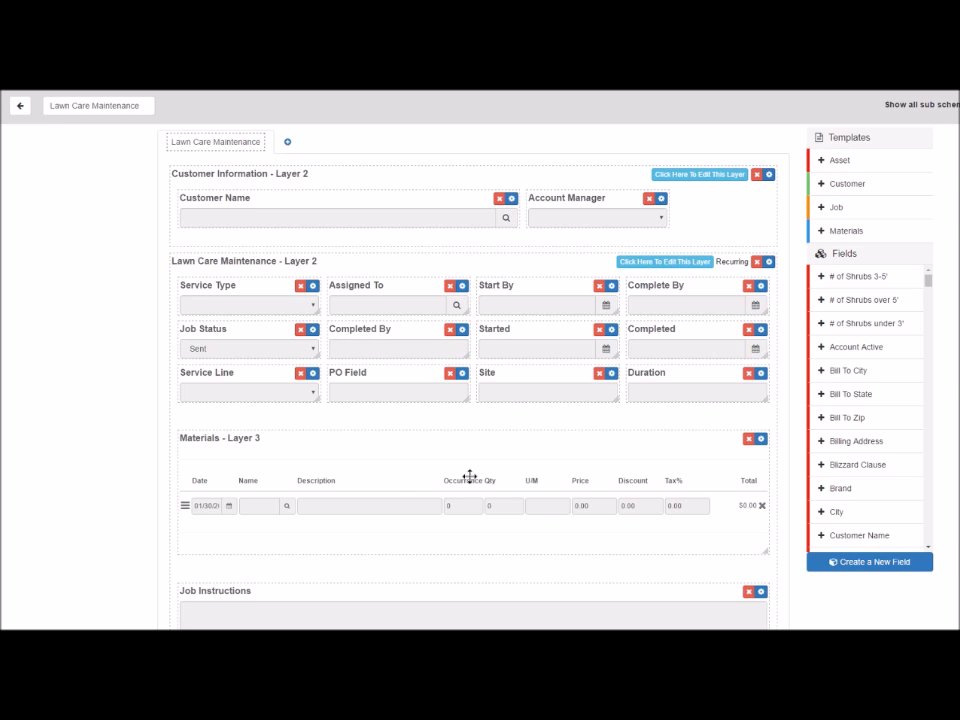
scroll(387, 480, "down", 1)
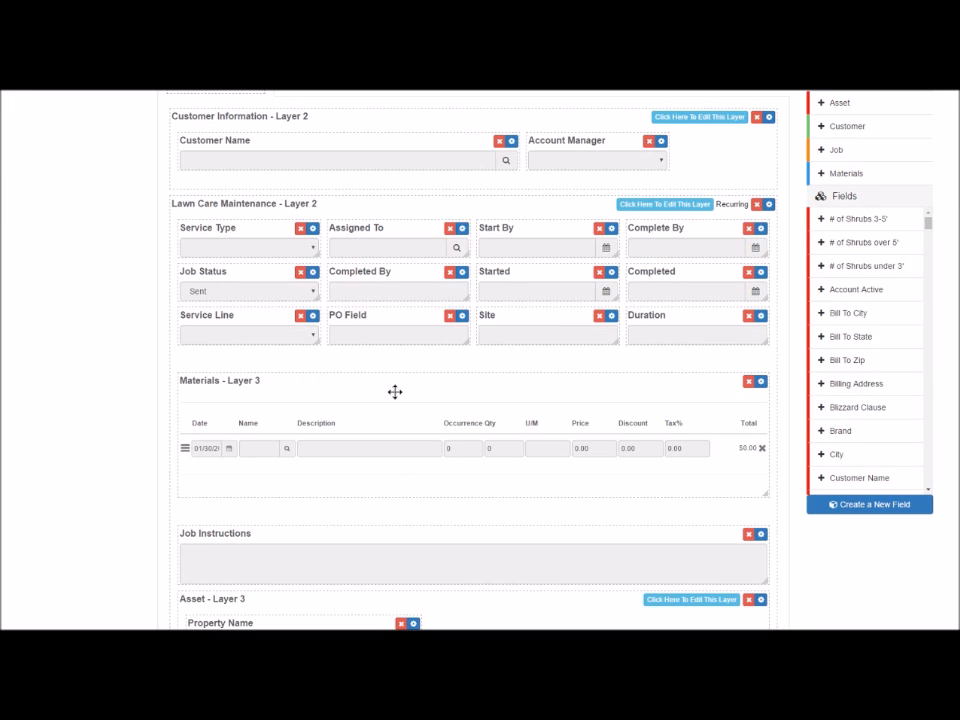
left_click_drag(395, 392, 409, 365)
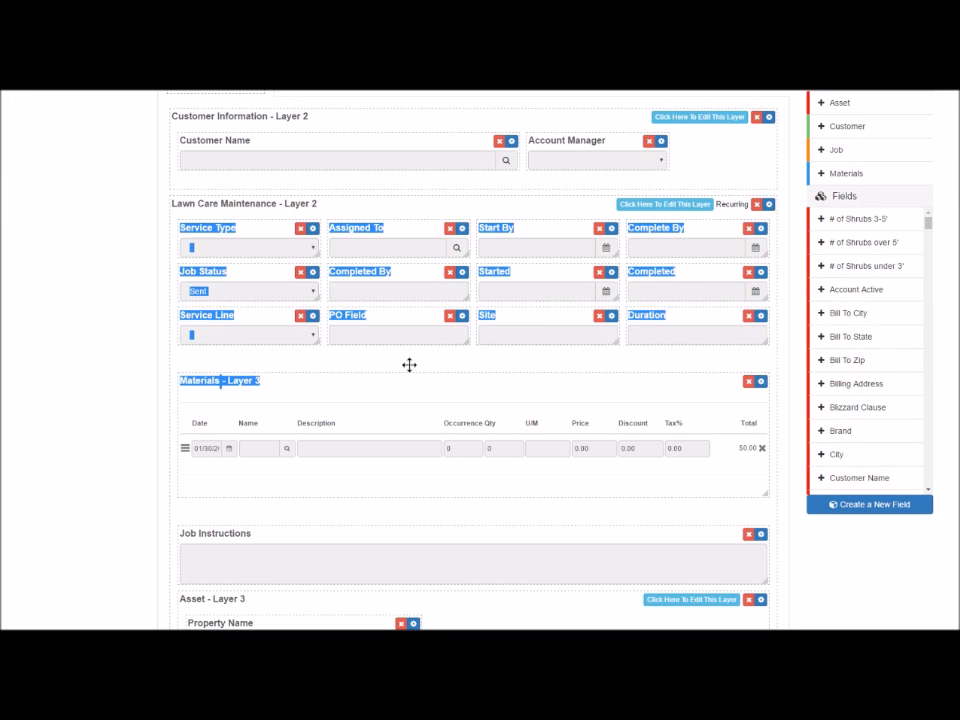
left_click(241, 238)
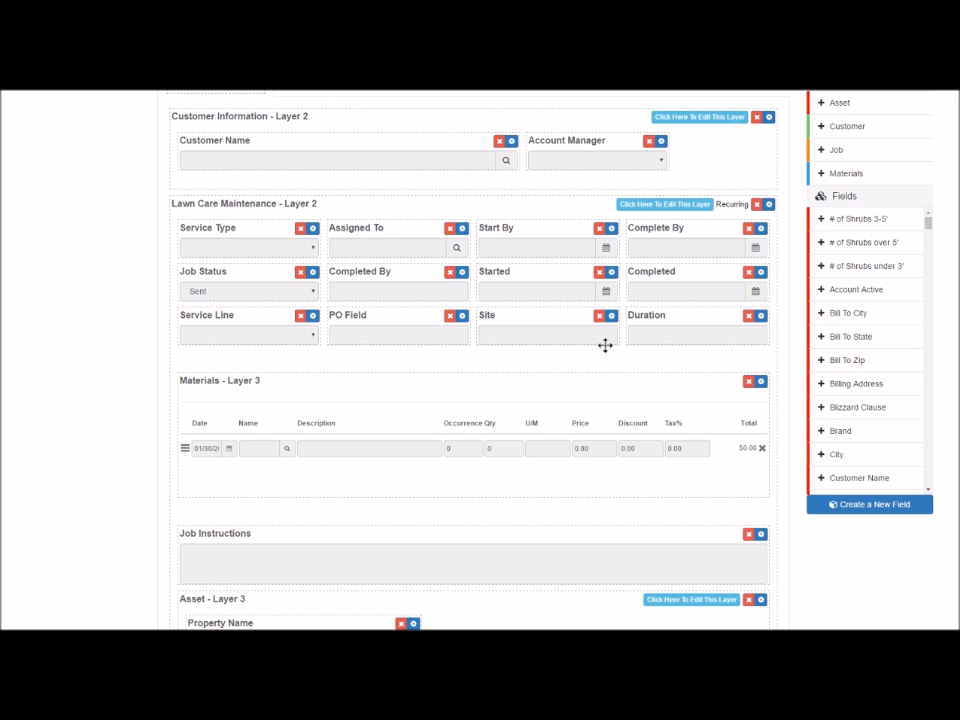
Step: Look through the fields available for the Lawn Care Maintenance form, and review the form down to its Asset layer
scroll(880, 440, "down", 1)
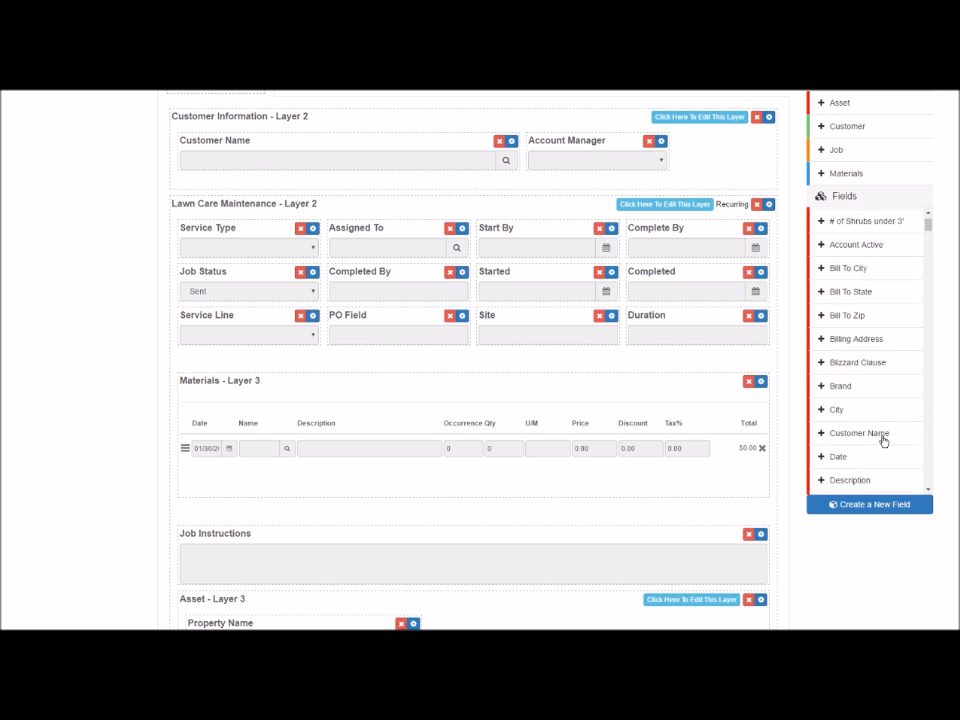
scroll(880, 447, "down", 2)
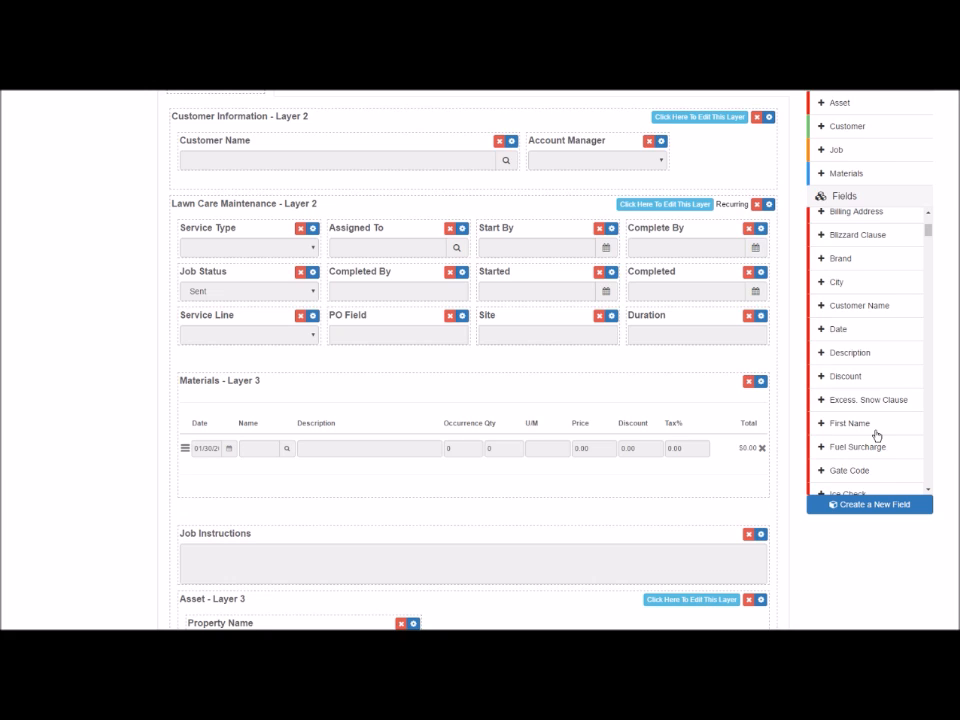
scroll(876, 435, "down", 10)
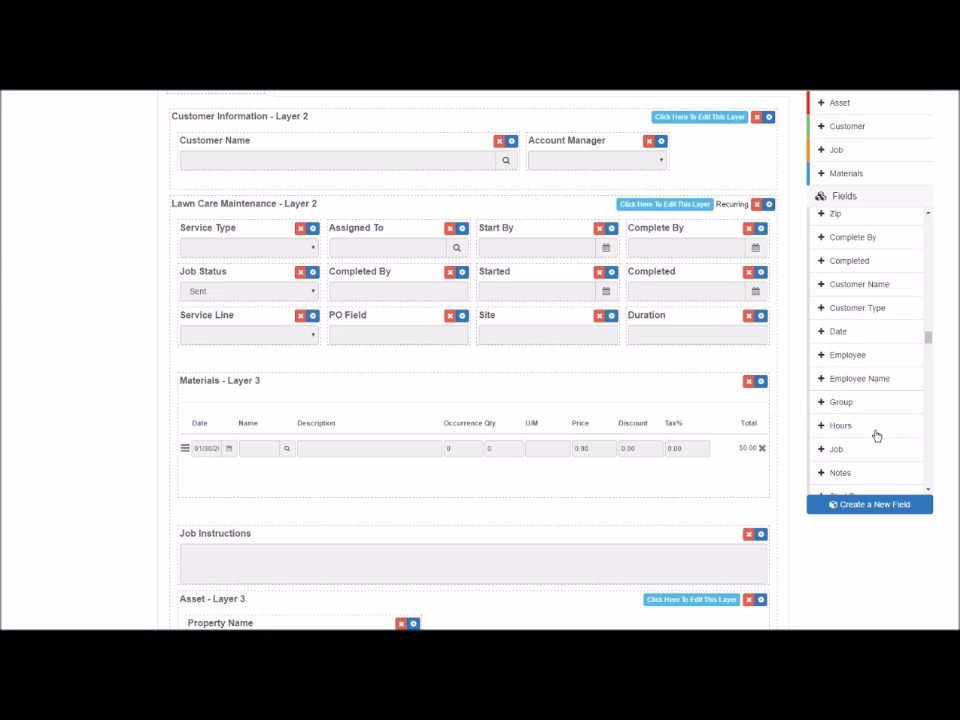
scroll(876, 435, "down", 5)
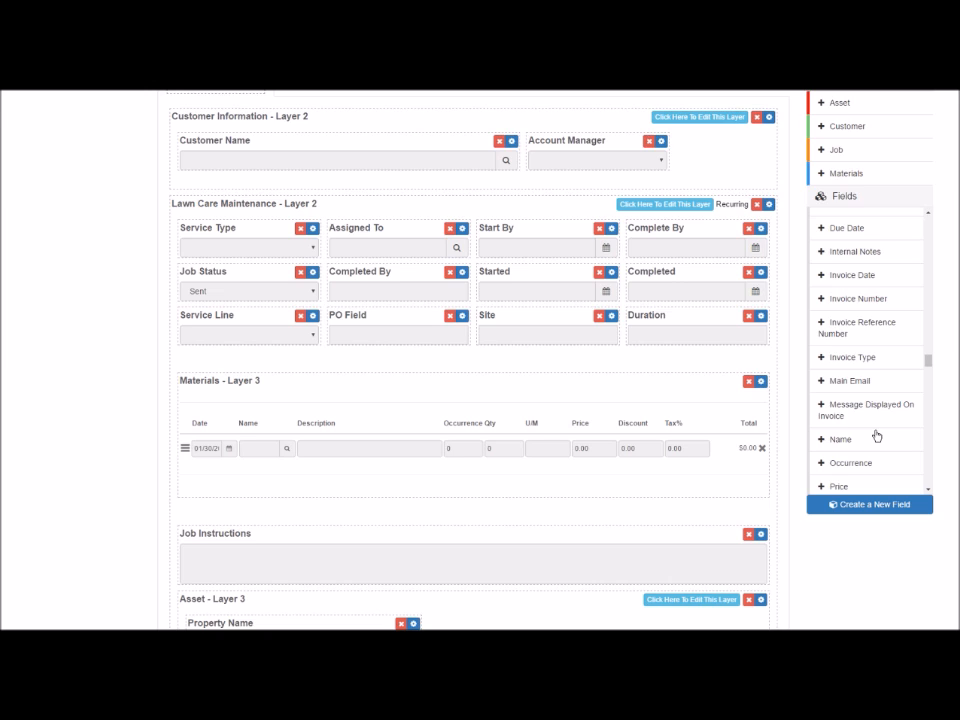
scroll(876, 436, "down", 3)
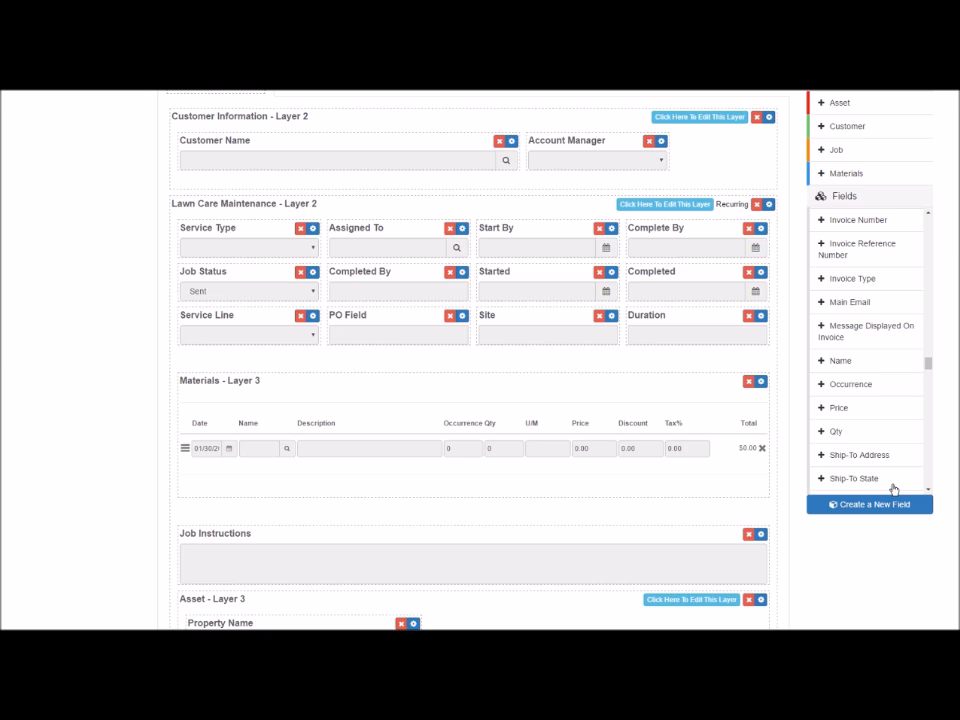
scroll(893, 489, "down", 4)
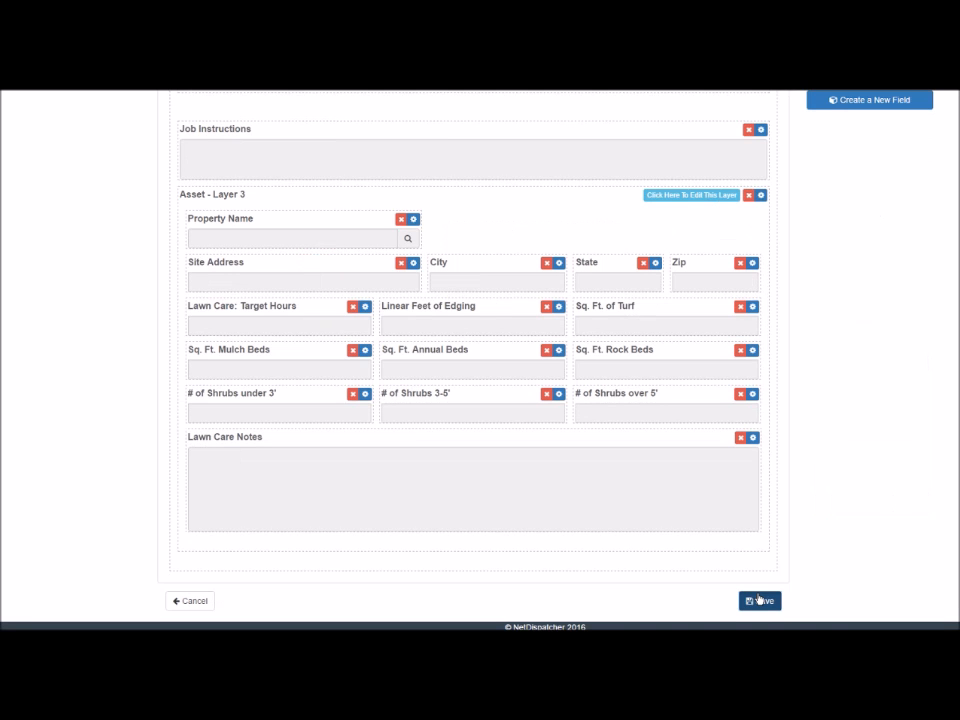
scroll(753, 578, "up", 5)
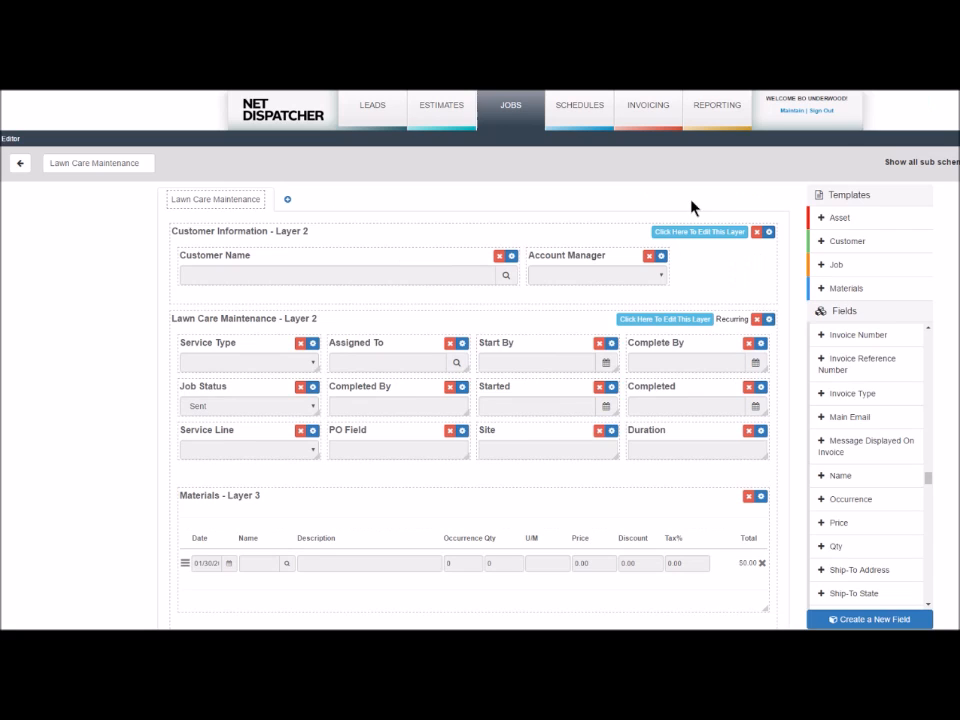
Step: Open the Customers list in the Maintain area and look through its records
left_click(624, 120)
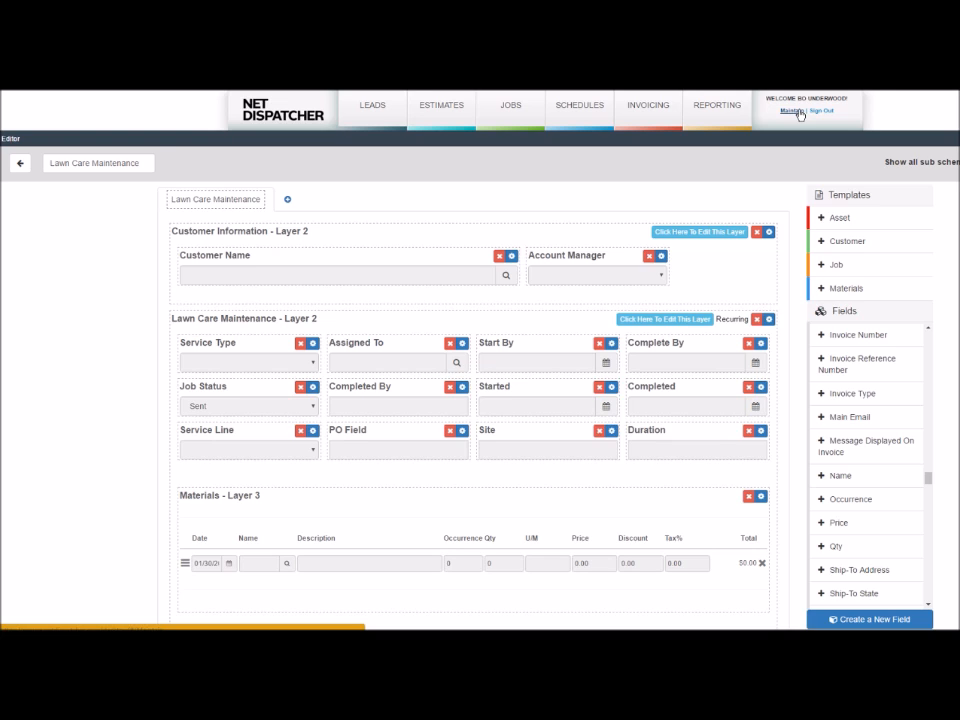
left_click(800, 112)
left_click(243, 217)
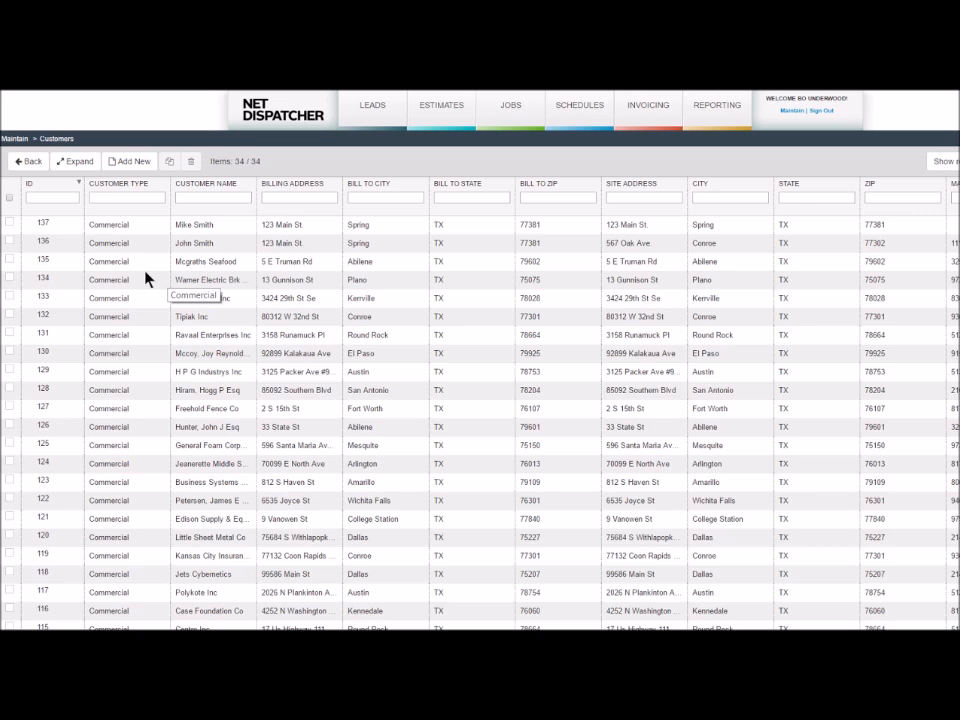
scroll(141, 289, "down", 1)
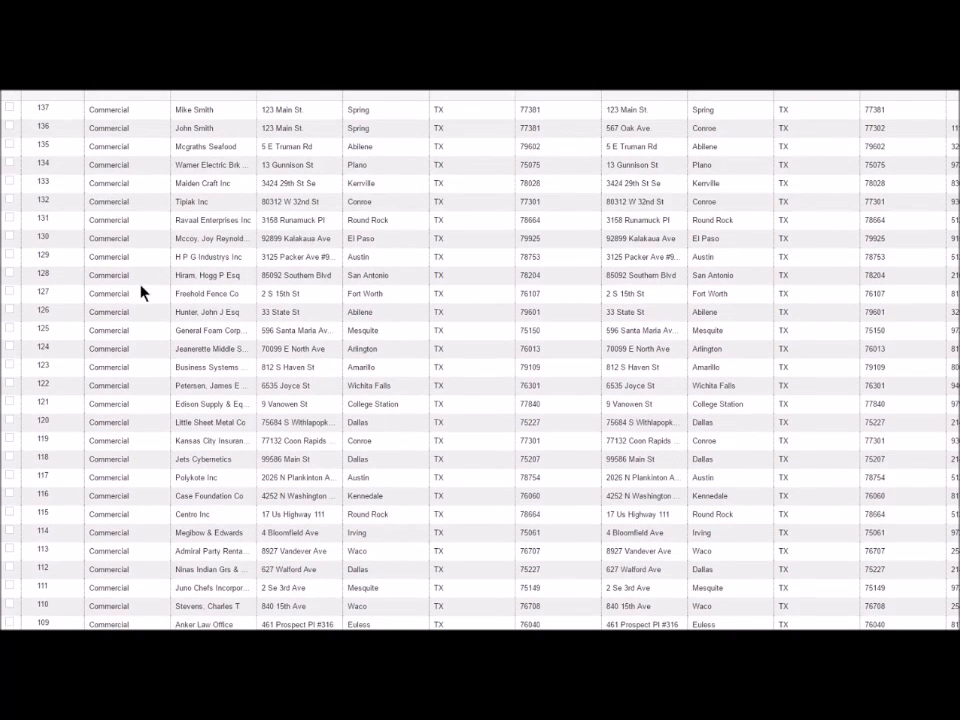
scroll(141, 290, "down", 1)
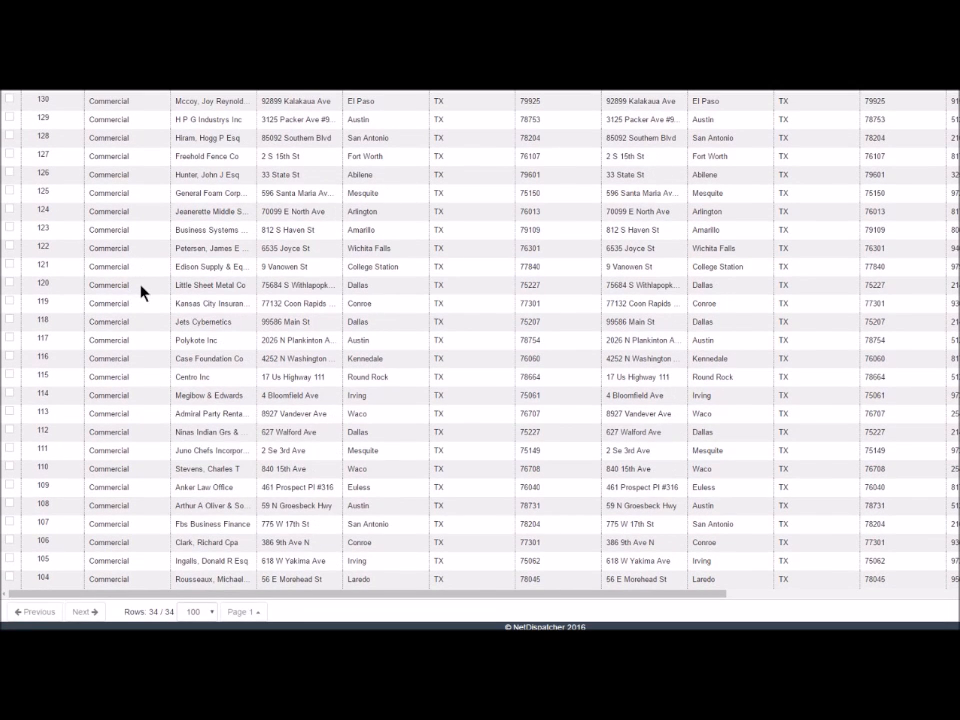
scroll(141, 290, "up", 2)
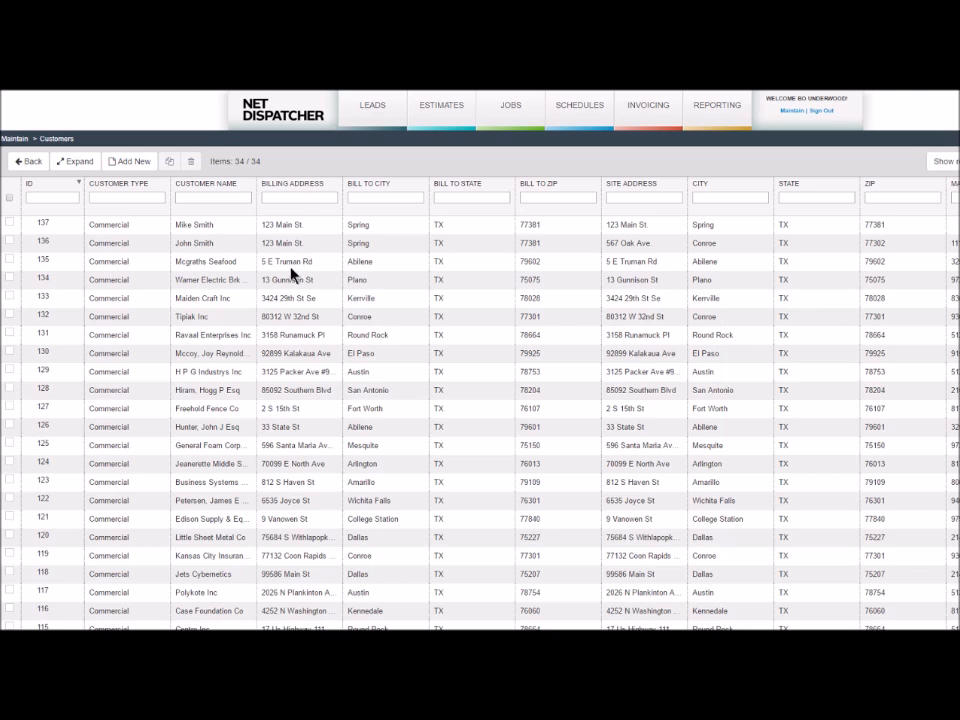
Step: Open the record of customer 137, review its contact, address and Materials details, and close it
double_click(143, 227)
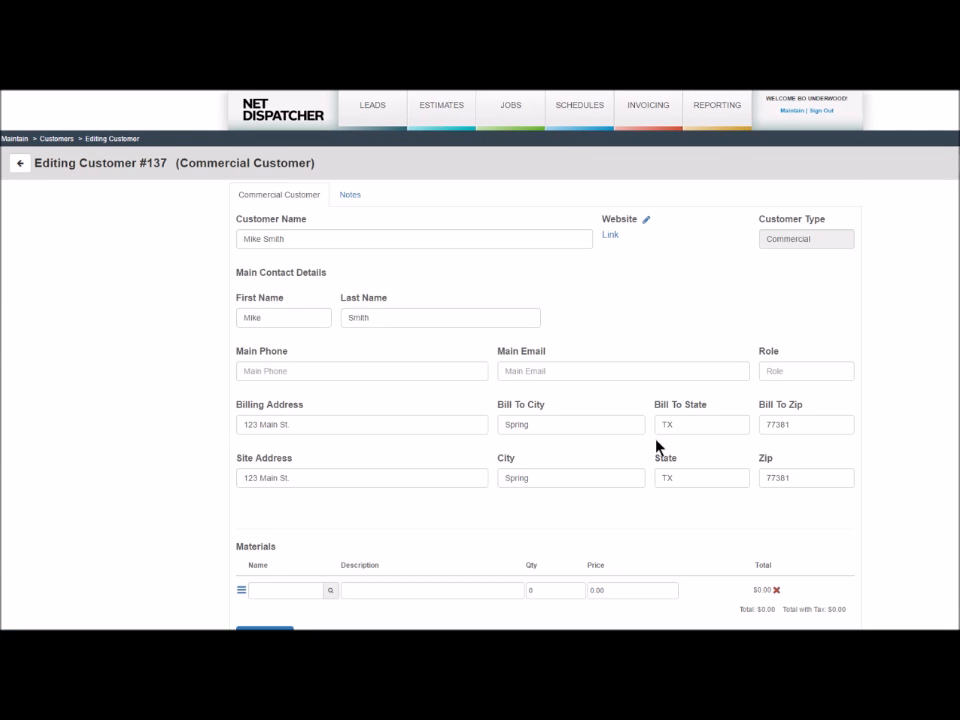
scroll(658, 446, "down", 2)
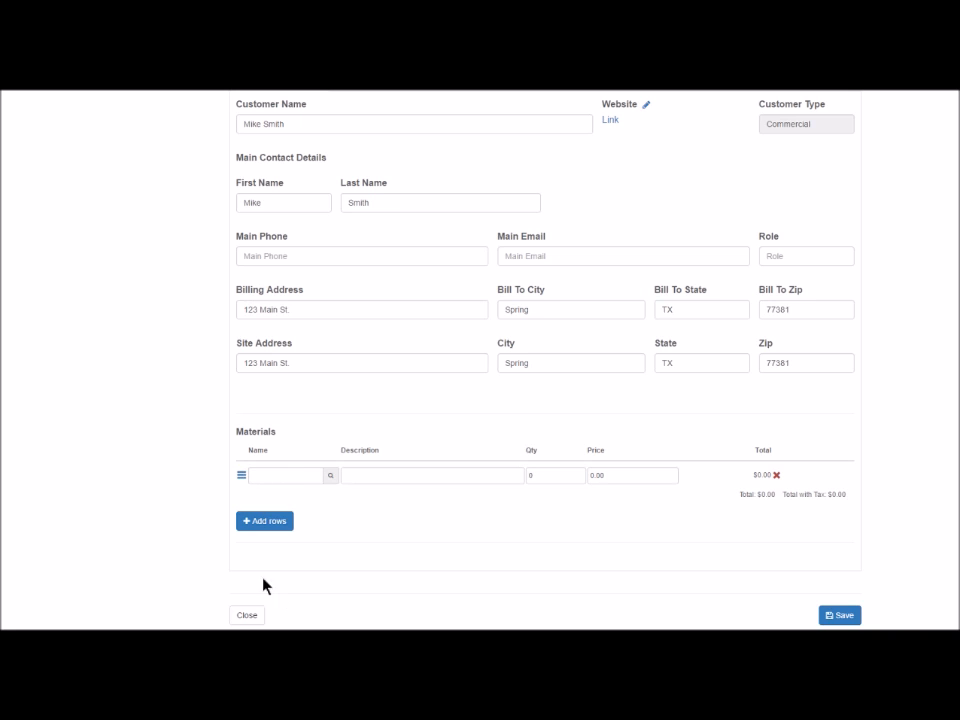
left_click(247, 616)
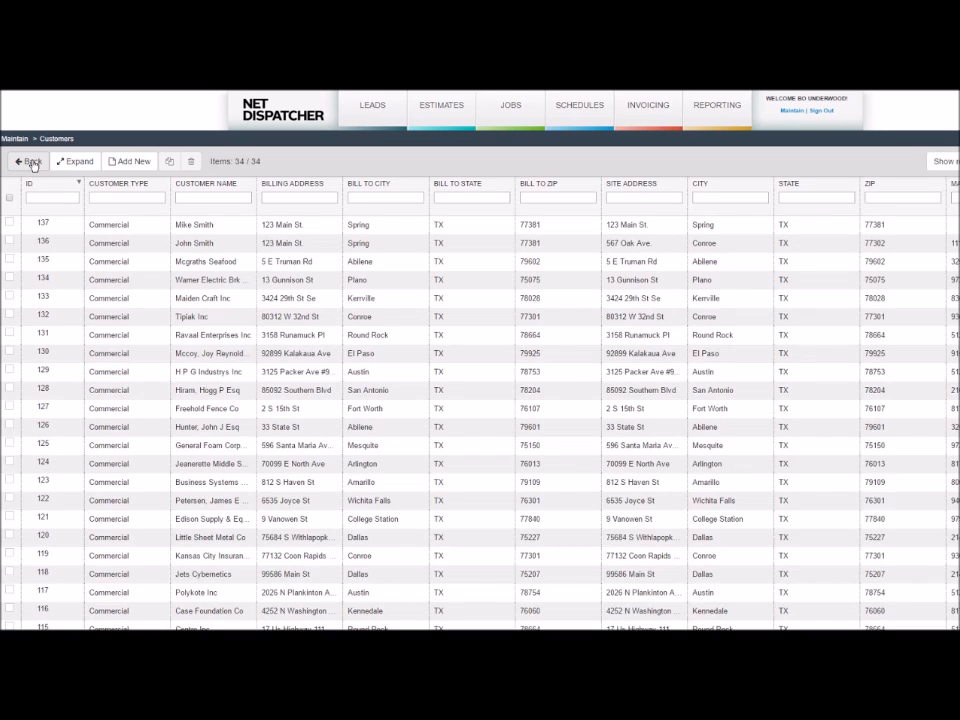
Step: Return to the Maintain overview, and look at the Units & Assets & Properties and Materials lists
left_click(30, 161)
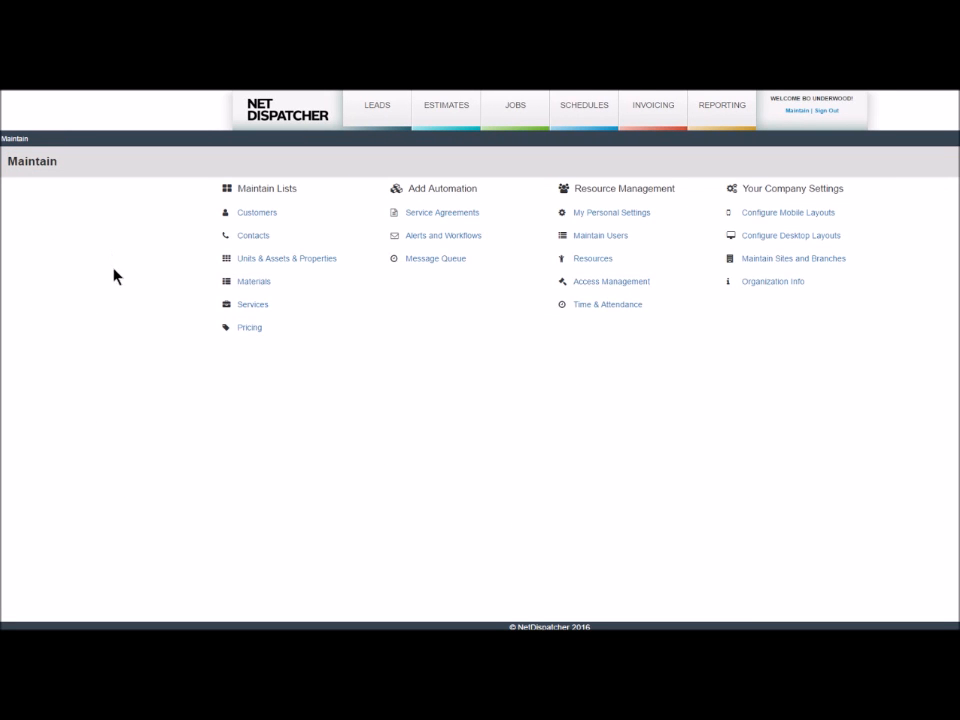
left_click(285, 262)
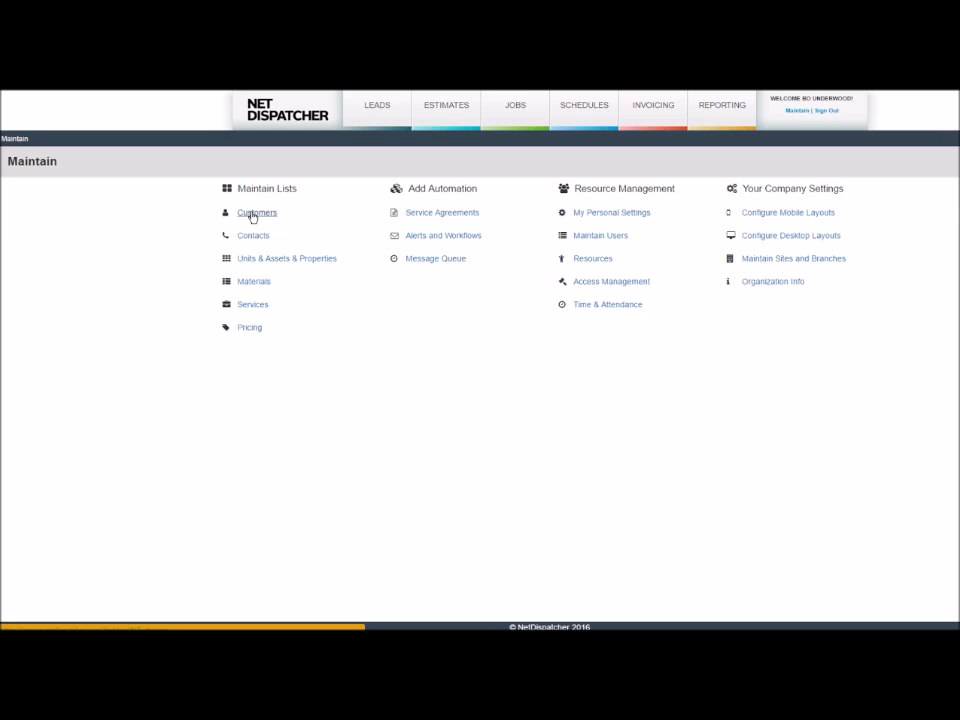
left_click(253, 282)
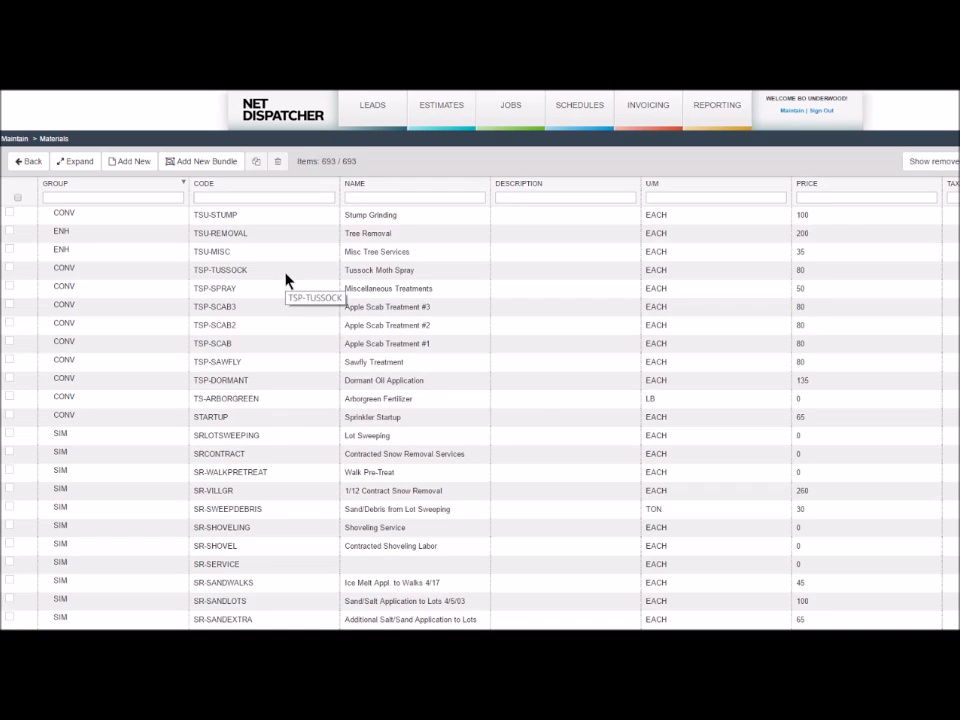
scroll(238, 276, "down", 10)
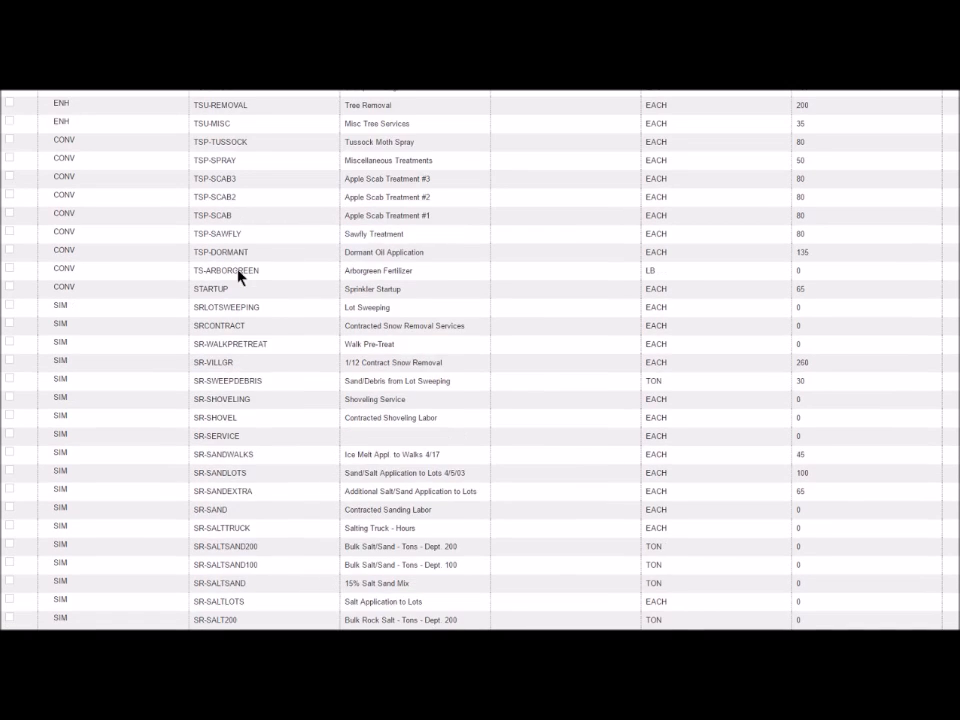
scroll(238, 276, "down", 15)
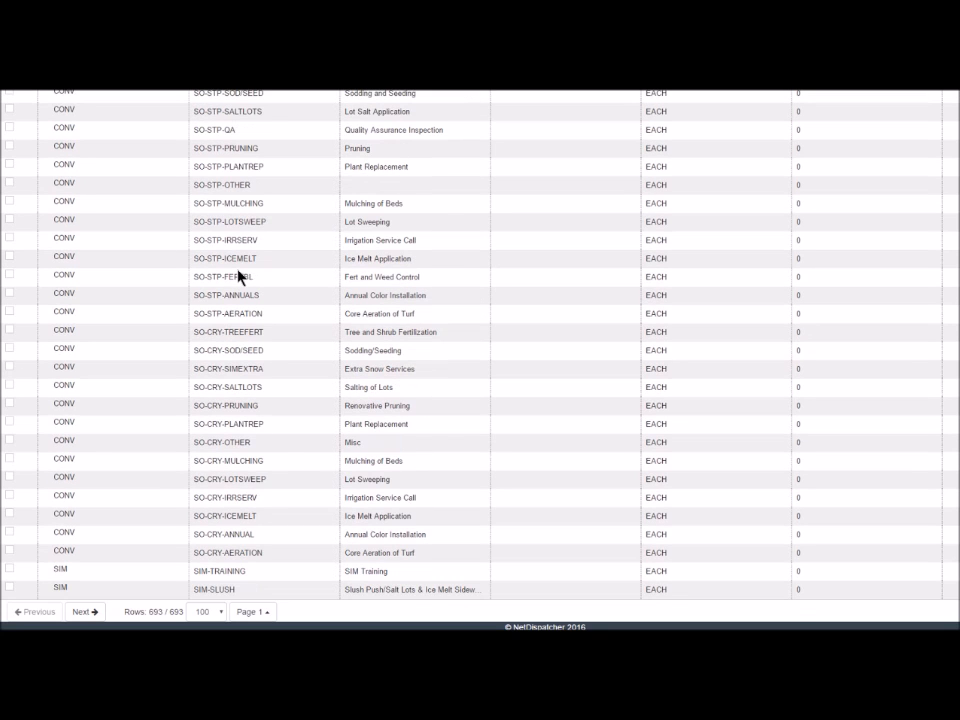
scroll(238, 276, "up", 20)
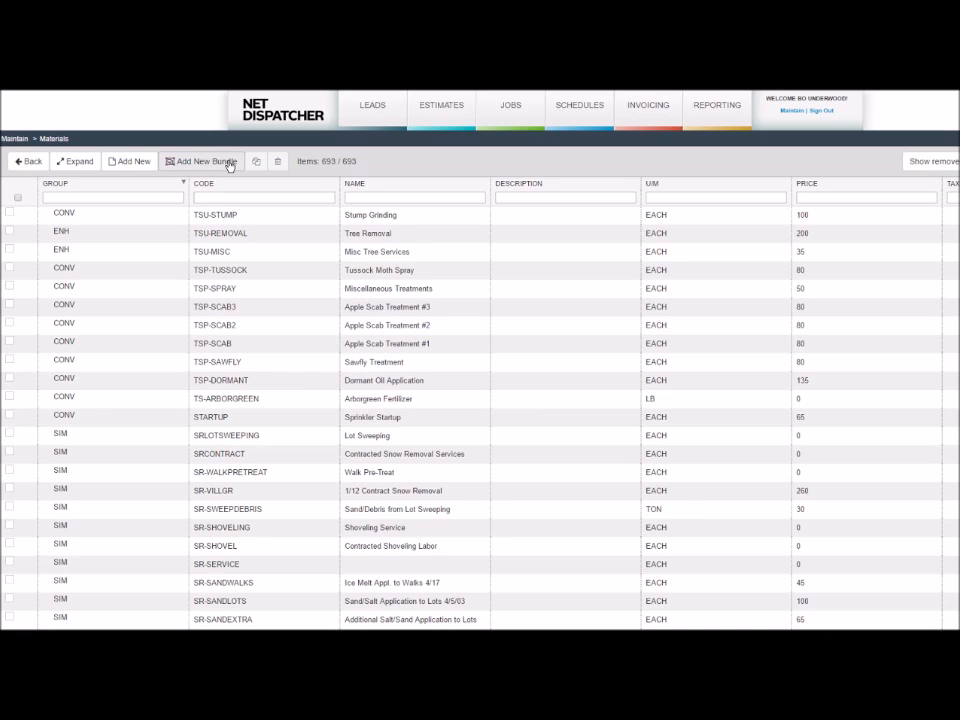
Step: Open the Lawn Care Maintenance service from the Services list to view its rate settings
left_click(21, 164)
left_click(256, 310)
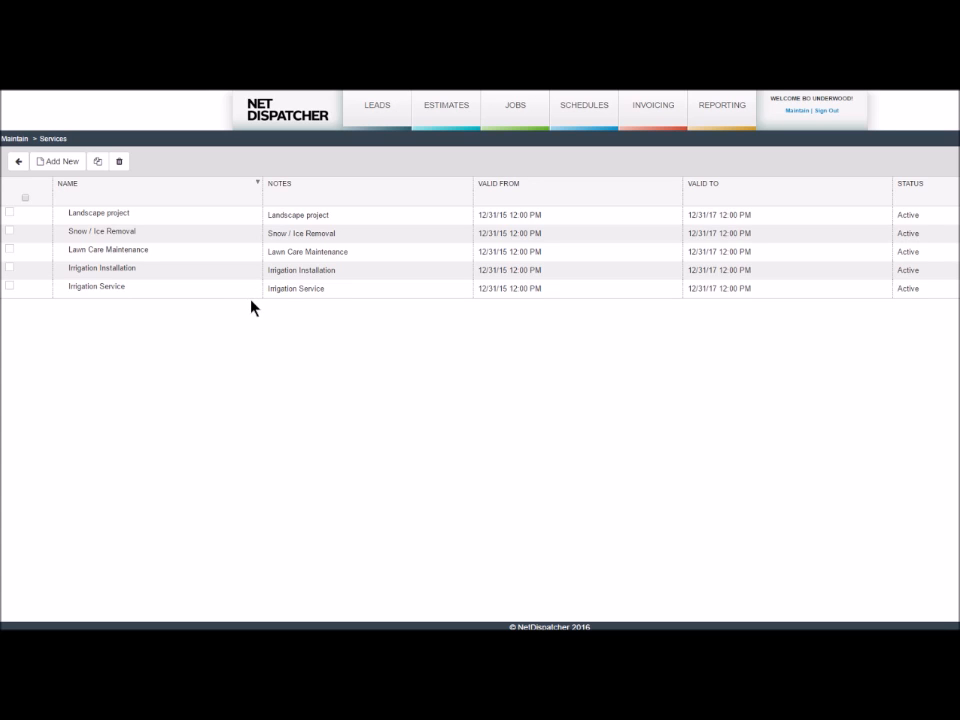
left_click(332, 257)
double_click(333, 259)
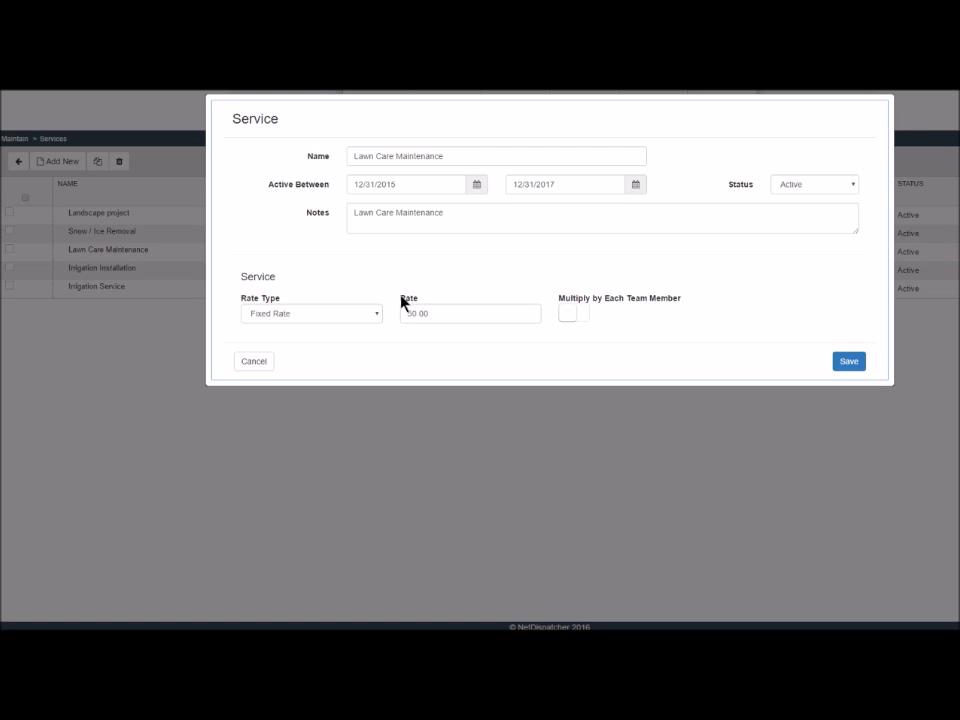
Step: Review the active dates, notes and rate of the Lawn Care Maintenance service
left_click_drag(348, 184, 431, 182)
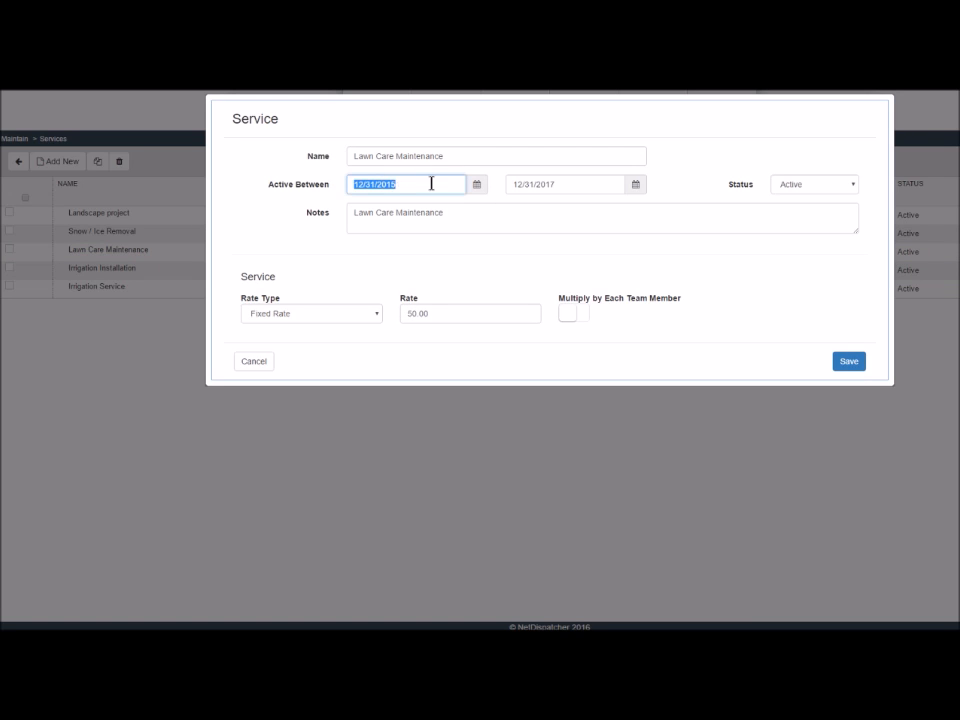
left_click(473, 244)
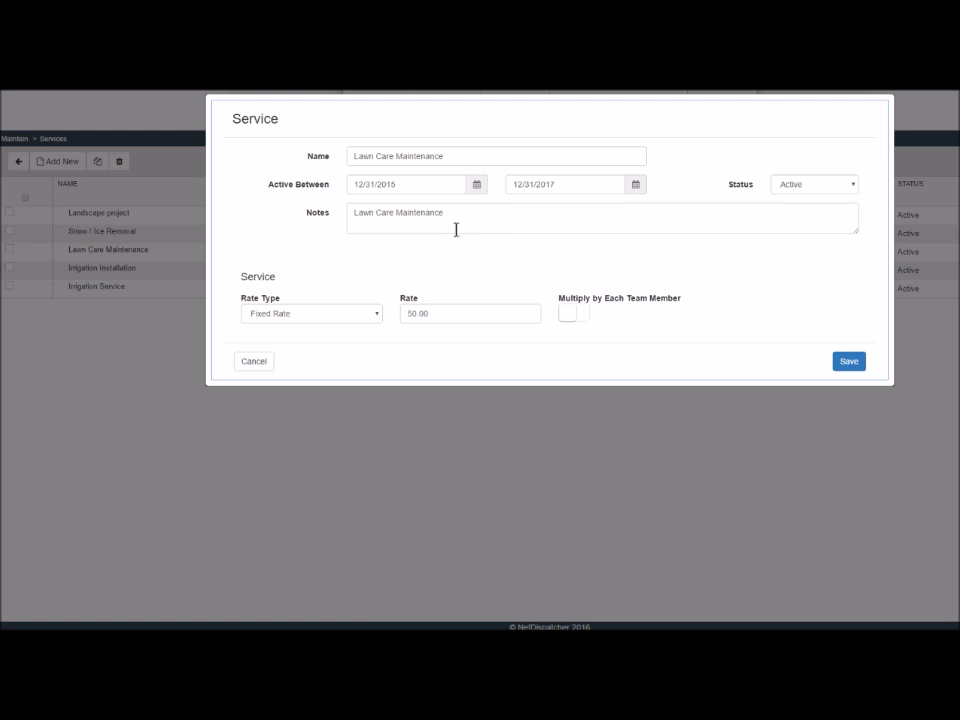
left_click(450, 227)
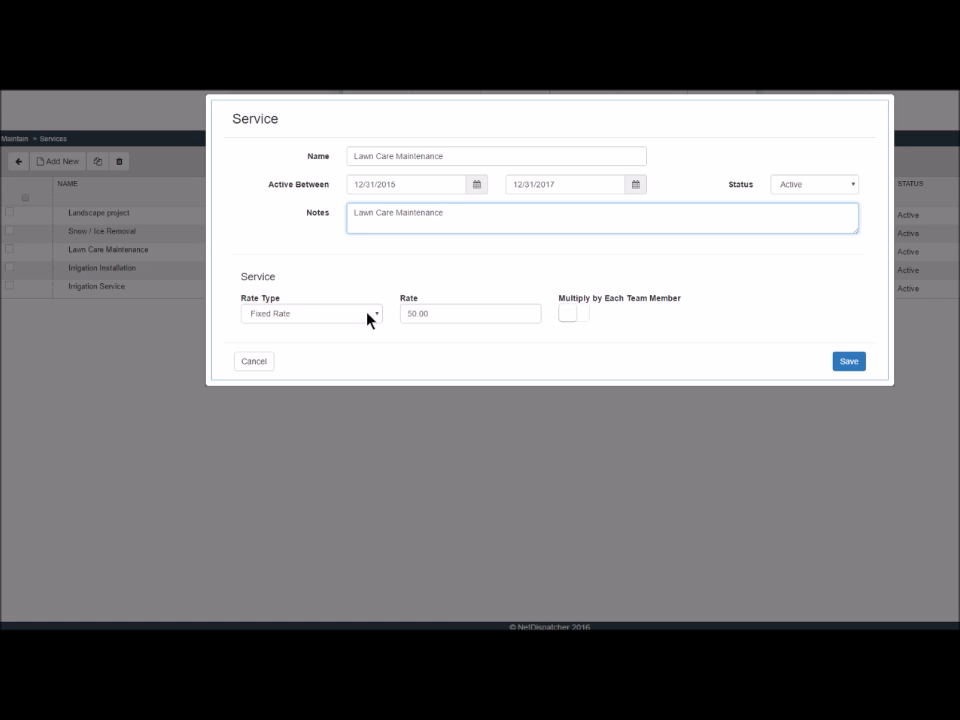
left_click(441, 313)
left_click(456, 320)
Step: Change the service's rate type to Hourly Rate and set its minimum charge to 20.00
left_click(361, 319)
left_click(314, 338)
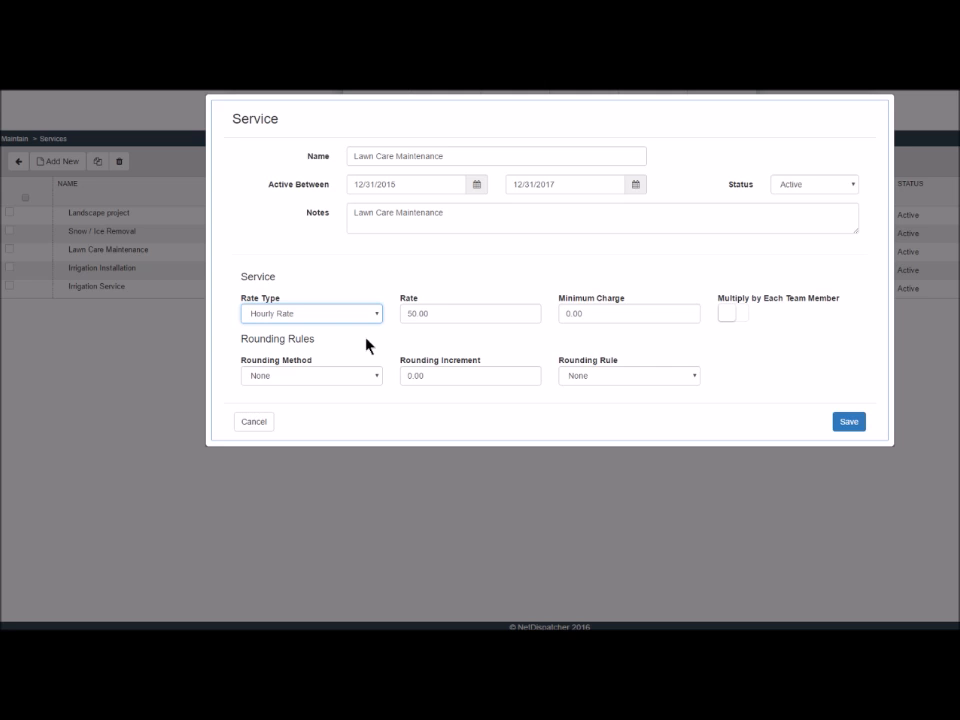
double_click(452, 315)
left_click(461, 352)
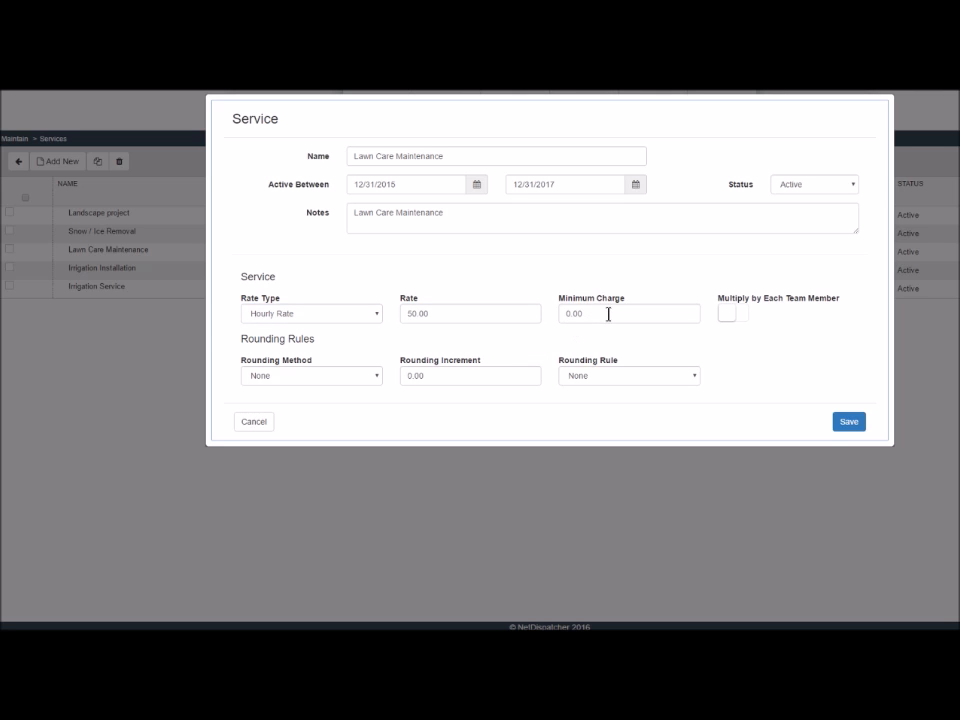
left_click_drag(608, 313, 557, 320)
type("2")
Step: Look through the rounding method, increment and rule options, and save the Lawn Care Maintenance service
left_click(365, 382)
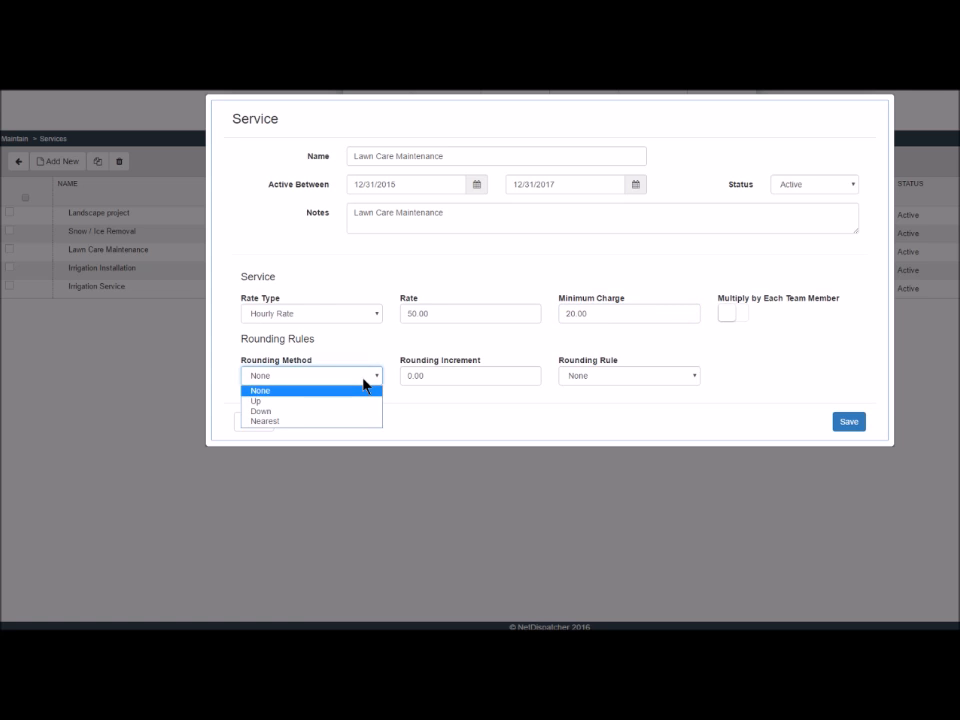
left_click(454, 376)
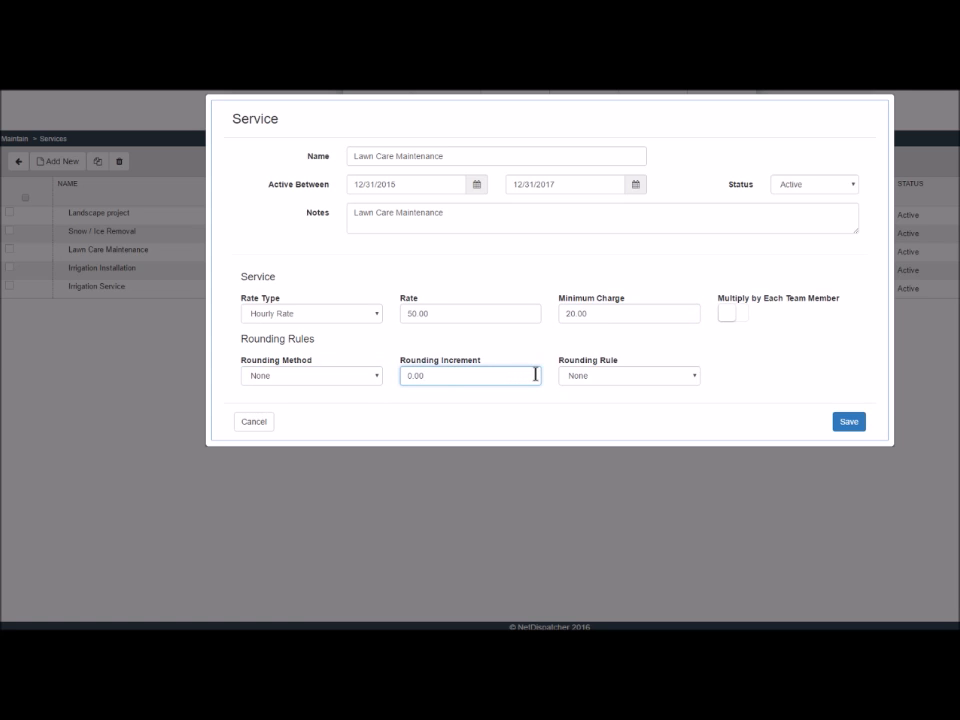
left_click(618, 377)
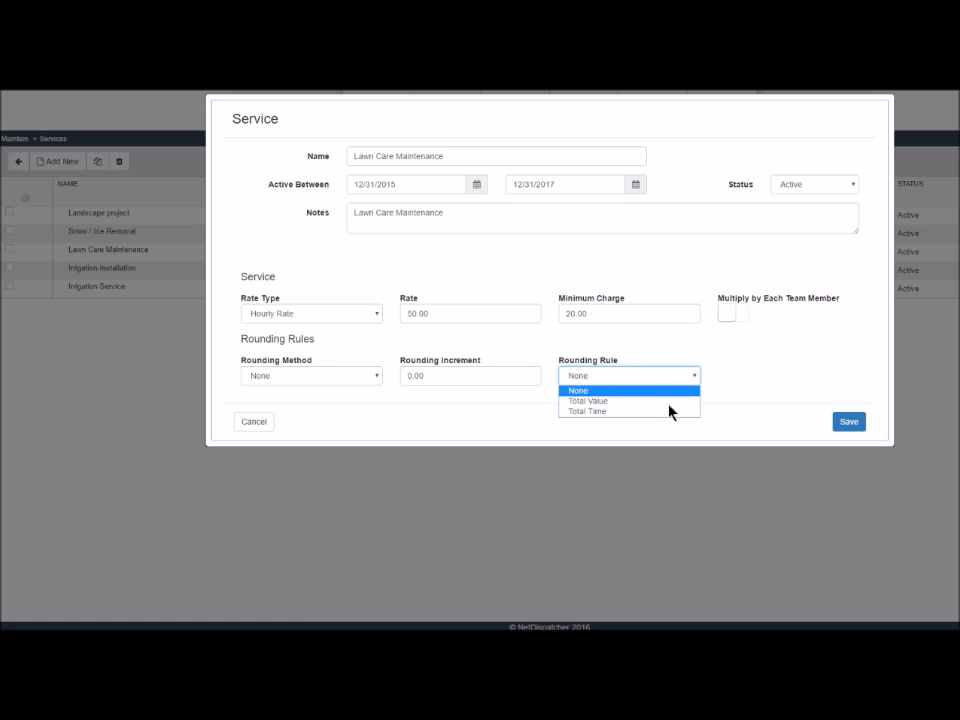
left_click(788, 356)
left_click(848, 421)
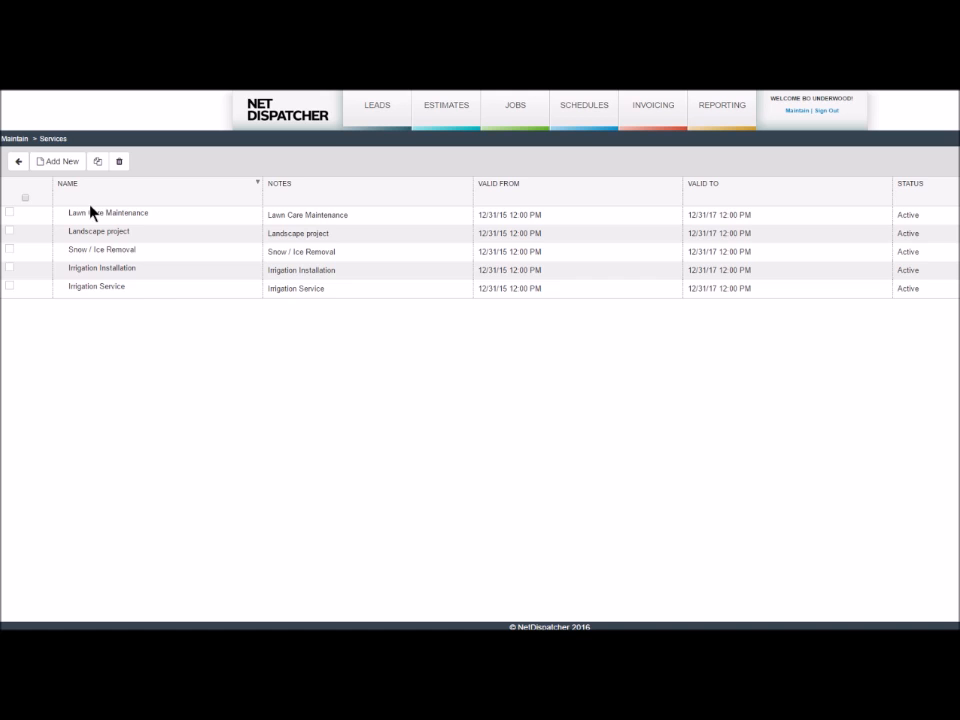
Step: Return to the Maintain overview and open the Case Foundation Co agreement from the Service Agreements list to view its contract and rules
left_click(16, 163)
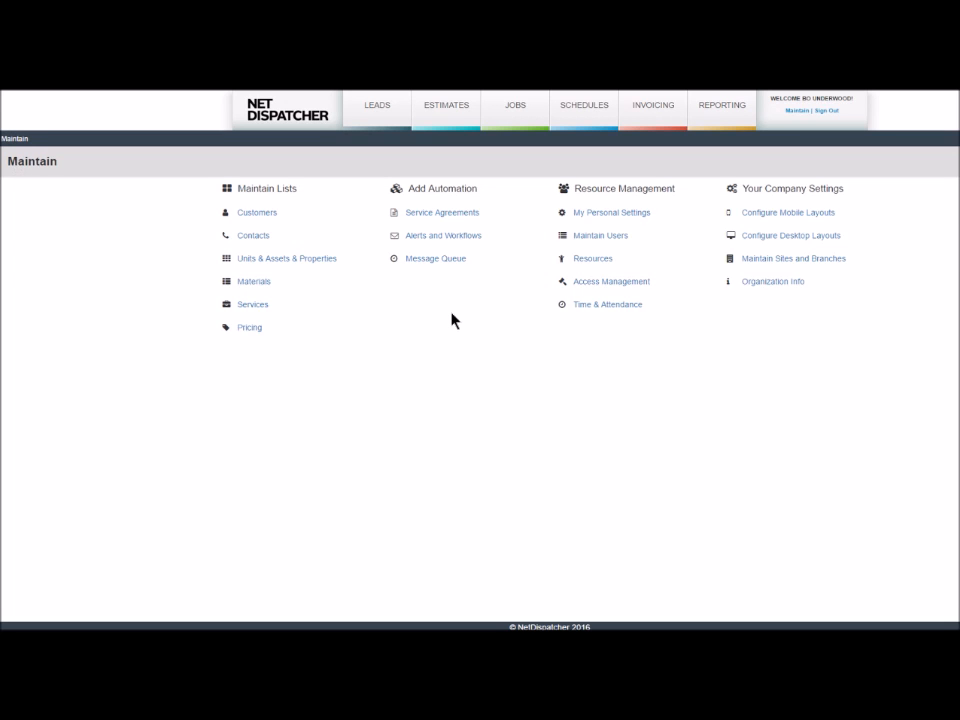
left_click(458, 213)
left_click(463, 216)
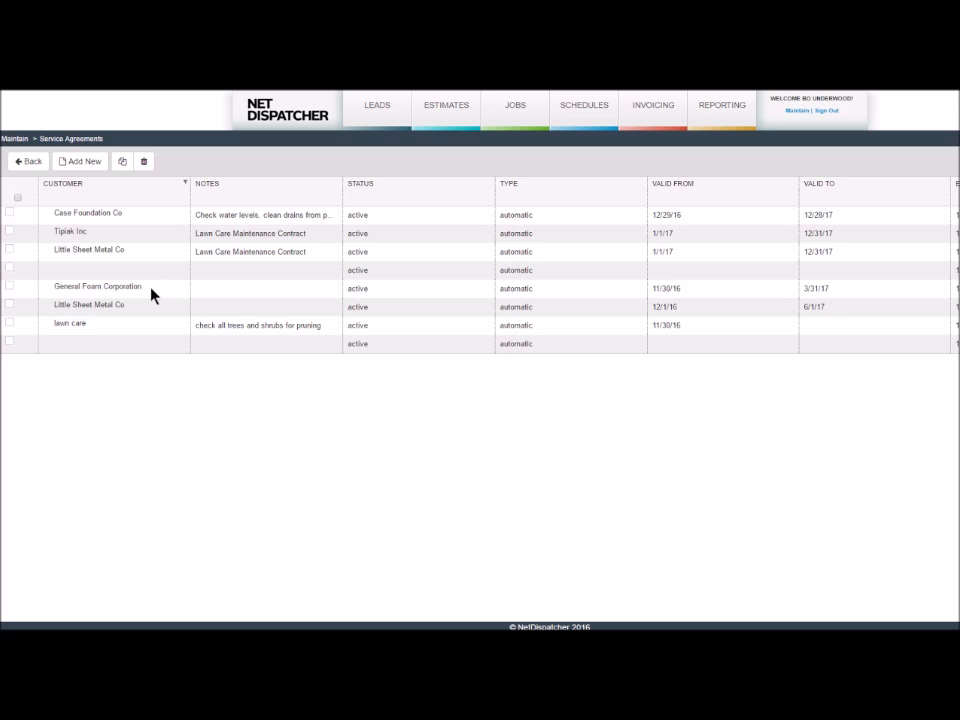
left_click(139, 228)
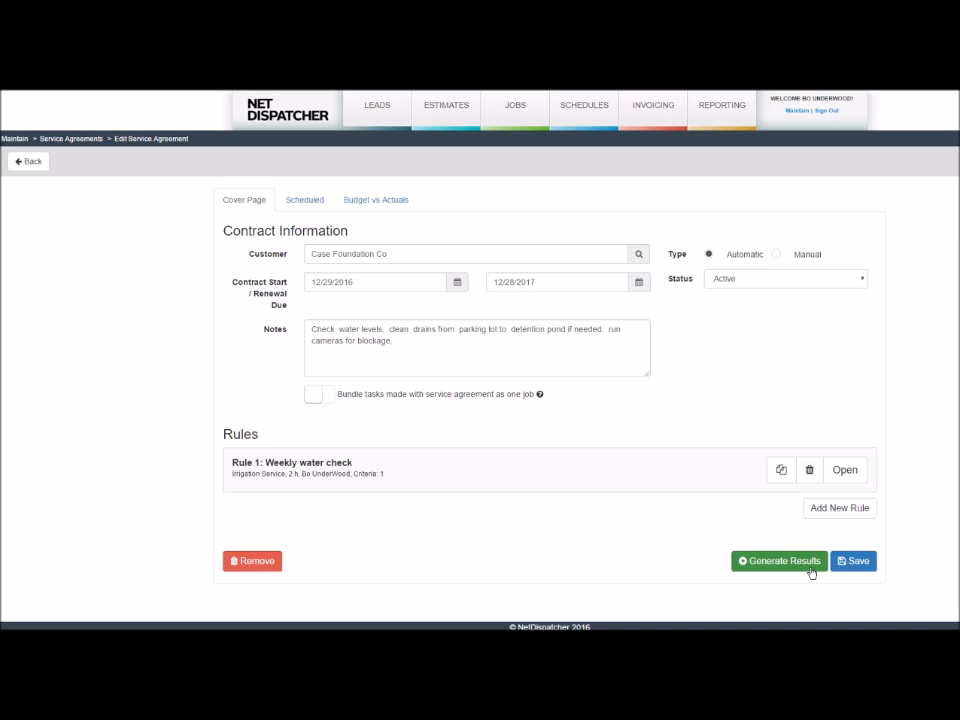
Step: Start a new service agreement, enter the customer's full name, and set the contract period from 01/01/2017 to 12/31/2017
left_click(33, 161)
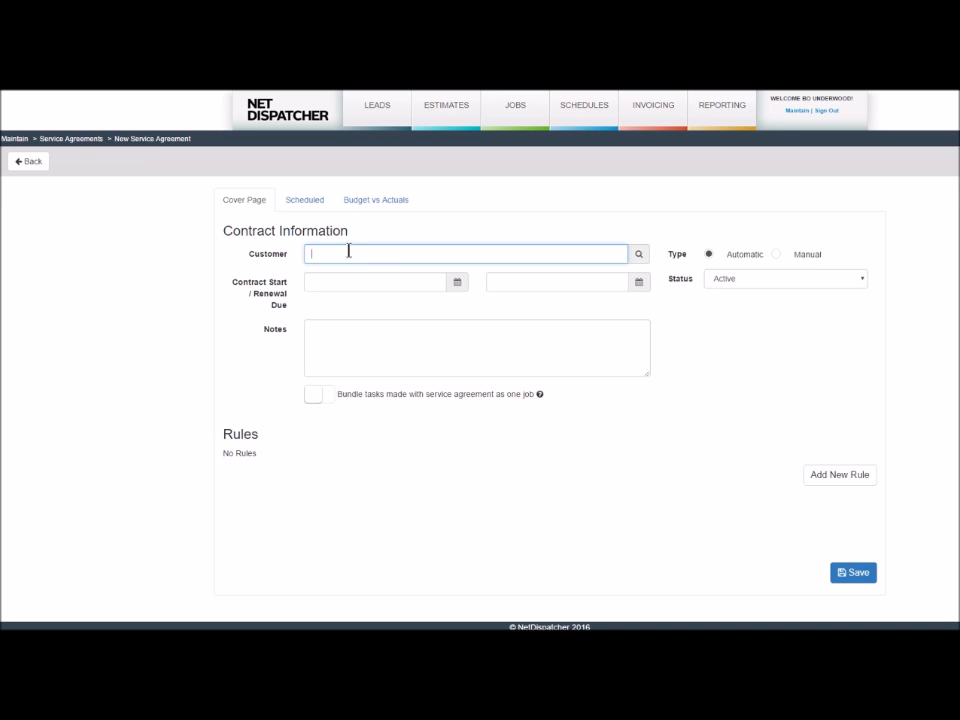
type("Mike Smith")
left_click(380, 280)
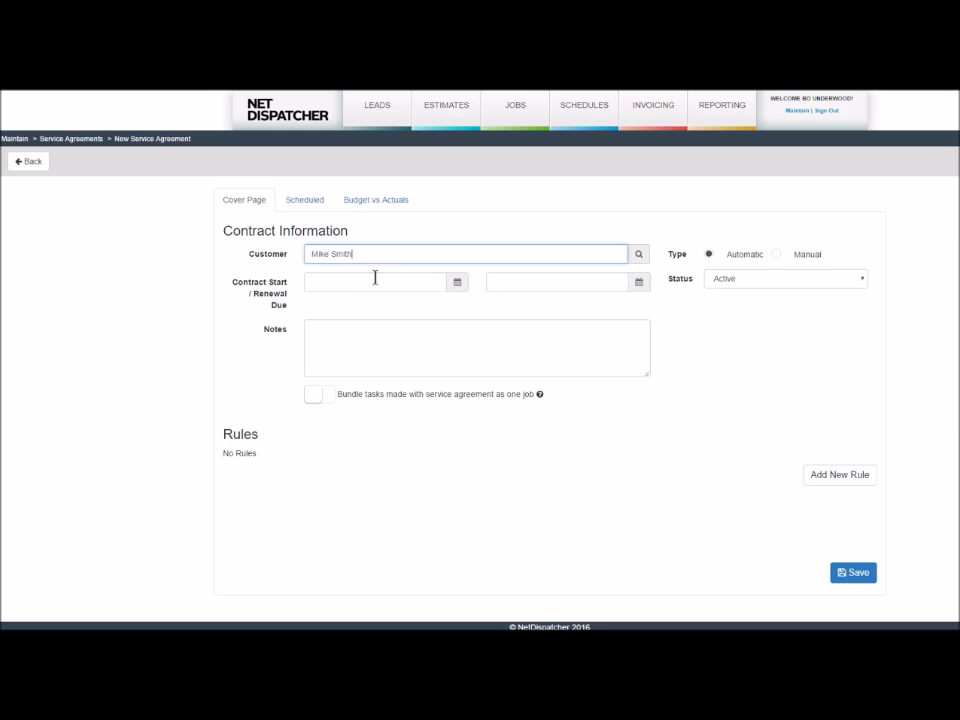
left_click(452, 284)
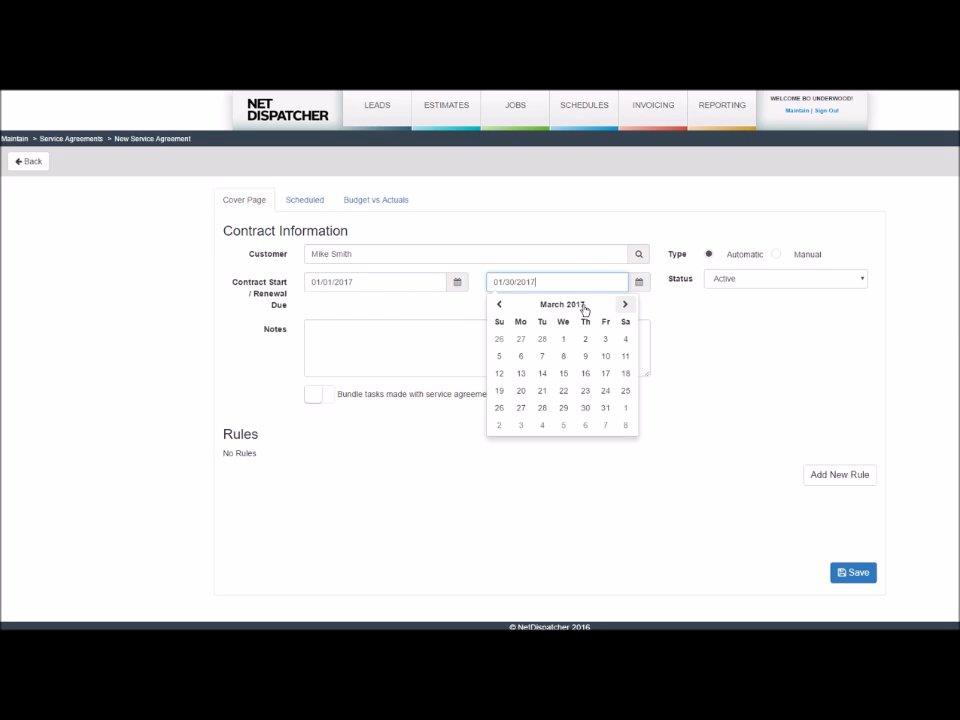
left_click(578, 308)
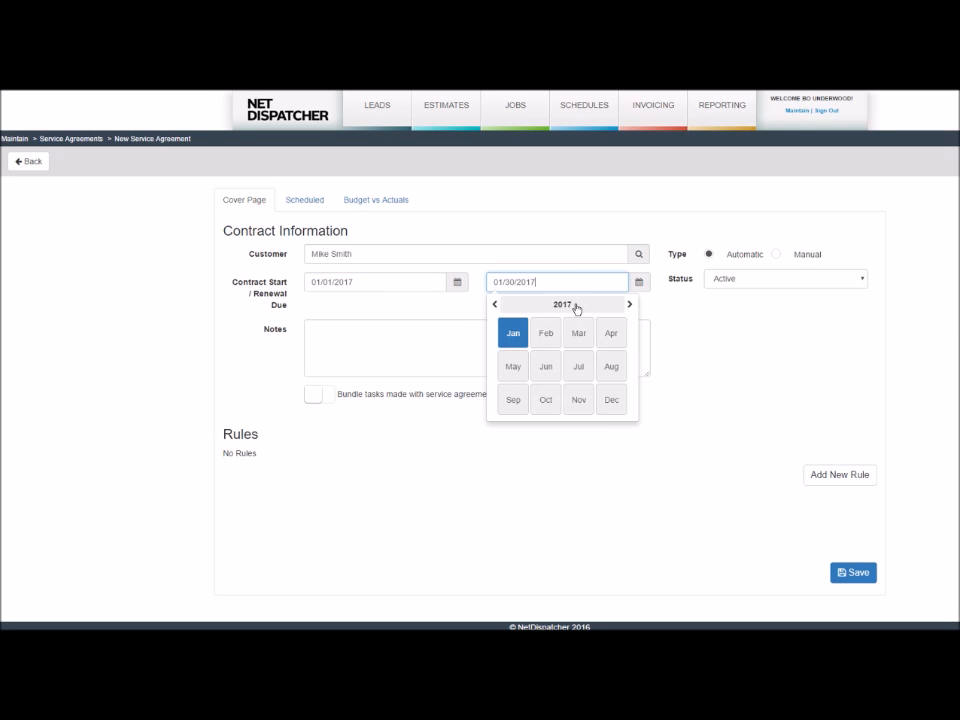
left_click(612, 400)
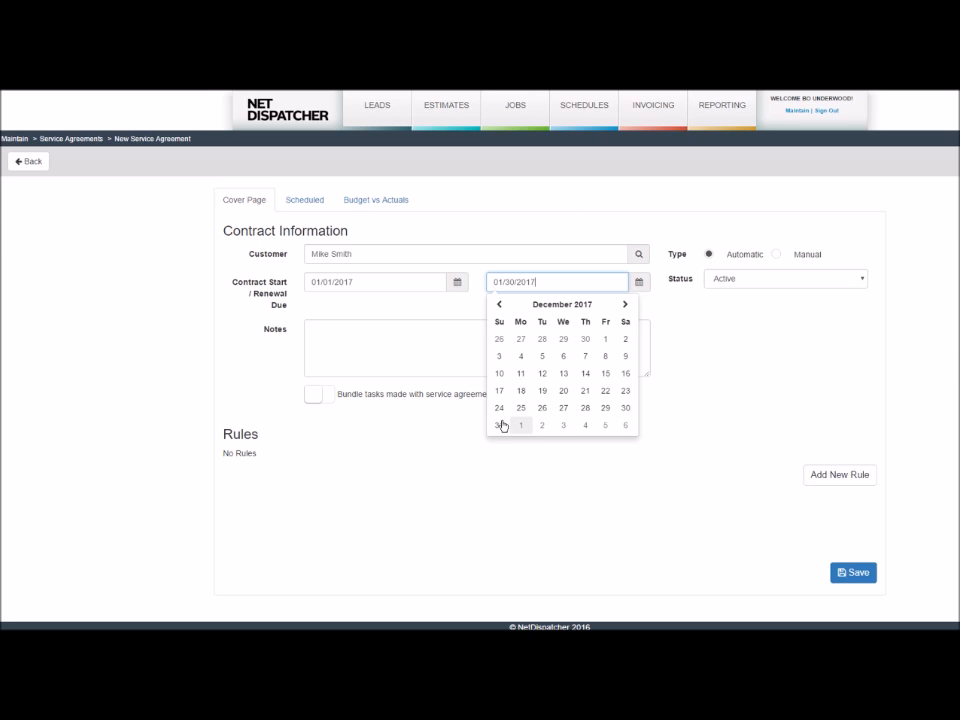
left_click(503, 426)
Step: Enter "Notes go here." as the notes of the new service agreement
left_click(401, 341)
type("Note")
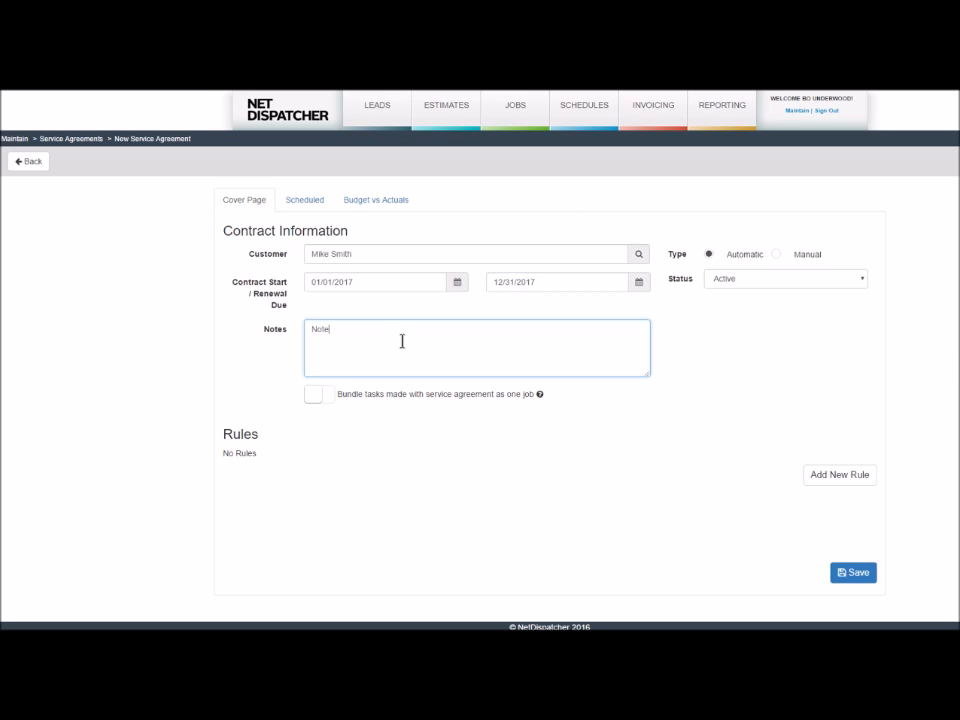
type("s go here.")
left_click(693, 383)
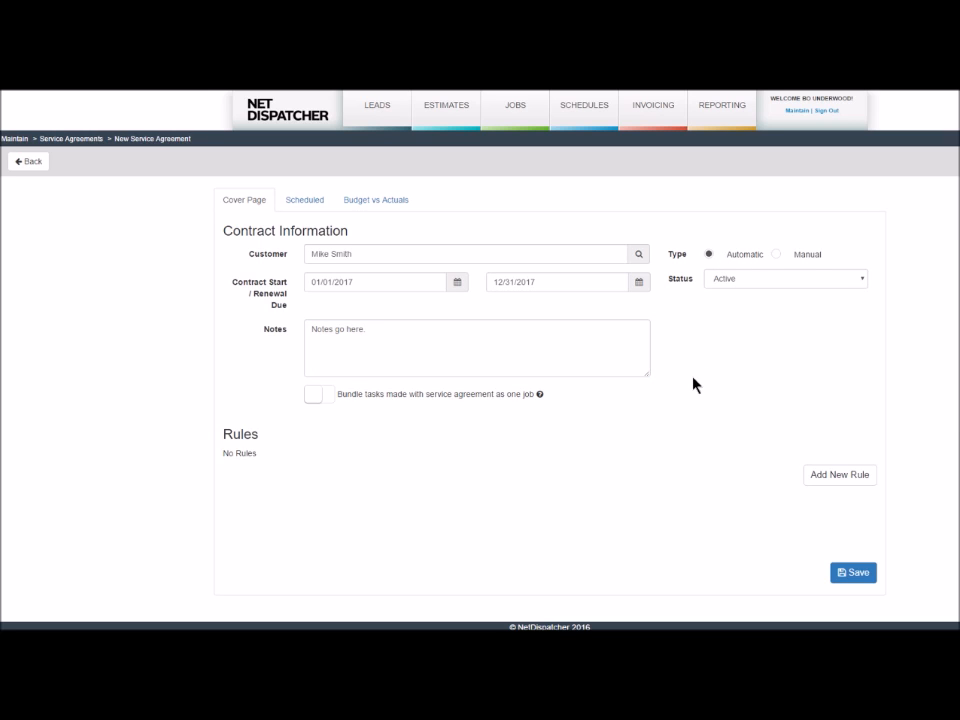
Step: Add a rule named Mowing to the agreement, starting at 12:00 PM with a length of 01:00 hours
left_click(822, 470)
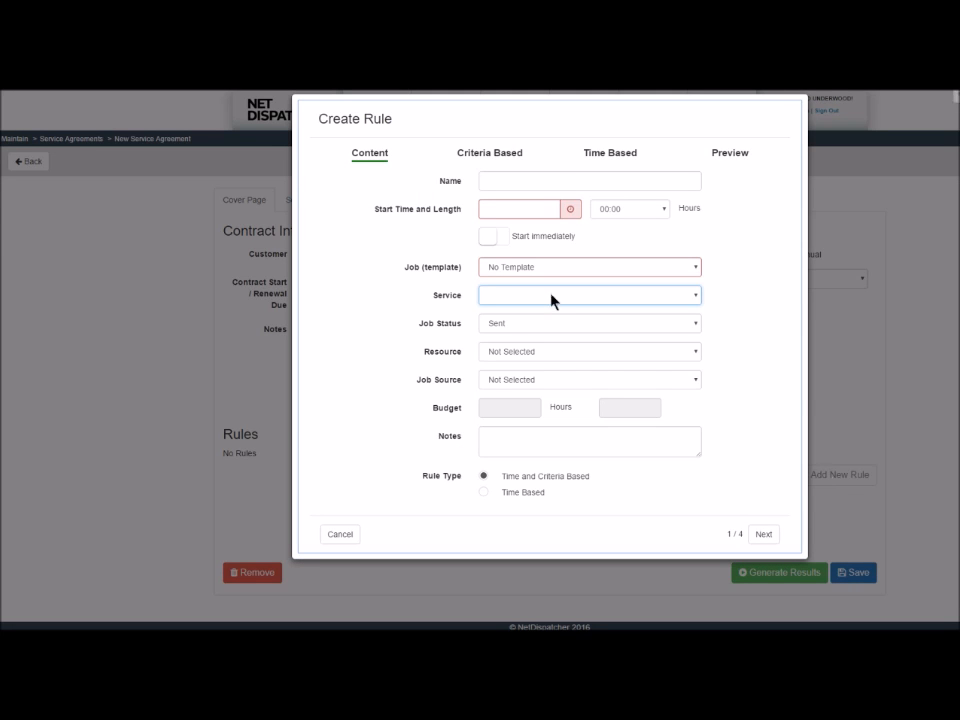
left_click(554, 186)
type("Mowing")
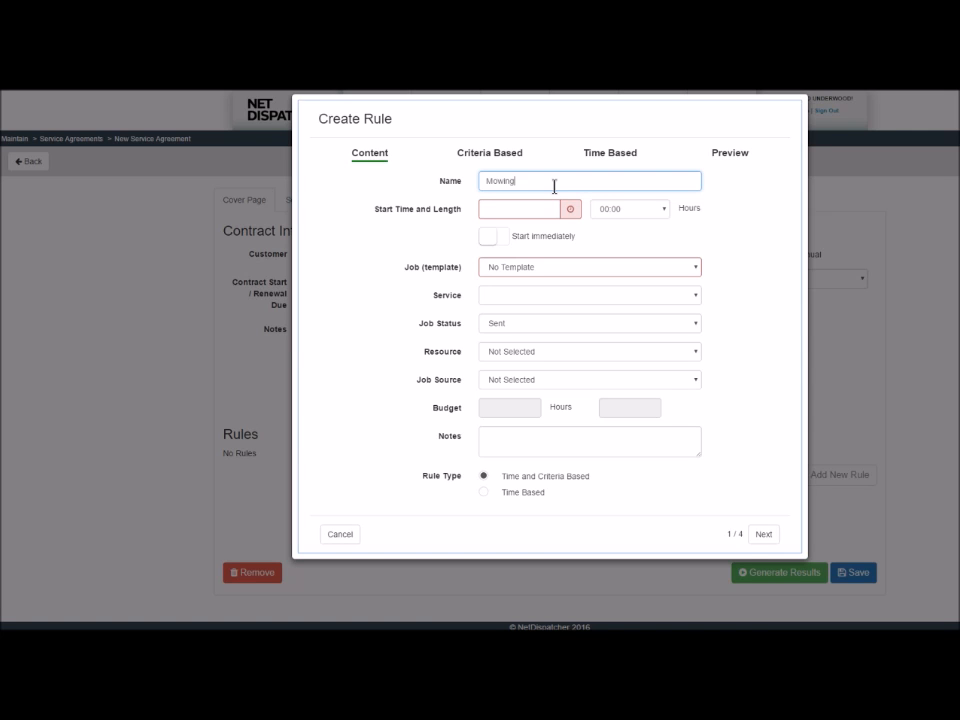
left_click(576, 212)
left_click(612, 290)
left_click(648, 212)
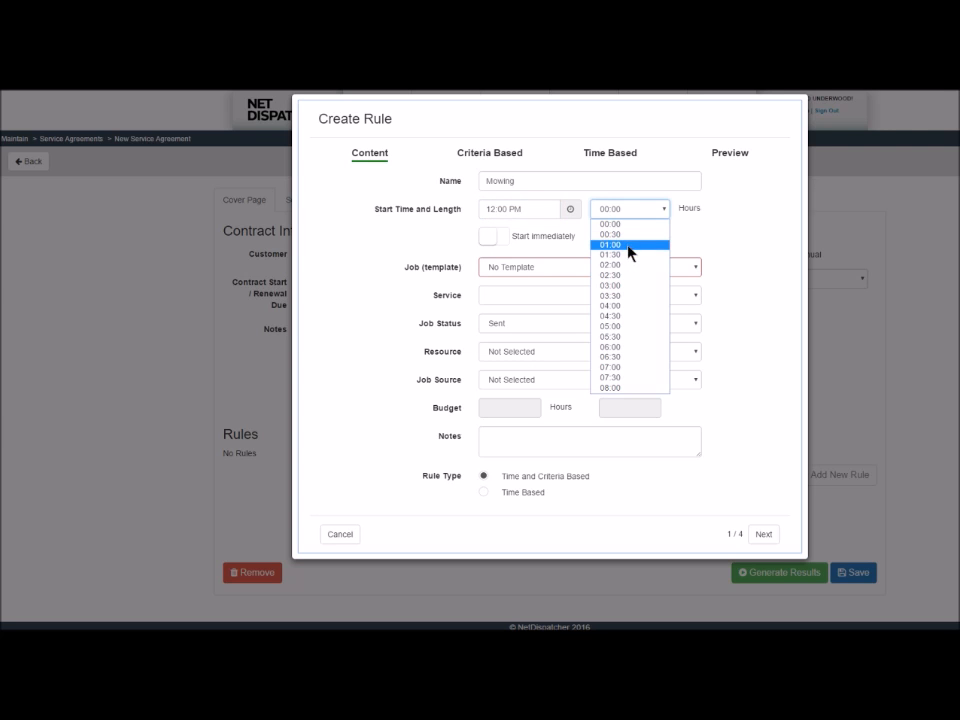
left_click(628, 245)
Step: Set the rule's job template and service to Lawn Care Maintenance, and assign a team member as its resource
left_click(540, 272)
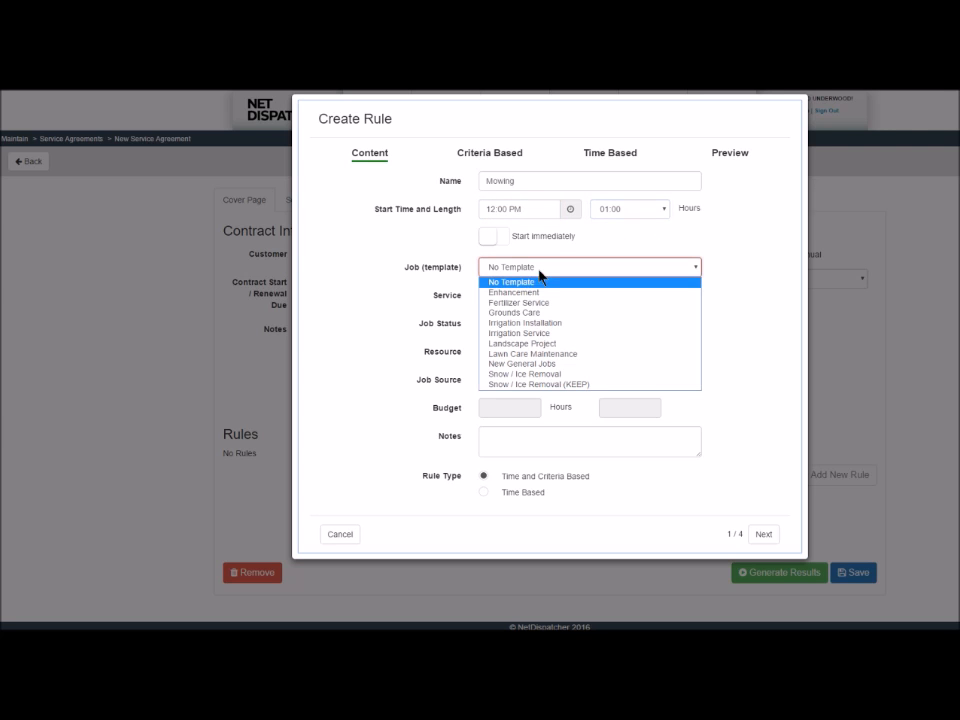
left_click(553, 354)
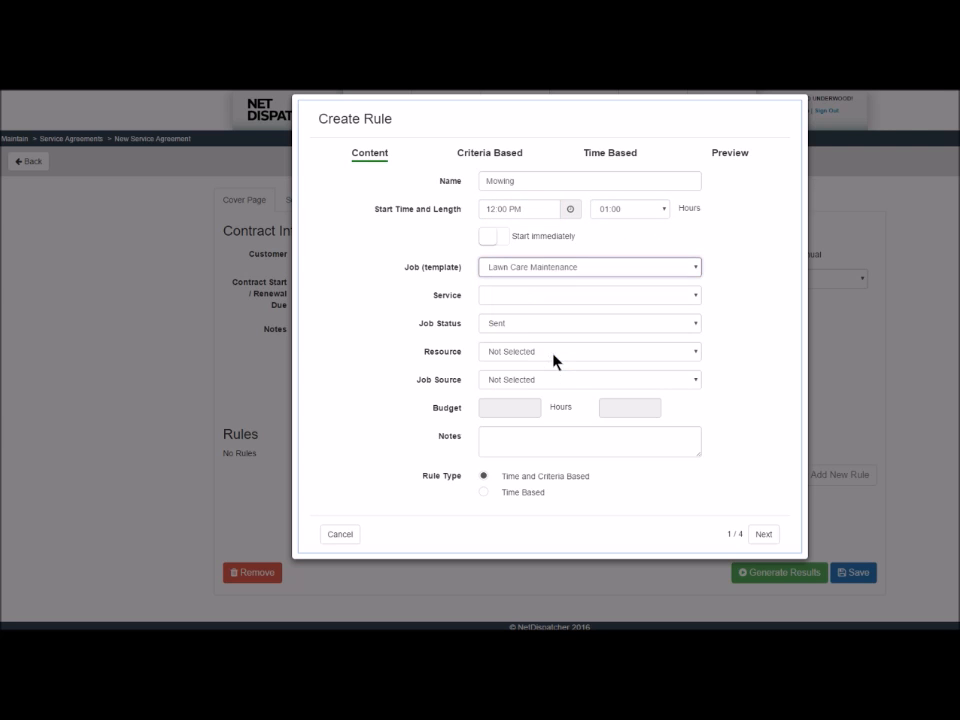
left_click(662, 297)
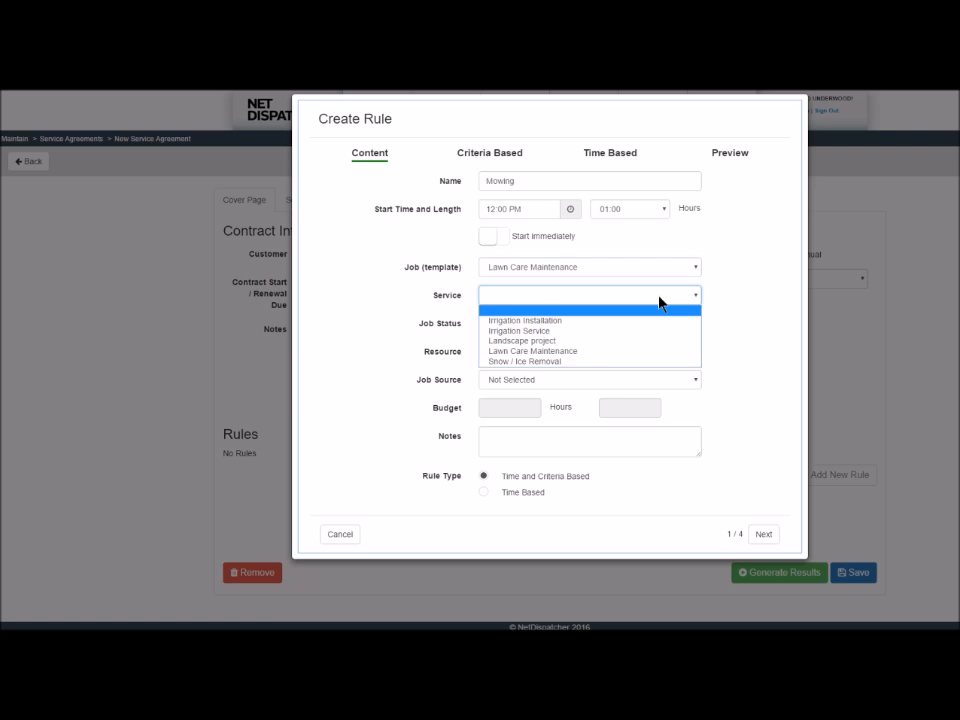
left_click(559, 352)
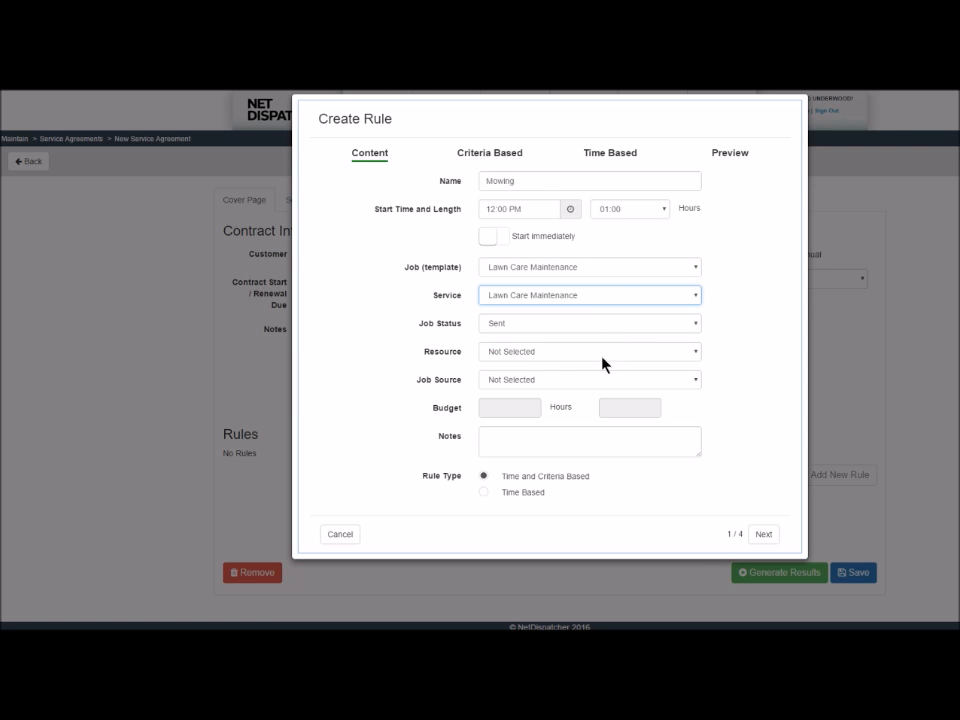
left_click(605, 353)
left_click_drag(698, 381, 696, 418)
left_click(553, 425)
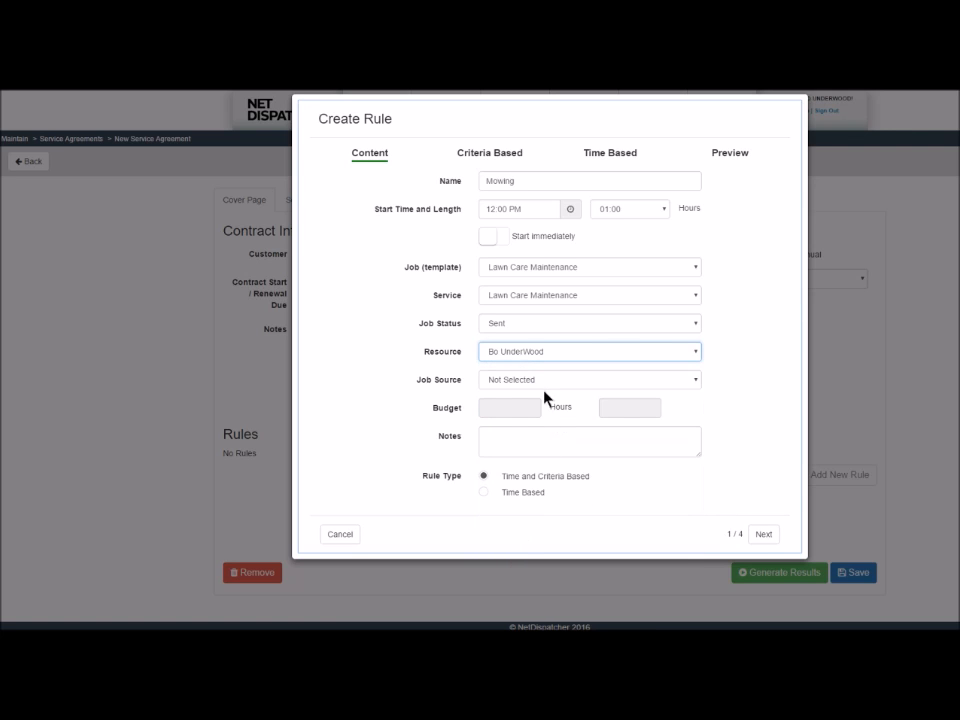
Step: Set the rule's job source to Customer with Notes as the job description field, and continue to the criteria settings
left_click(555, 381)
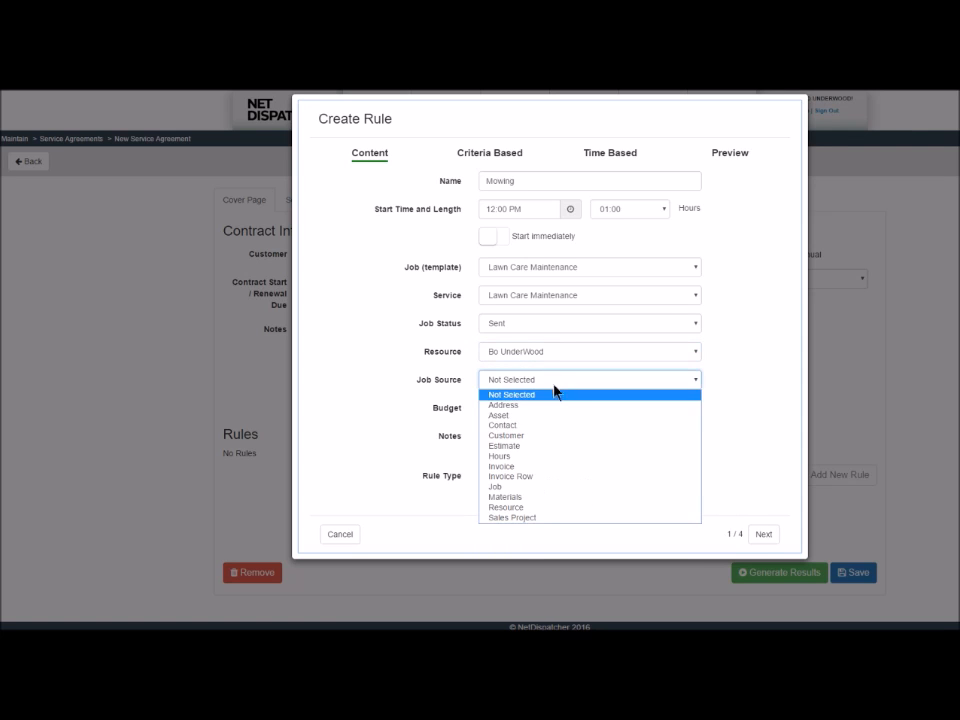
left_click(529, 437)
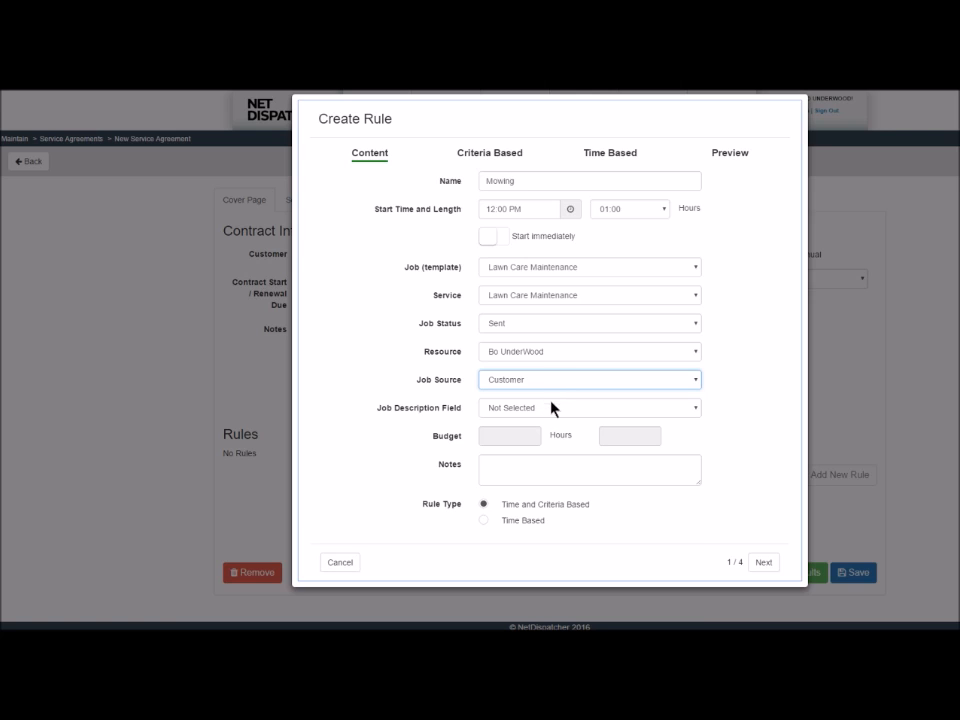
left_click(551, 409)
scroll(548, 477, "down", 1)
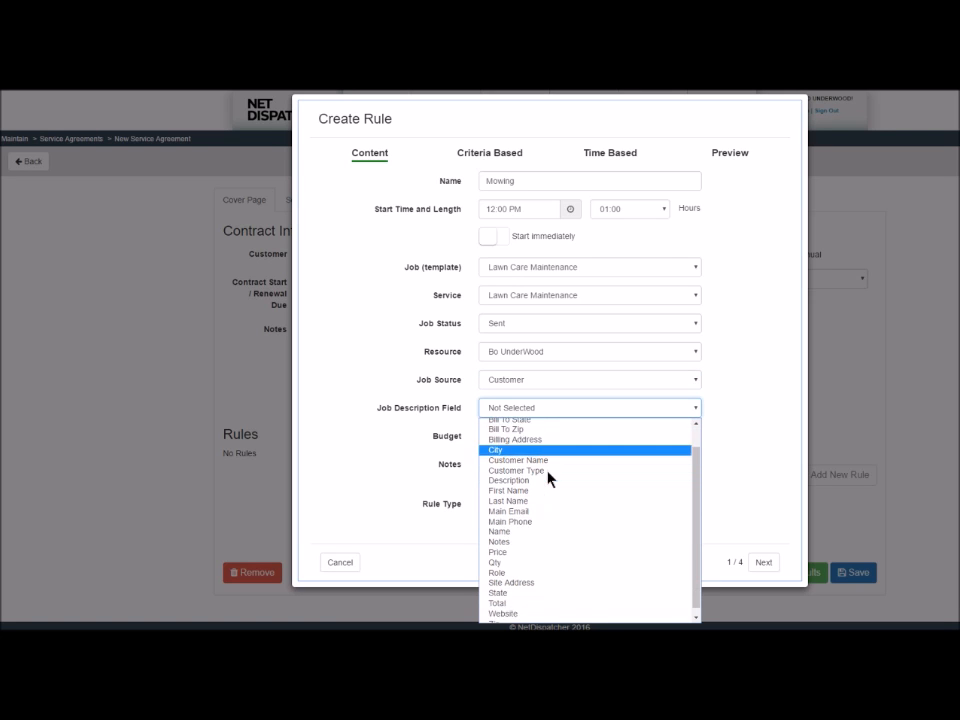
left_click(514, 540)
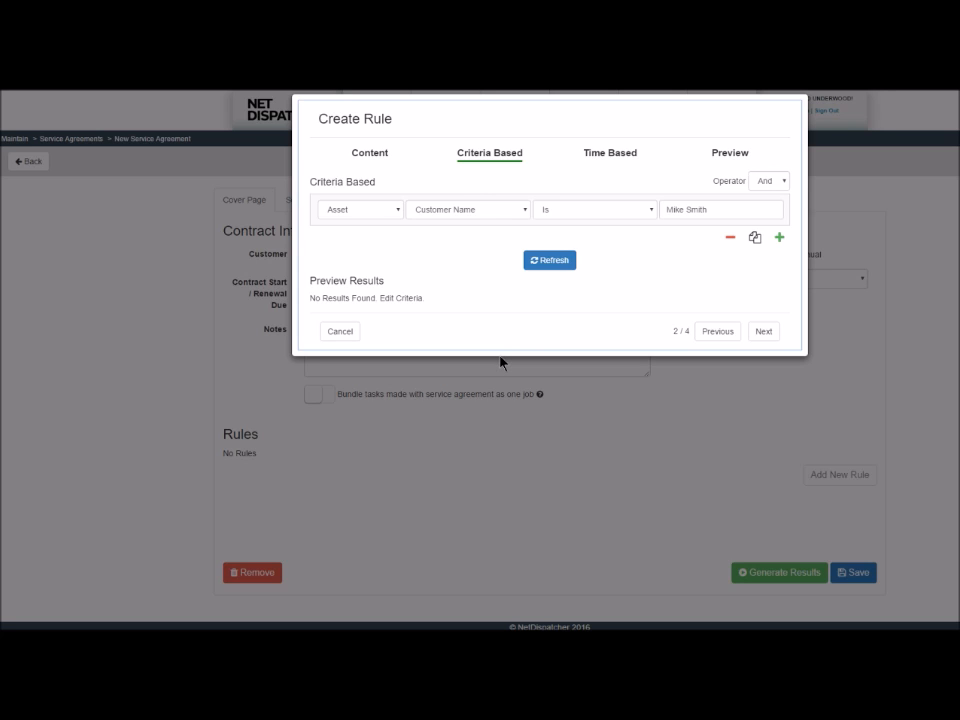
Step: Change the rule's criterion to the Customer section and its Customer Name field
left_click(393, 211)
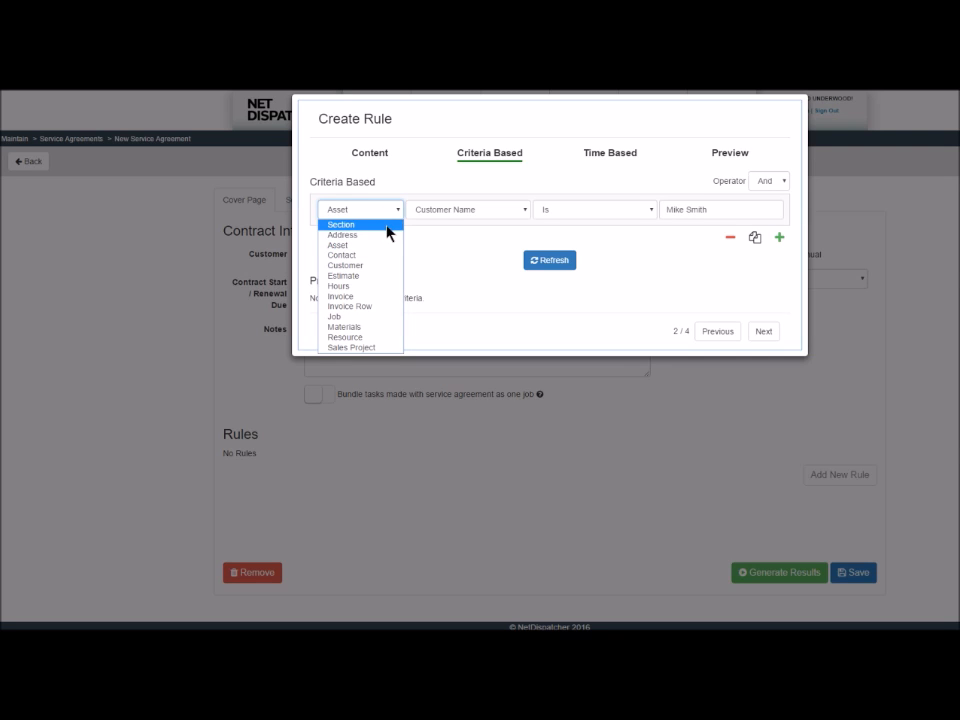
left_click(366, 266)
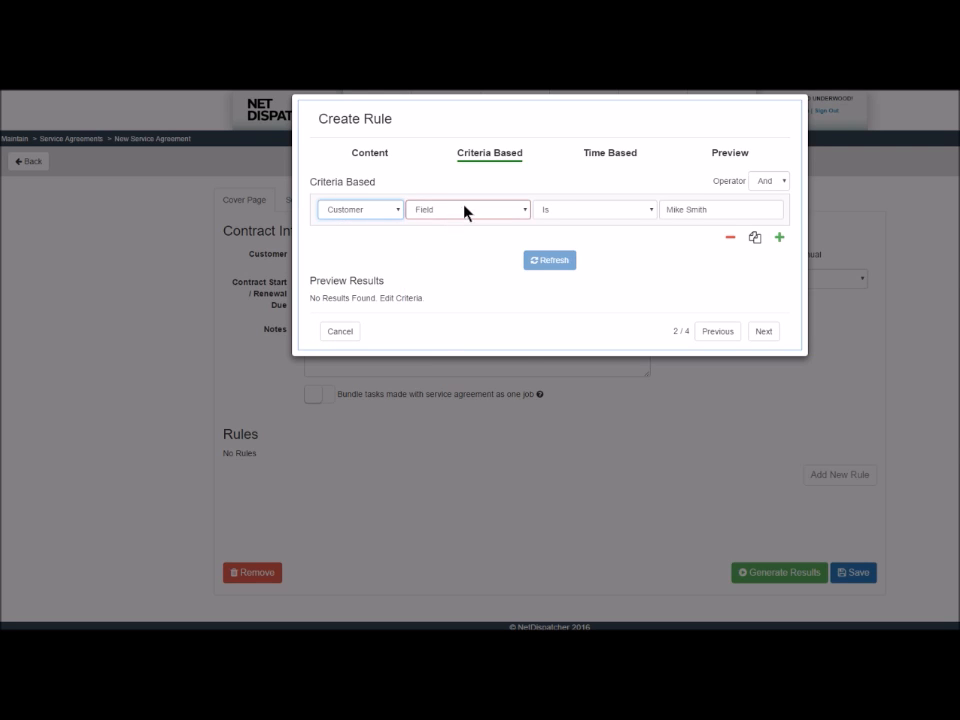
left_click(466, 212)
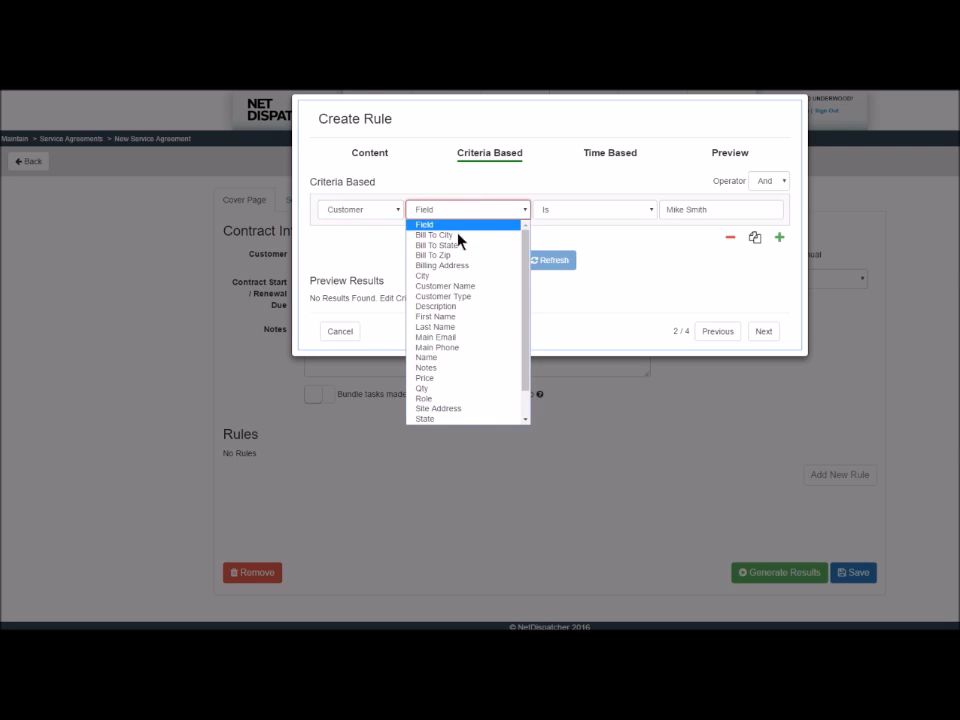
left_click(485, 287)
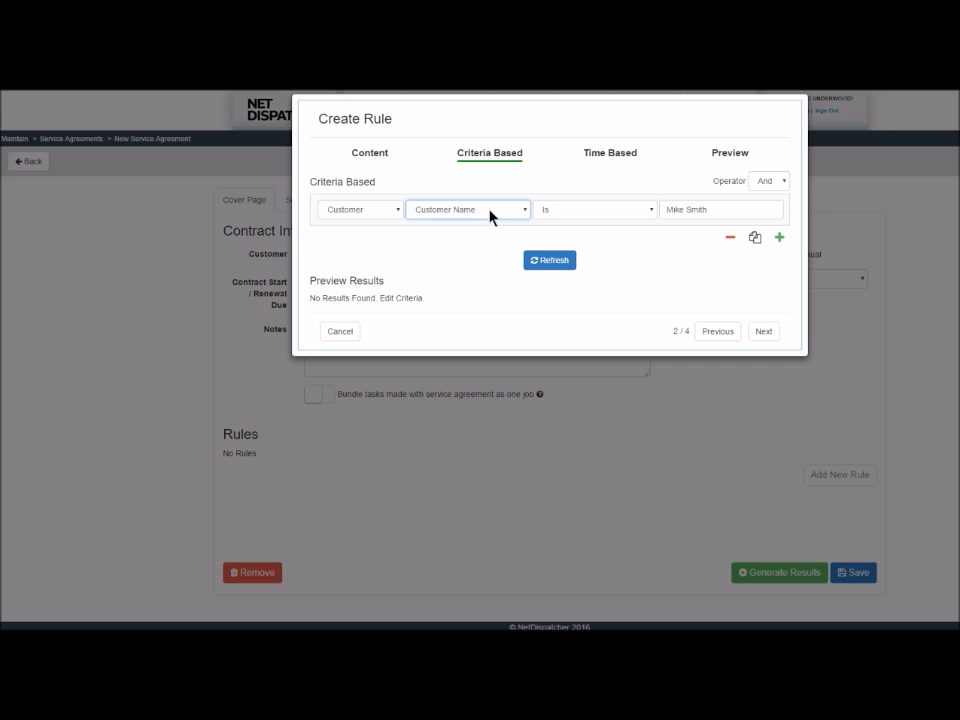
Step: Examine the criterion's condition choices and customer value, and refresh the preview of matching customers
left_click(555, 217)
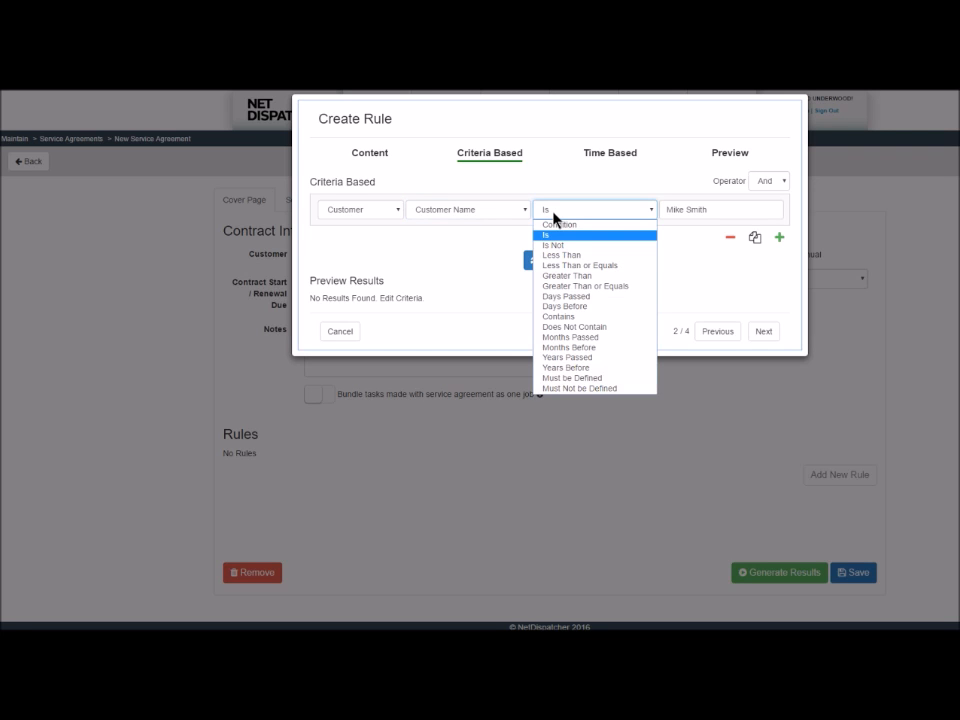
left_click(555, 217)
left_click_drag(715, 210, 656, 214)
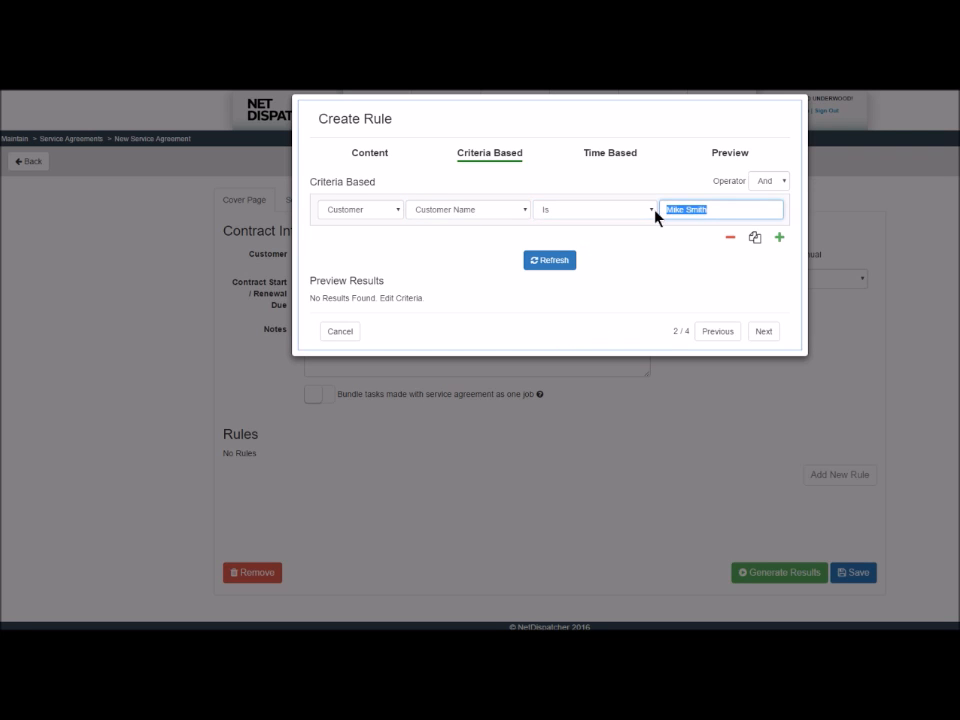
left_click(721, 208)
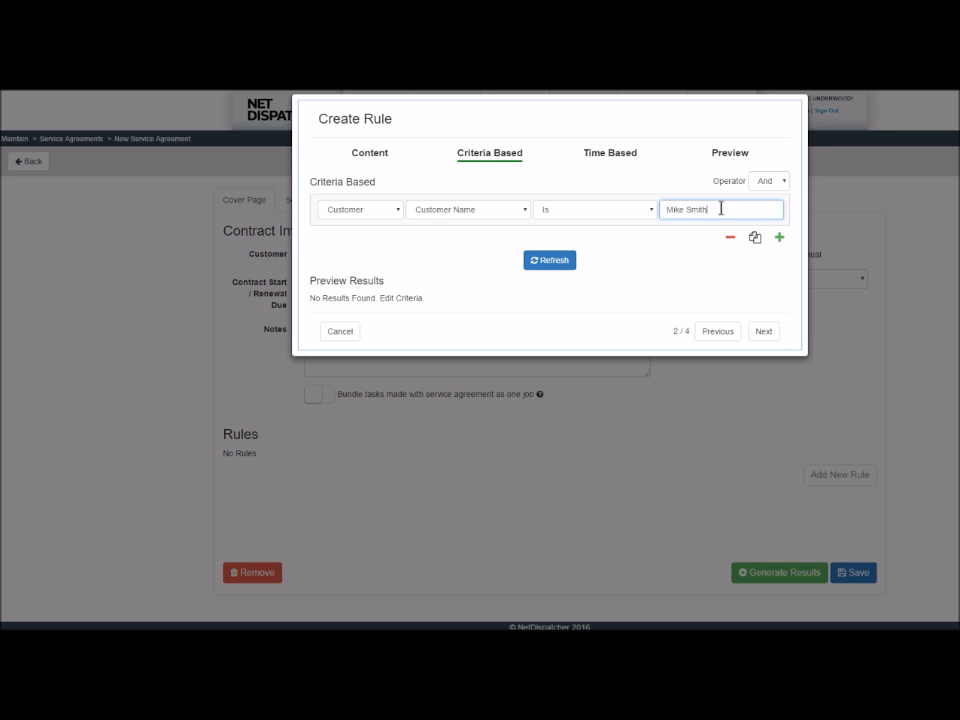
left_click(600, 212)
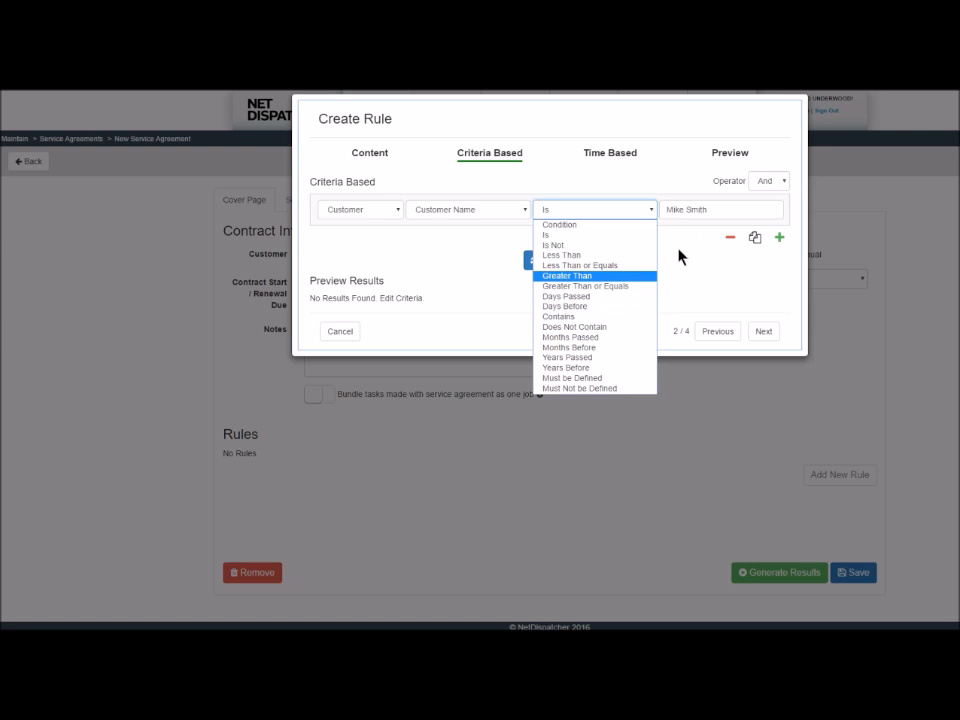
left_click(677, 260)
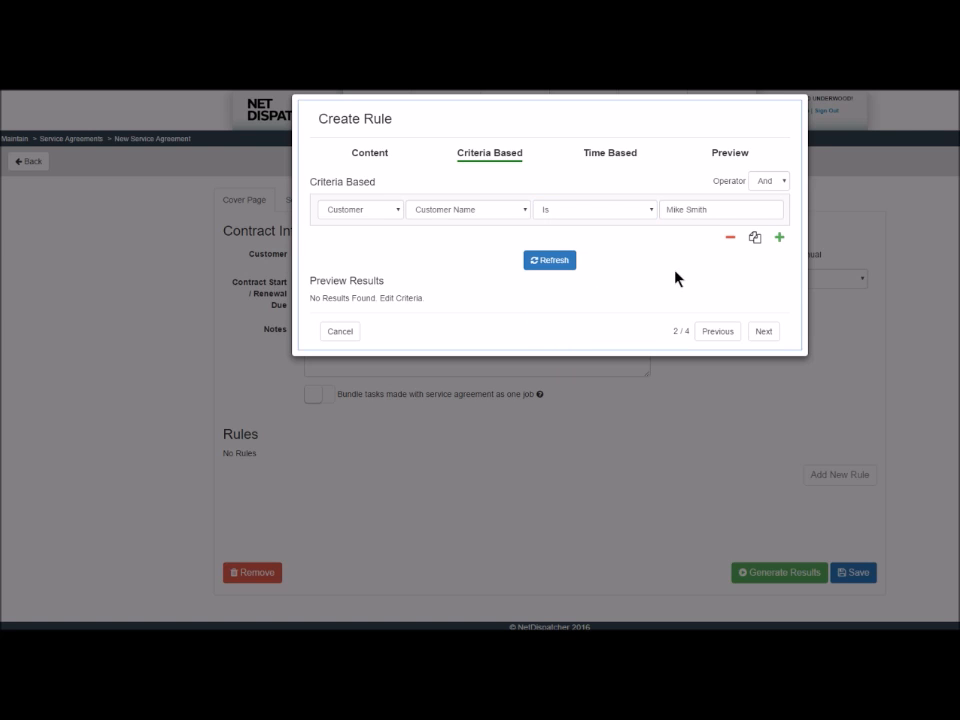
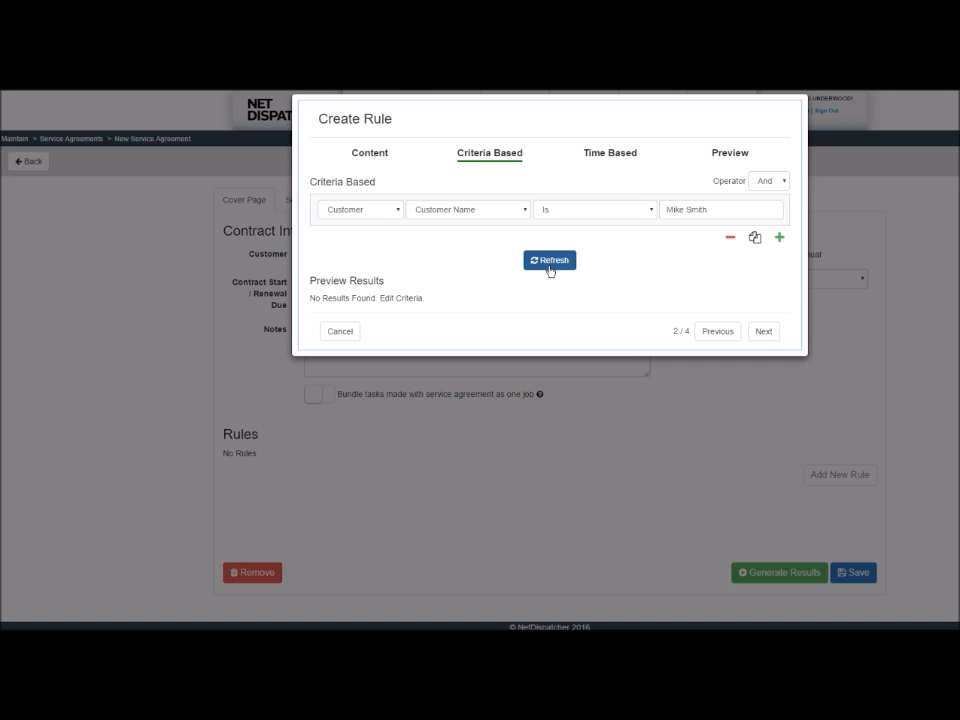
left_click(548, 266)
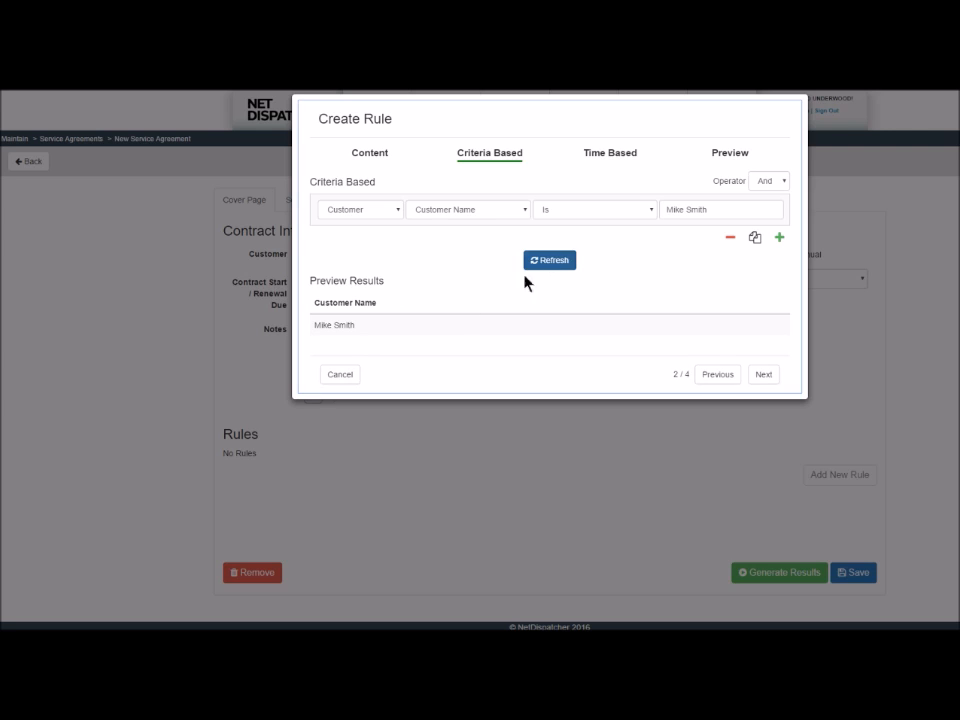
left_click_drag(316, 325, 345, 323)
left_click(420, 352)
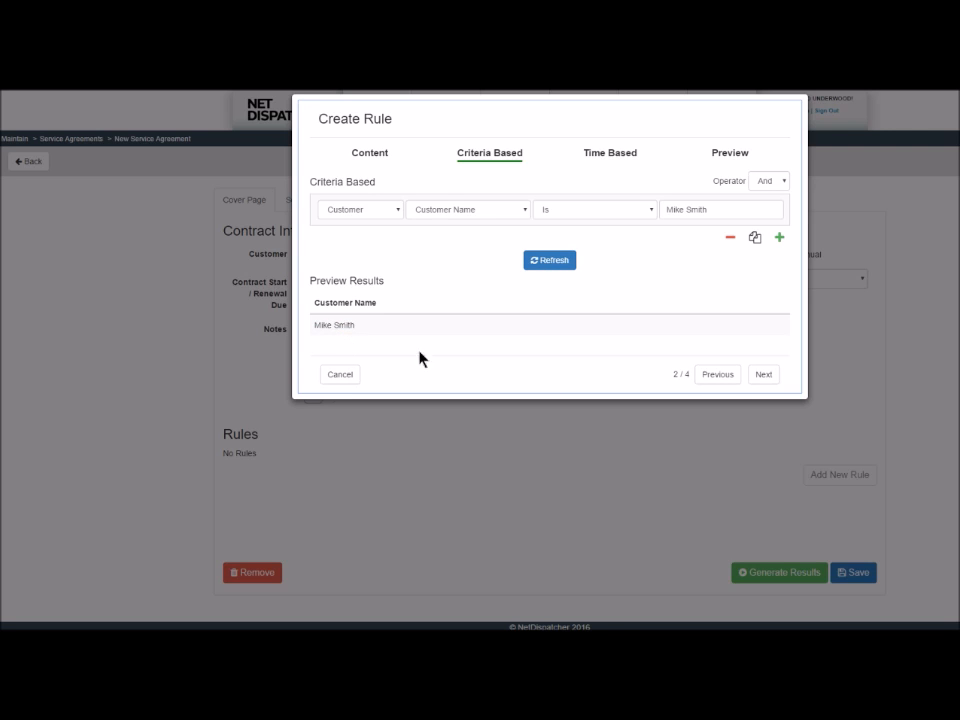
Step: Set the rule's time-based schedule to repeat weekly, every 3 weeks
left_click(615, 156)
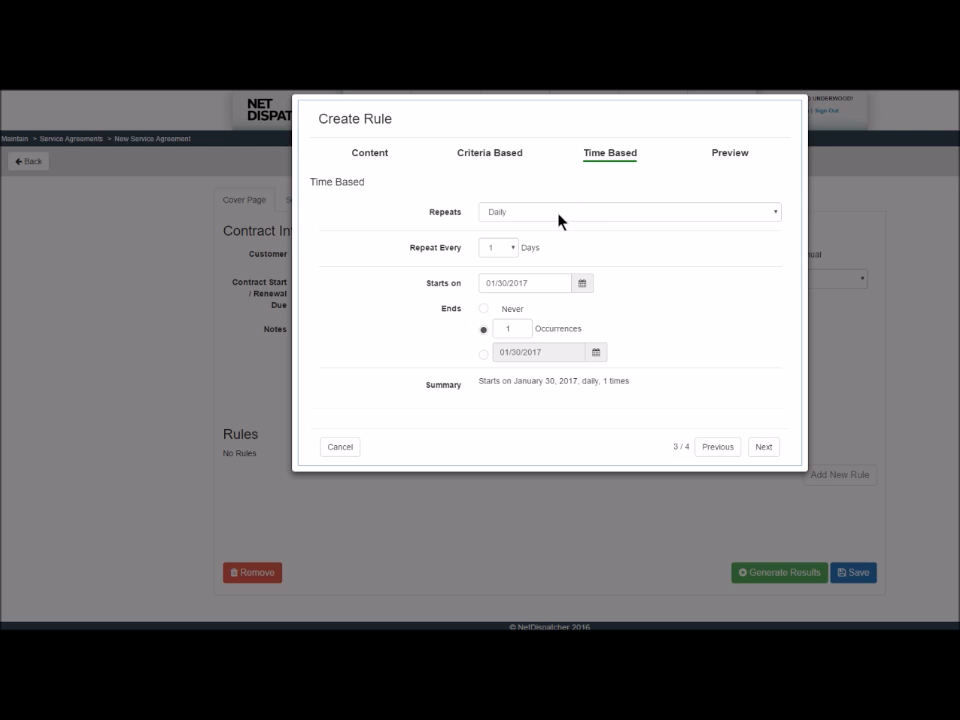
left_click(543, 216)
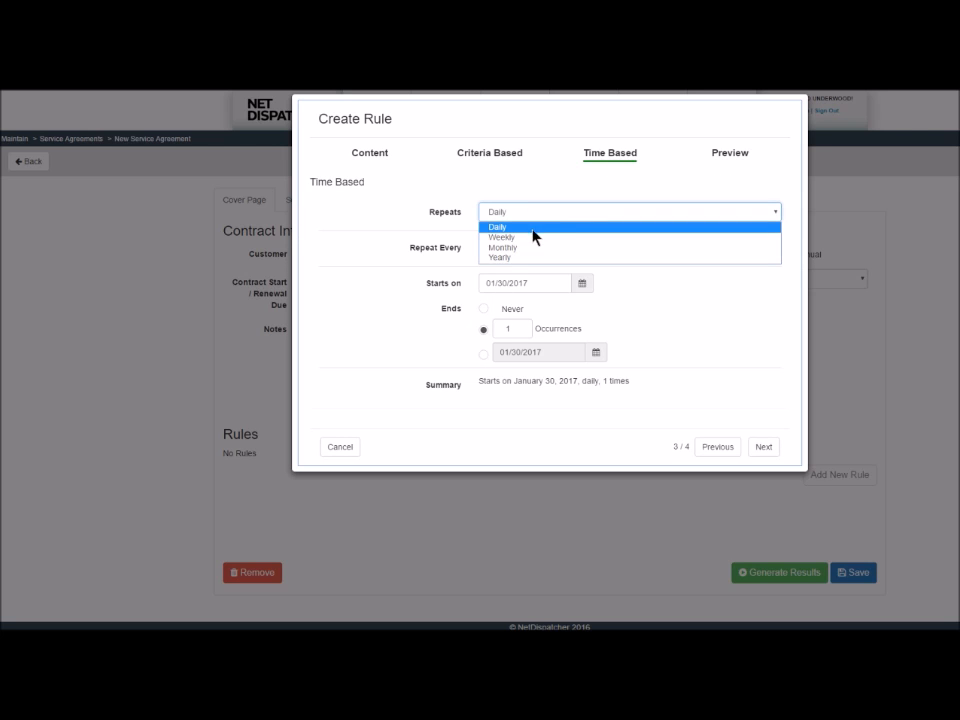
left_click(521, 238)
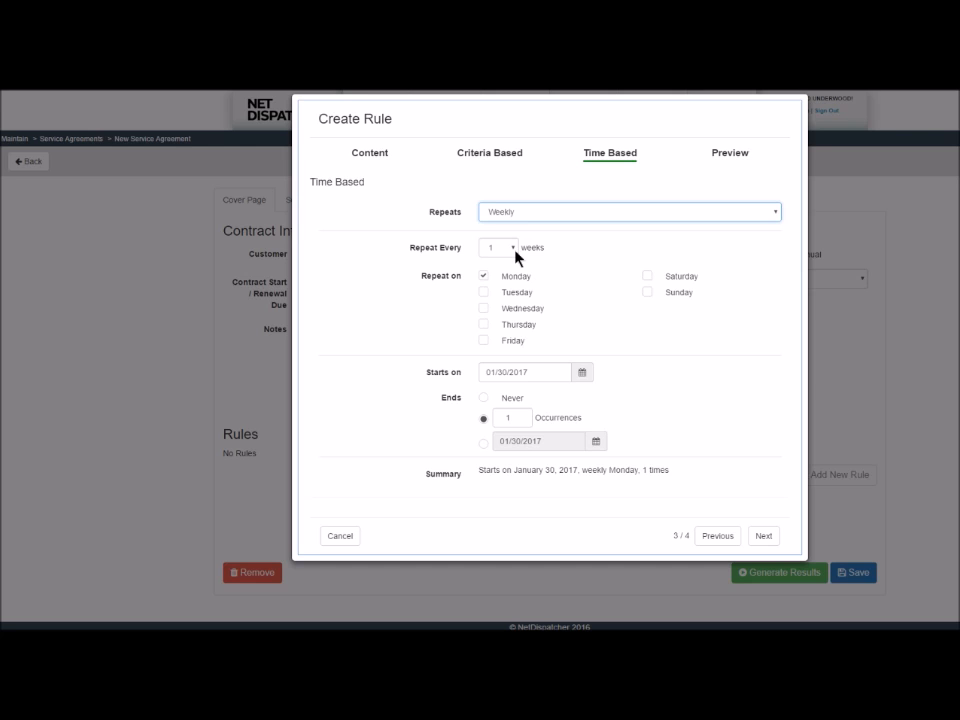
left_click(513, 250)
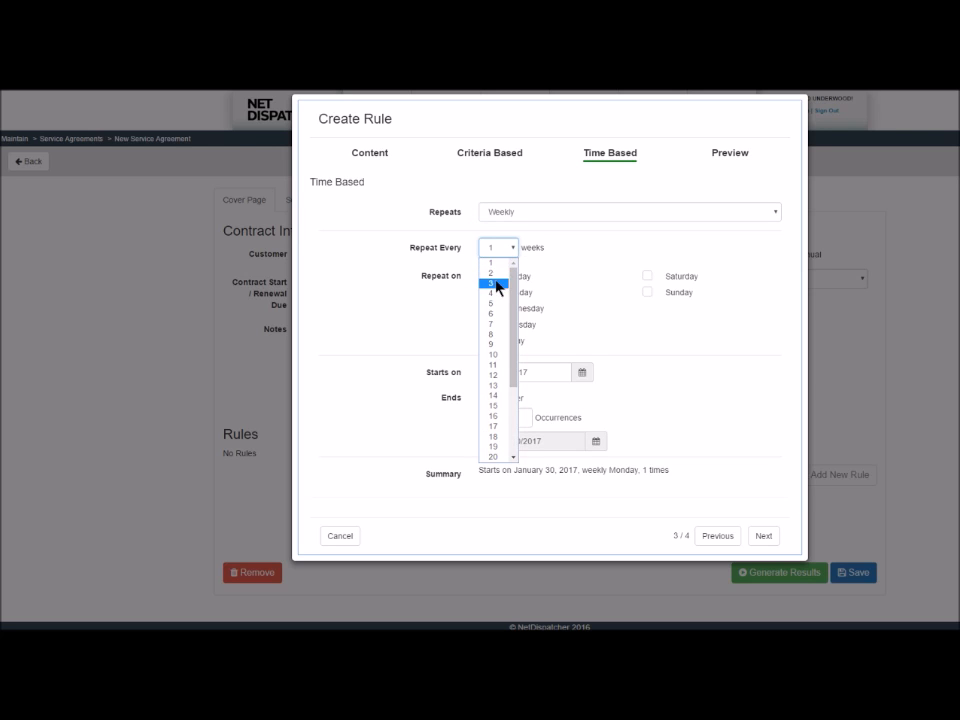
left_click(497, 283)
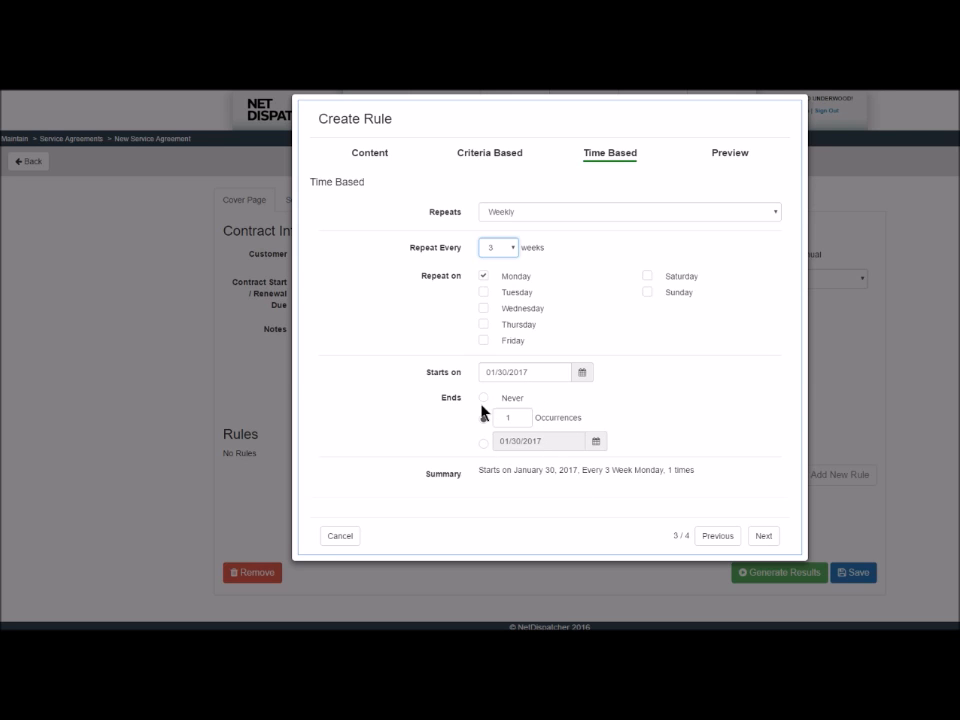
Step: Set the rule's schedule to end on 12/31/2017
left_click(483, 443)
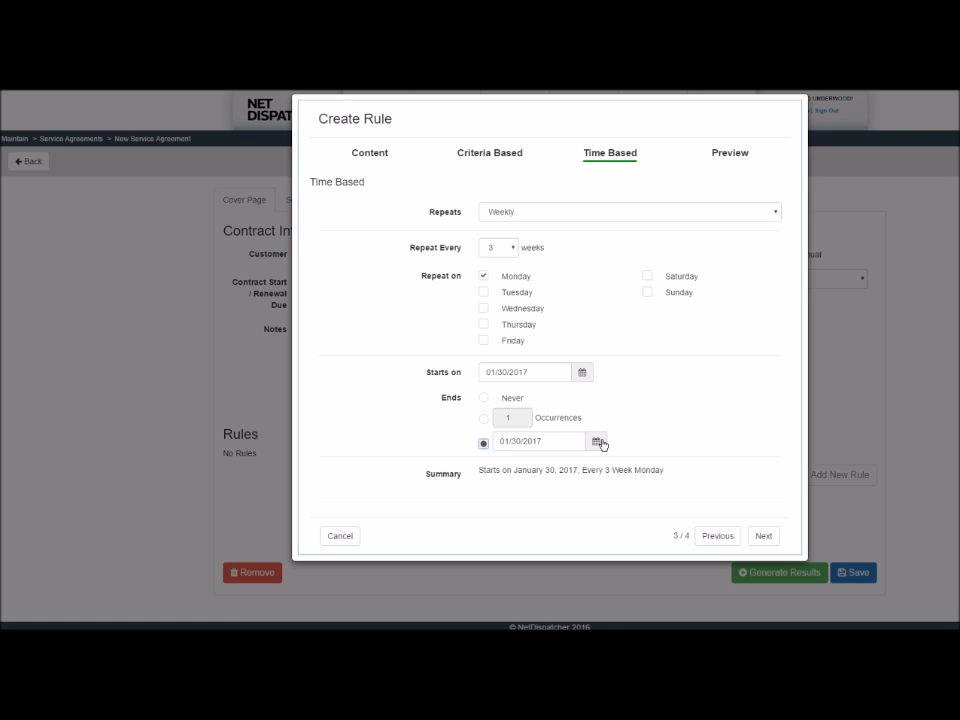
left_click(598, 442)
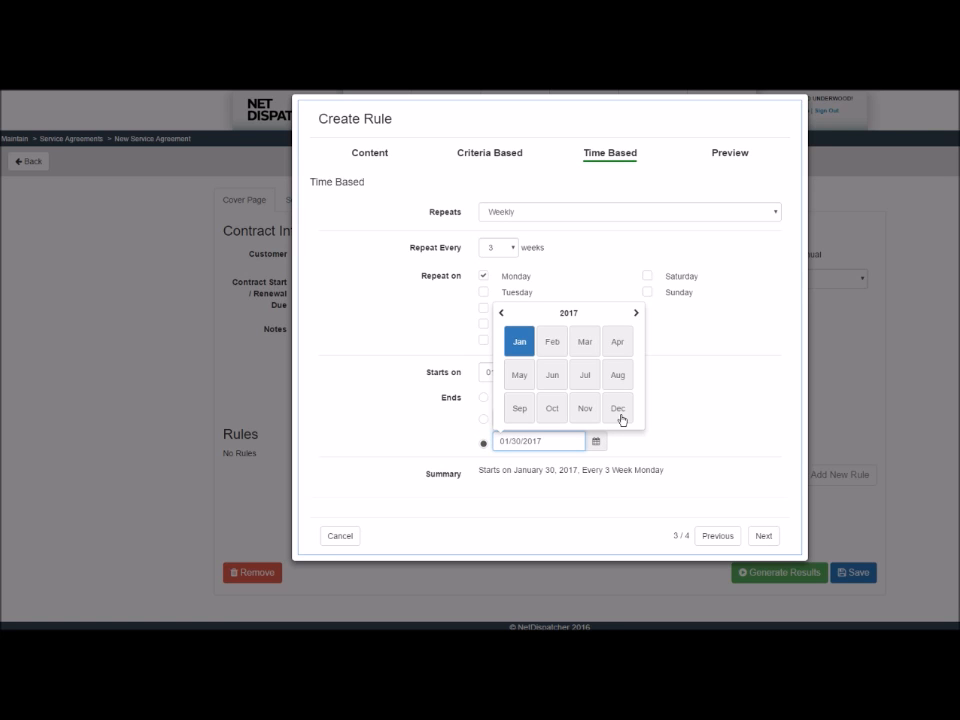
left_click(618, 409)
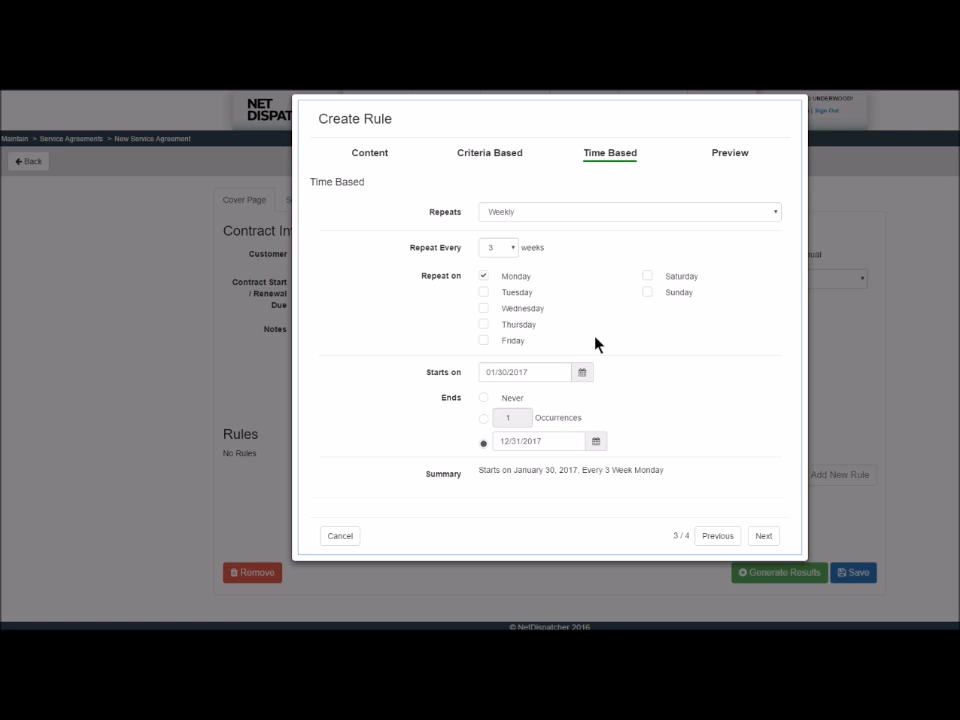
Step: Change the rule's repetition to monthly and preview the jobs it would create
left_click(527, 219)
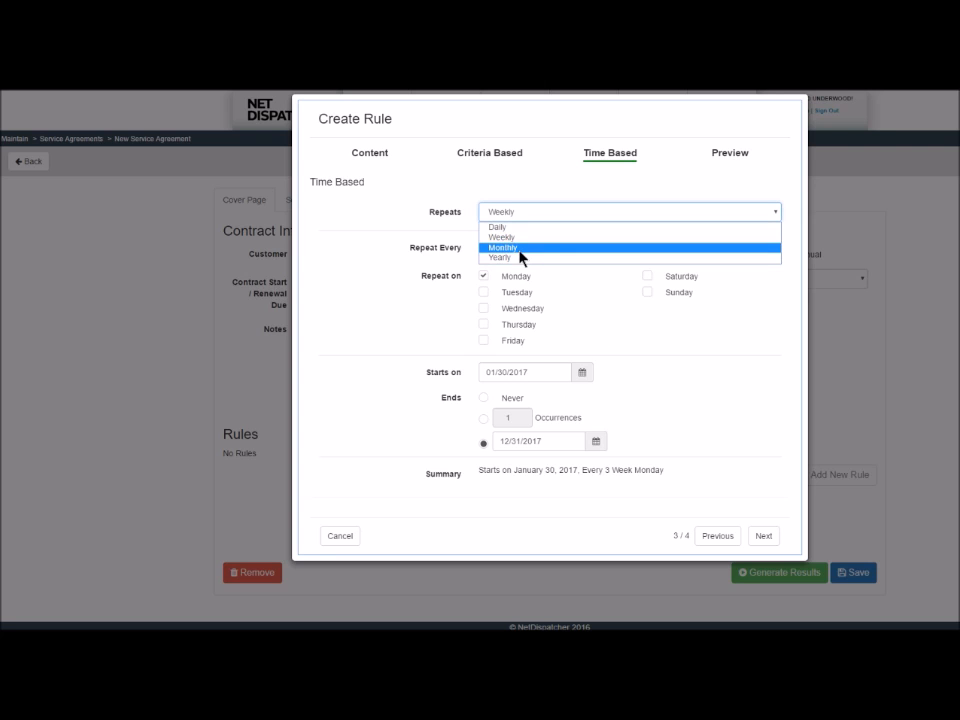
left_click(520, 248)
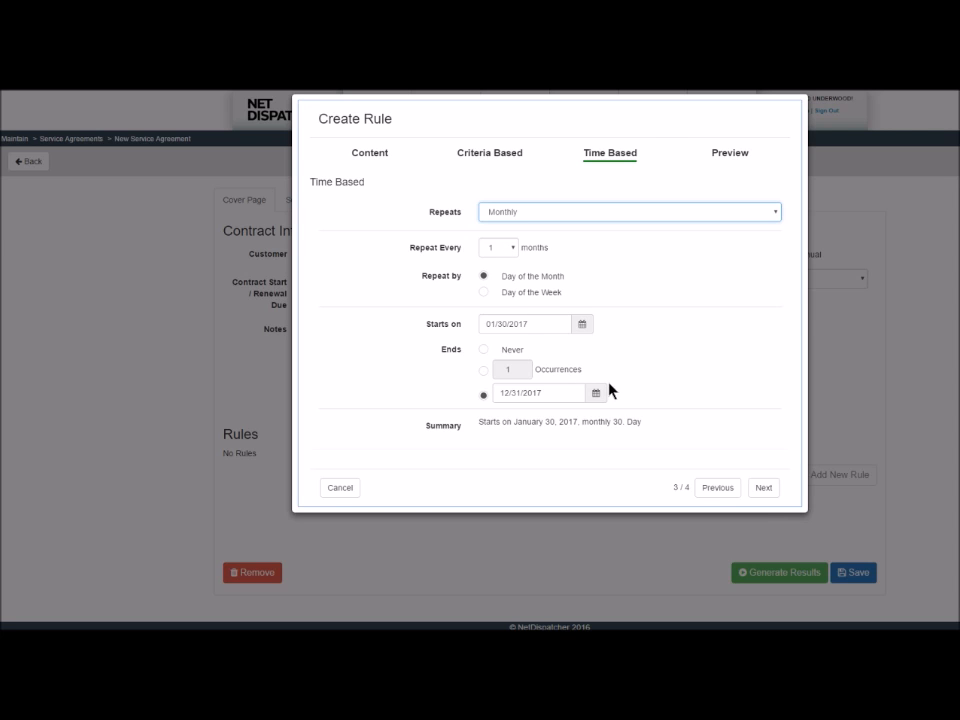
left_click(764, 490)
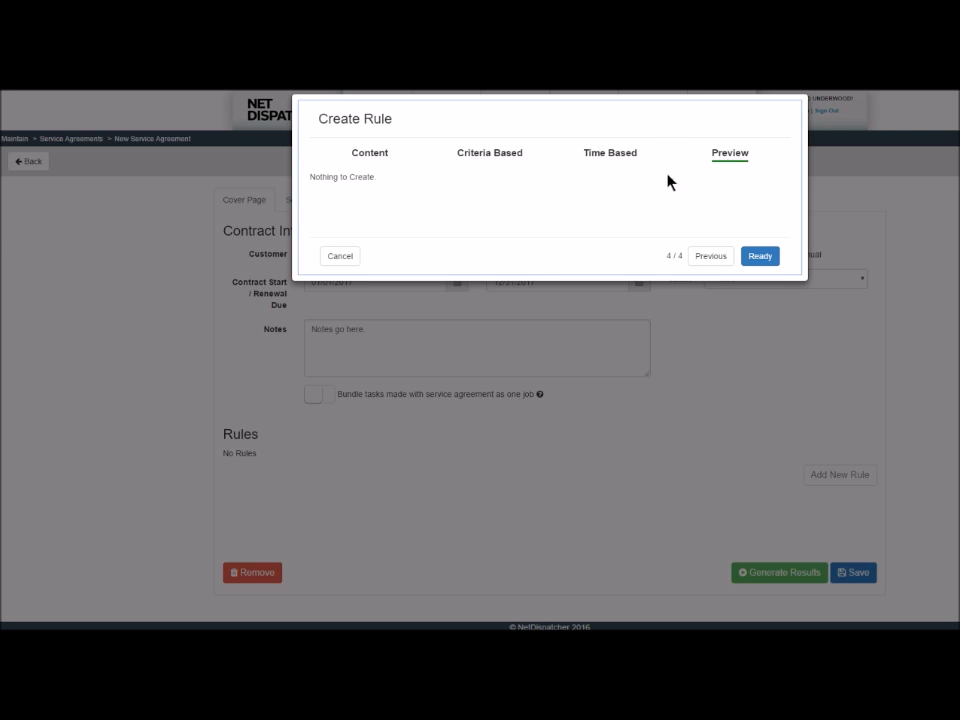
Step: Return to the rule's time-based settings and end the schedule after 8 occurrences
left_click(602, 157)
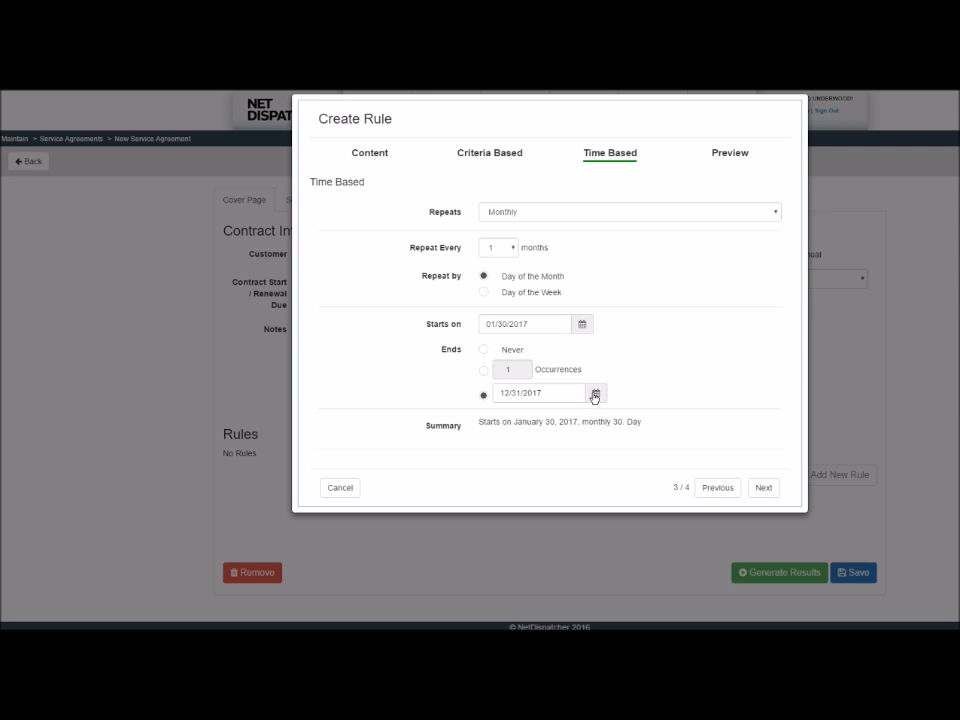
left_click(483, 370)
left_click(521, 366)
left_click(521, 366)
left_click(521, 366)
left_click(521, 366)
left_click(521, 366)
left_click(521, 366)
left_click(521, 366)
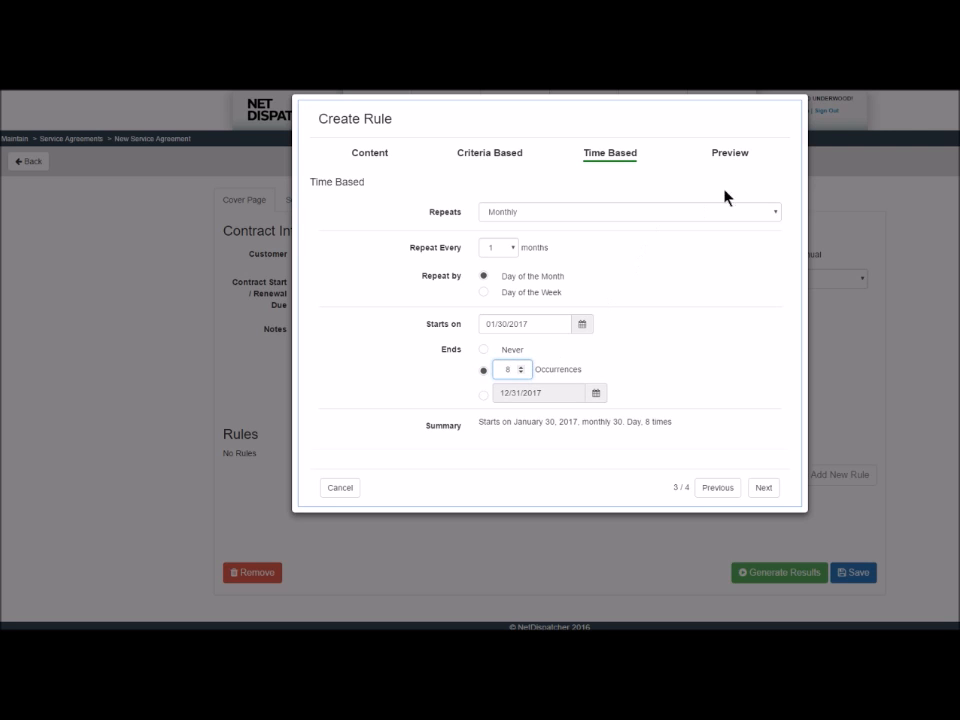
Step: Review the previewed list of scheduled jobs and accept the finished rule
left_click(733, 154)
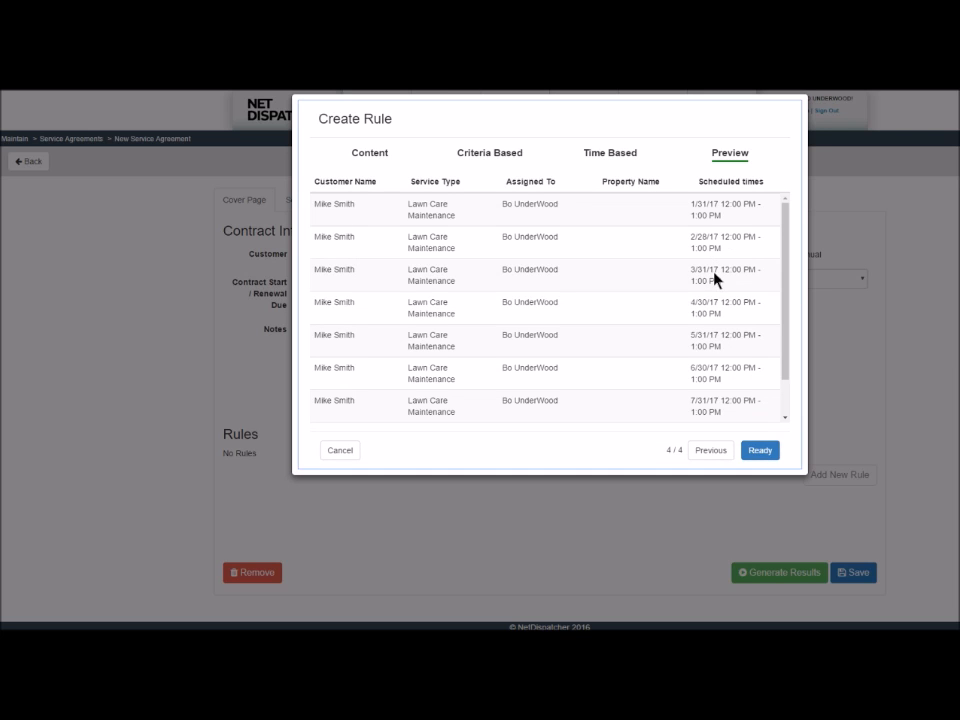
scroll(714, 279, "down", 2)
scroll(714, 279, "up", 2)
scroll(575, 382, "down", 1)
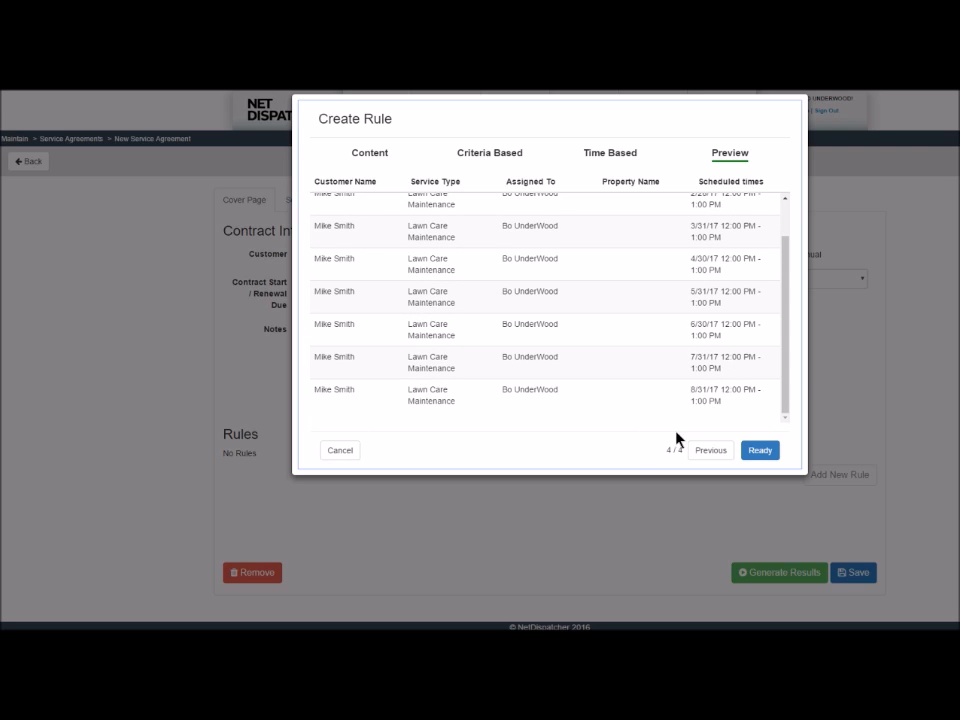
left_click(762, 452)
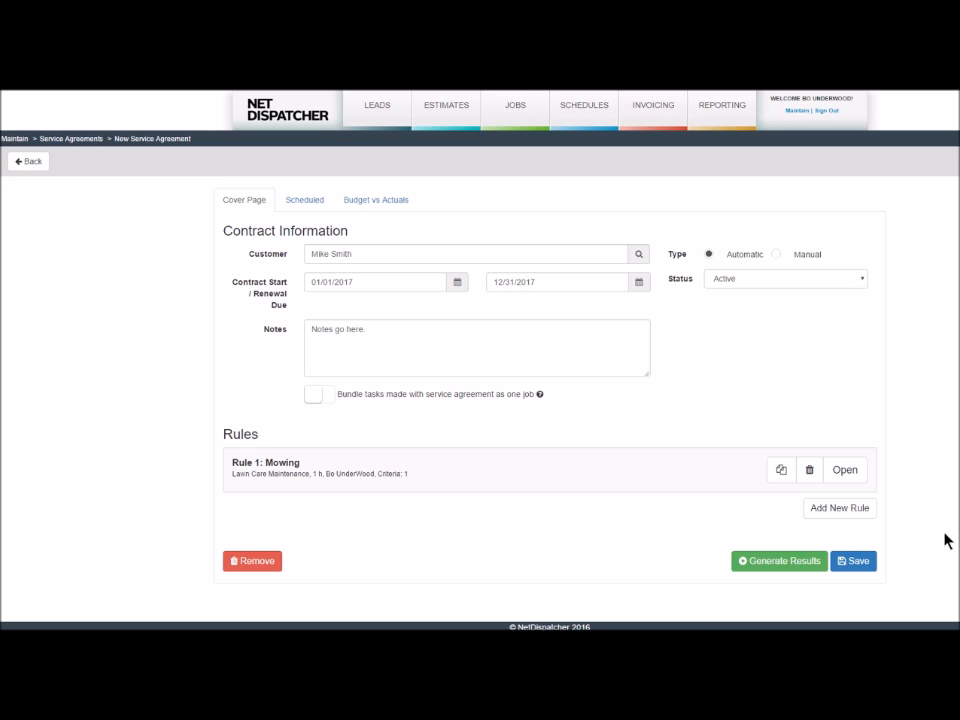
Step: Generate the agreement's jobs by running it now, and open the jobs list to check them
left_click(792, 562)
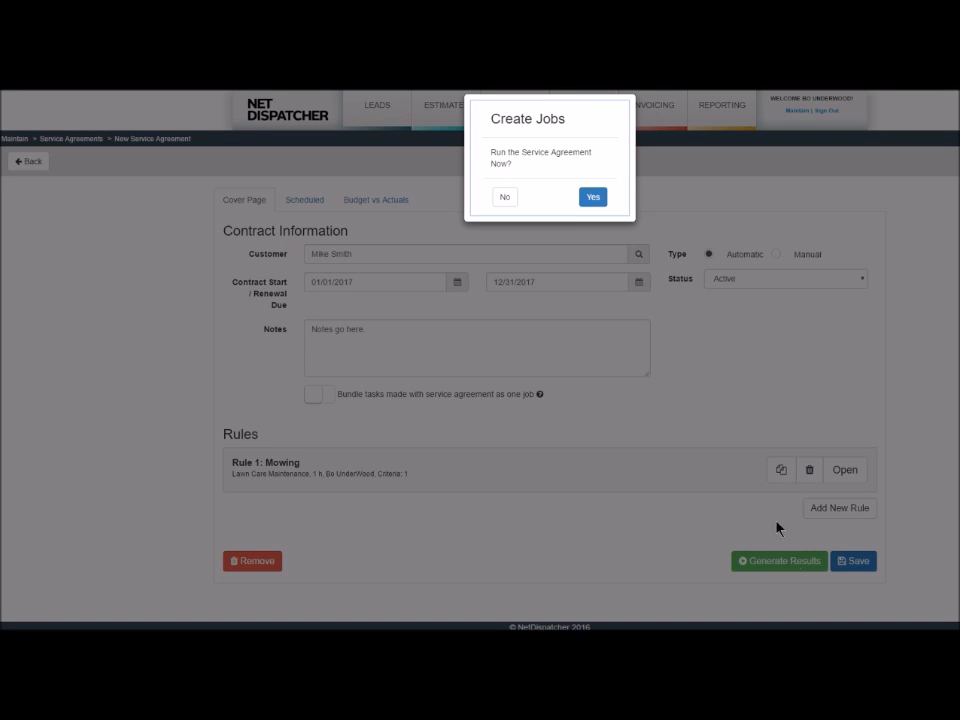
left_click(592, 197)
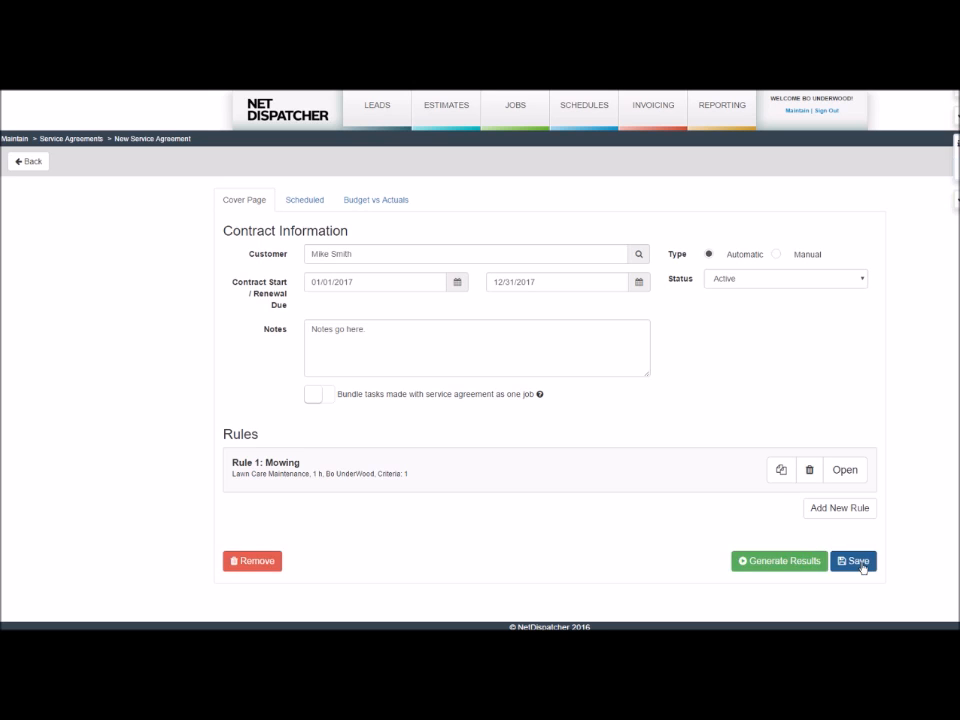
left_click(514, 108)
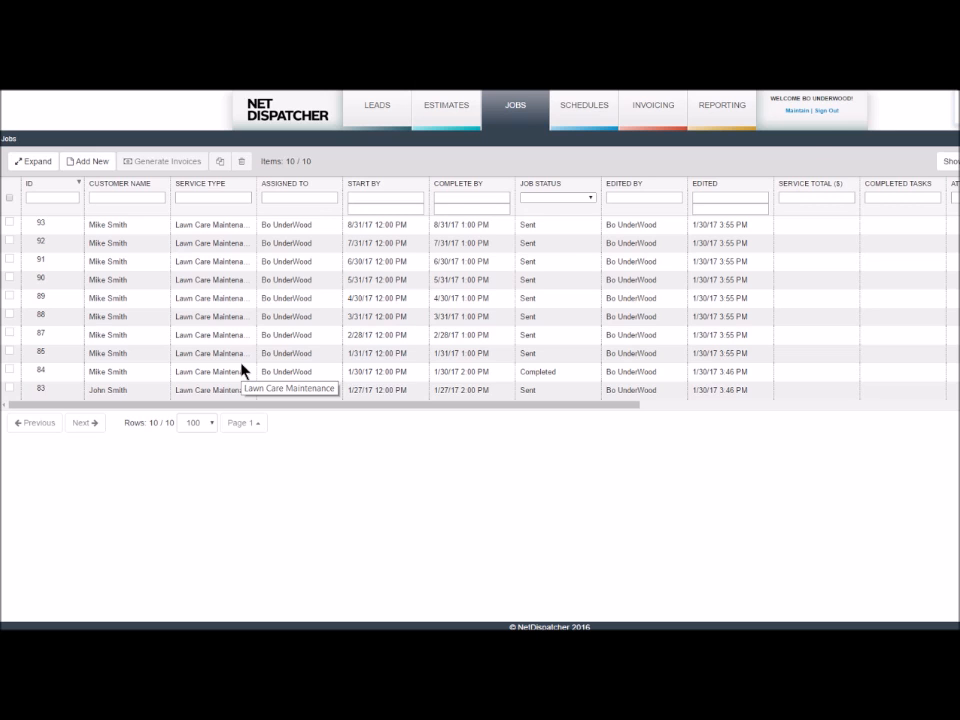
Step: Open the User Groups editor in the Access Management section of the maintenance page
left_click(799, 112)
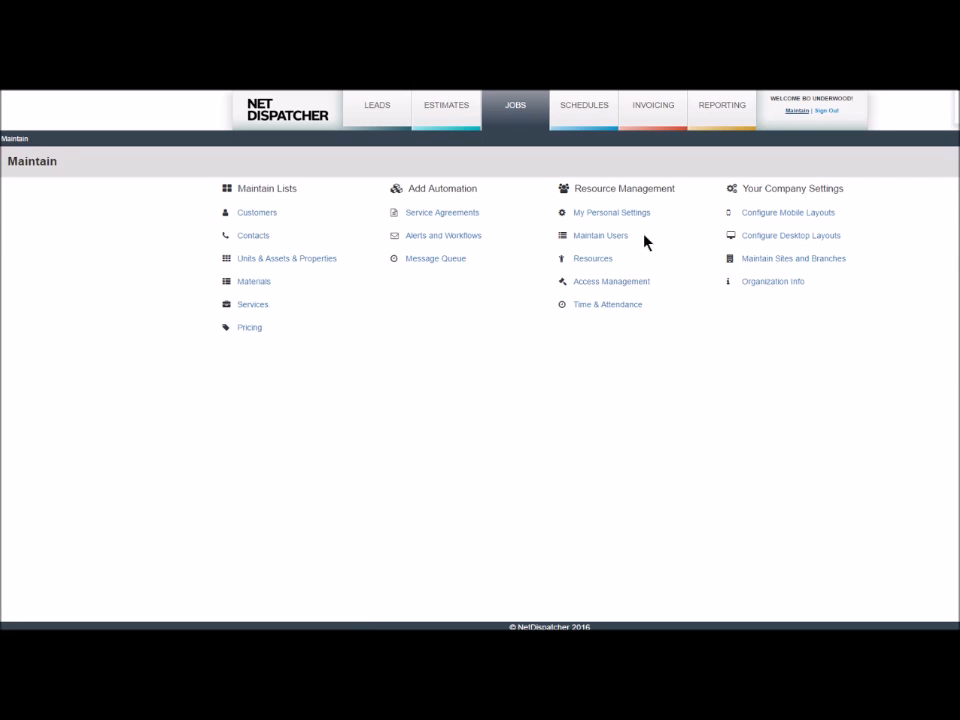
left_click(624, 214)
left_click(600, 281)
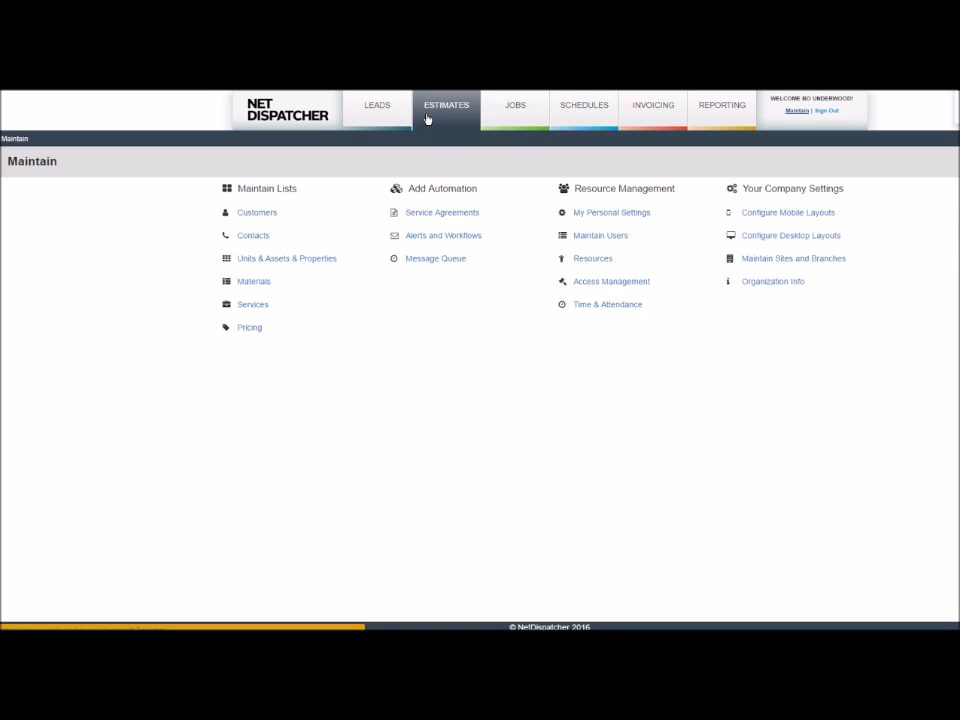
mouse_move(358, 116)
left_click(604, 282)
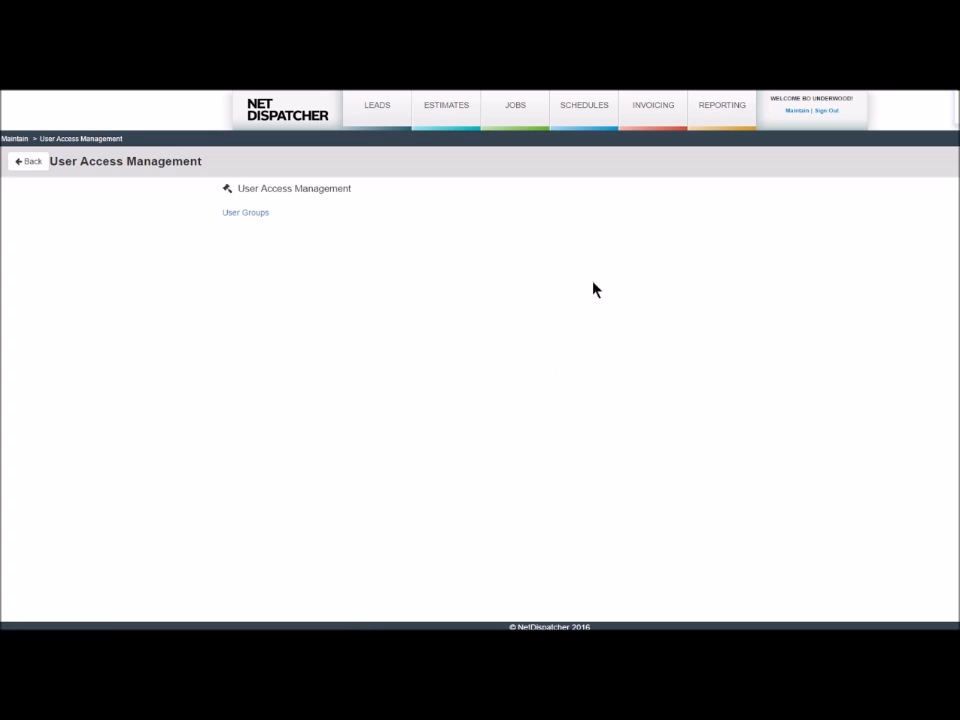
left_click(265, 214)
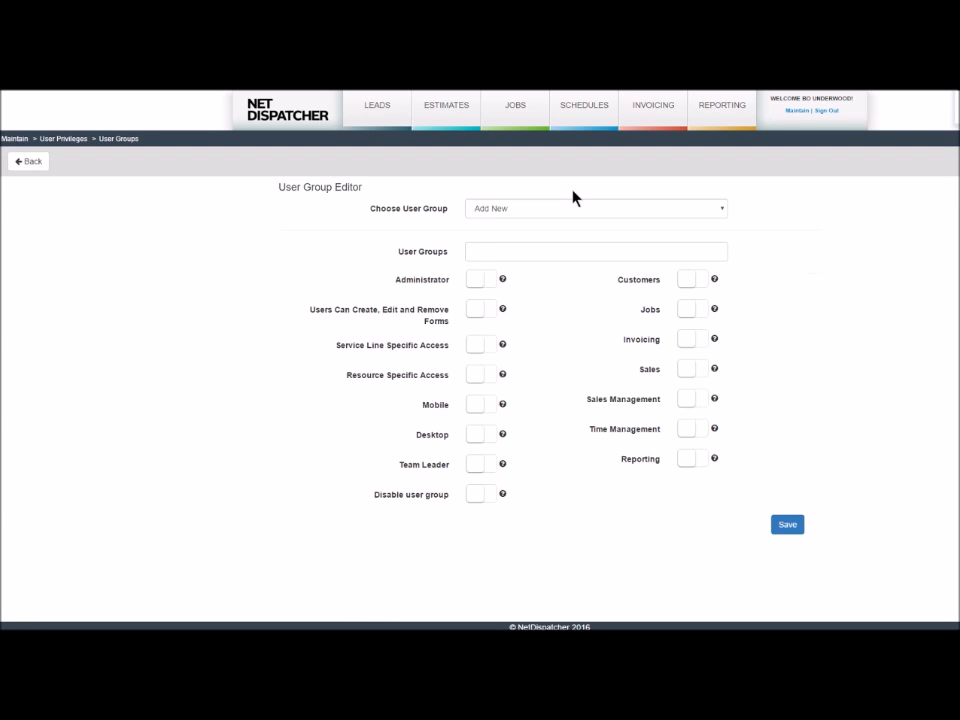
Step: Look at an existing user group in the User Group Editor, and return to the maintenance page
left_click(570, 208)
left_click(521, 243)
left_click(797, 111)
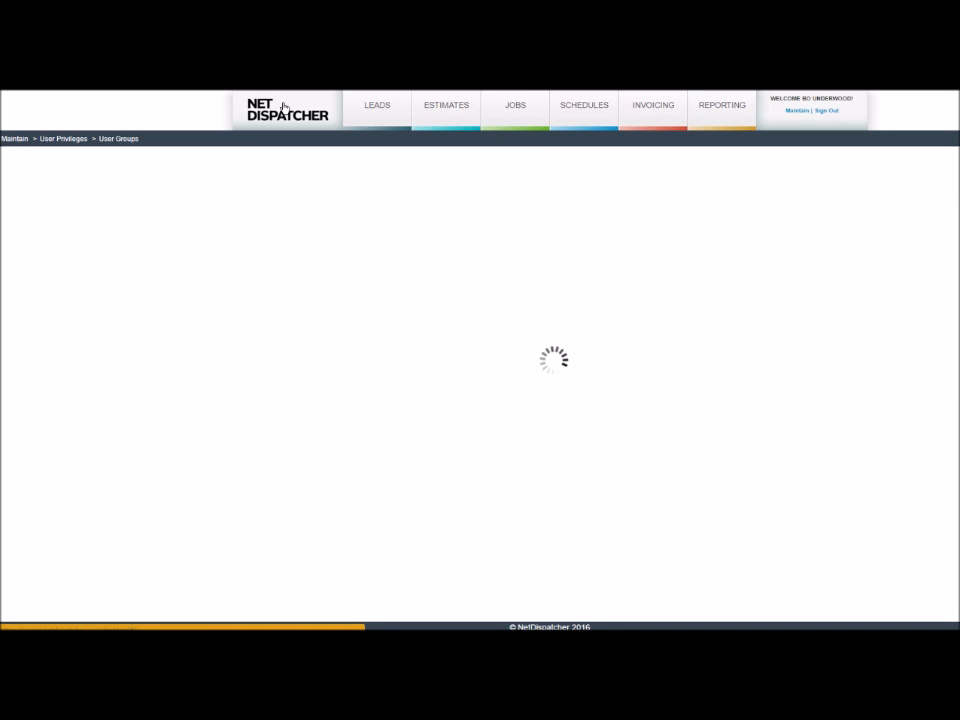